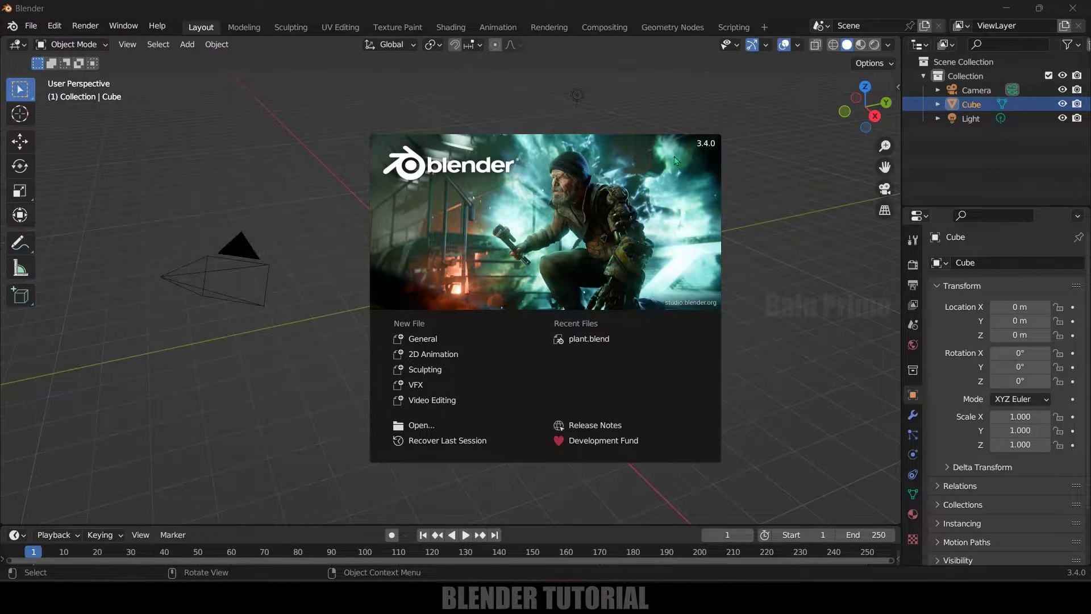
- Dismiss the splash screen and delete the default cube, camera and light
{"action": "left_click", "coordinate": [839, 393]}
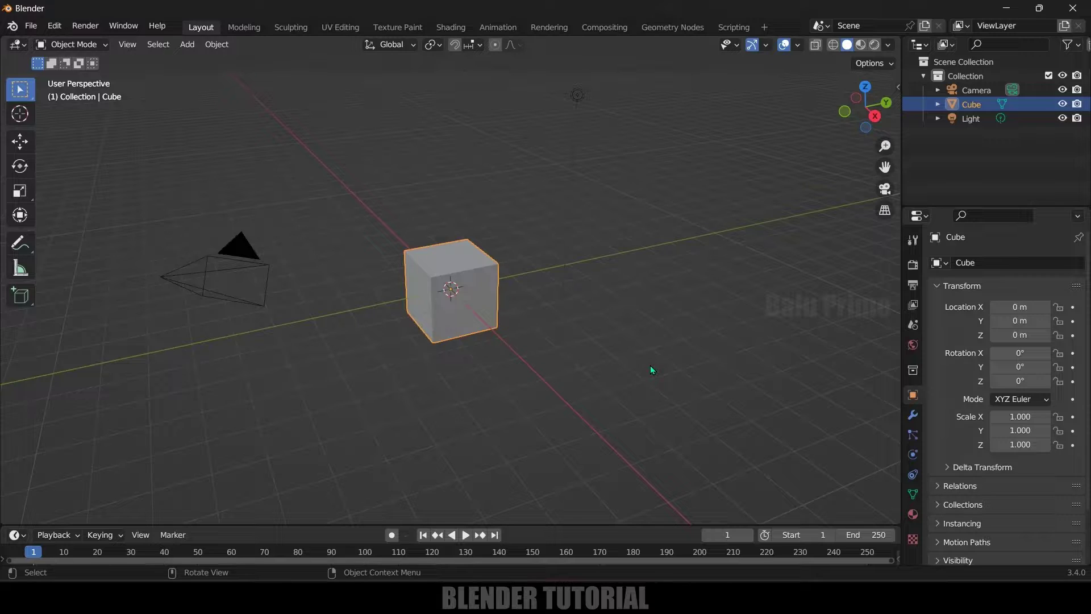
{"action": "key", "text": "a"}
{"action": "key", "text": "Delete"}
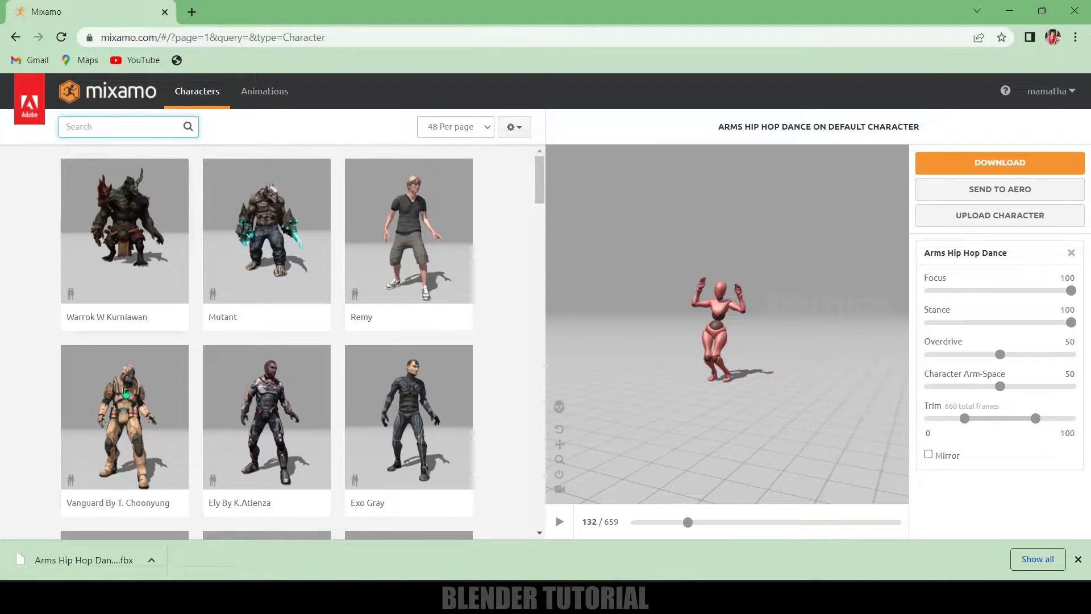
- In Mixamo's Animations tab, pause the Arms Hip Hop Dance and keep FBX Binary as download format
{"action": "left_click", "coordinate": [264, 90]}
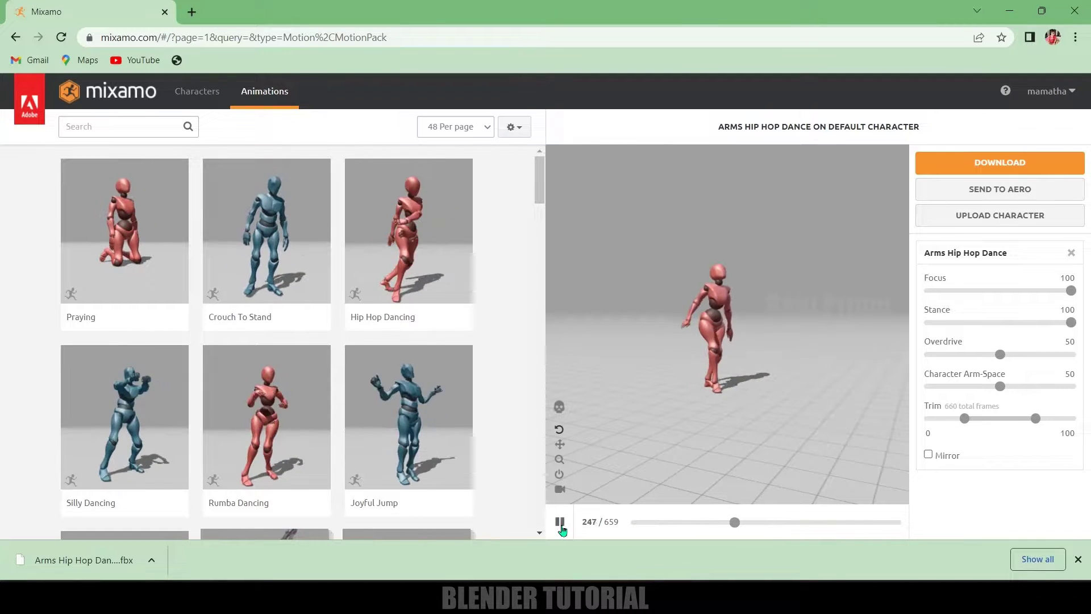
{"action": "left_click", "coordinate": [560, 523]}
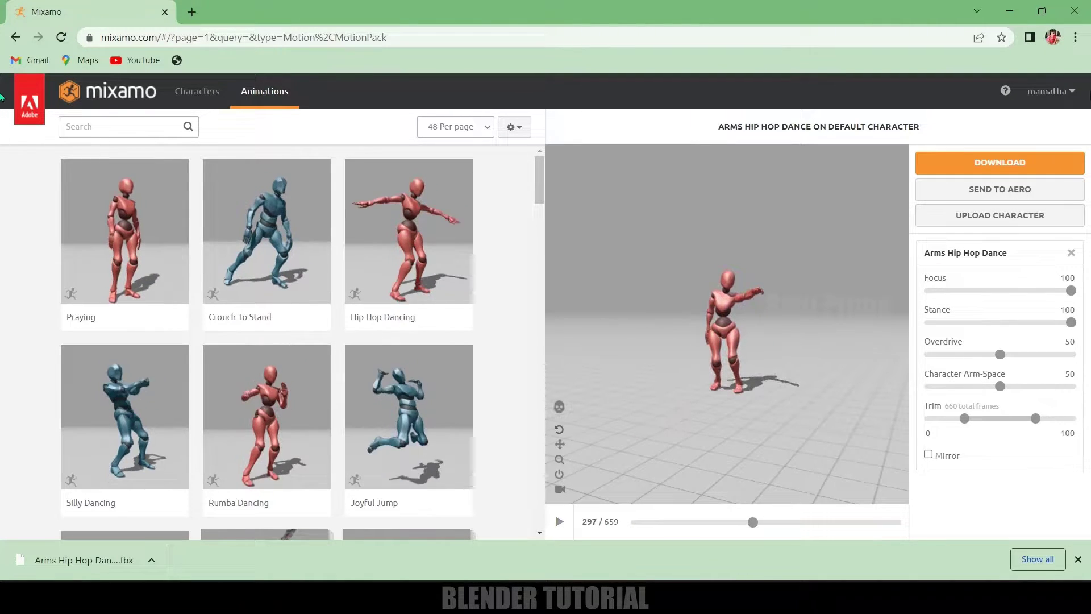
{"action": "left_click", "coordinate": [968, 161]}
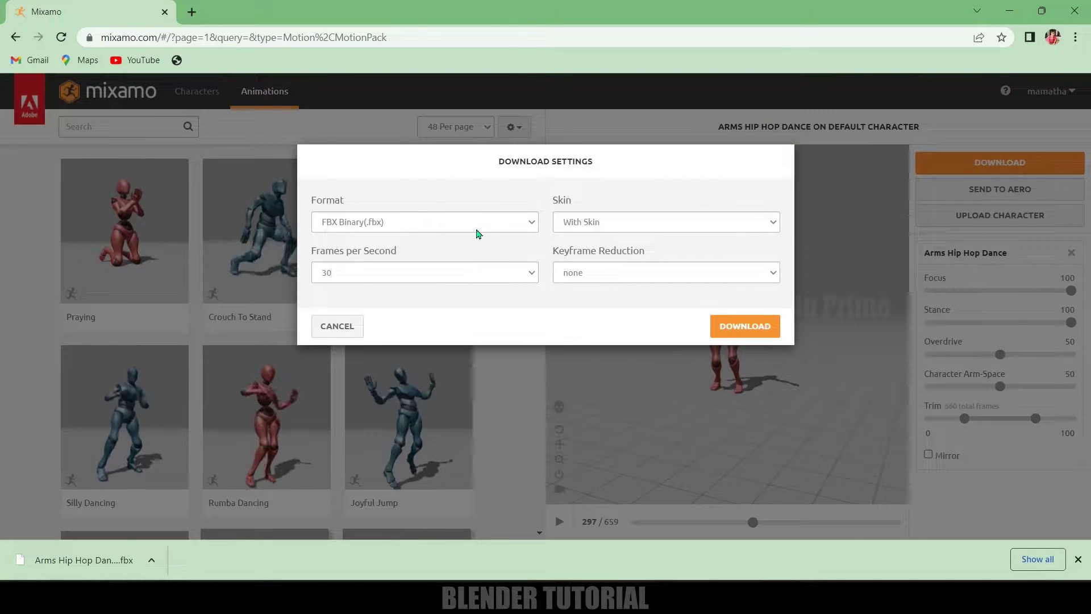
{"action": "left_click", "coordinate": [478, 227]}
{"action": "left_click", "coordinate": [361, 237]}
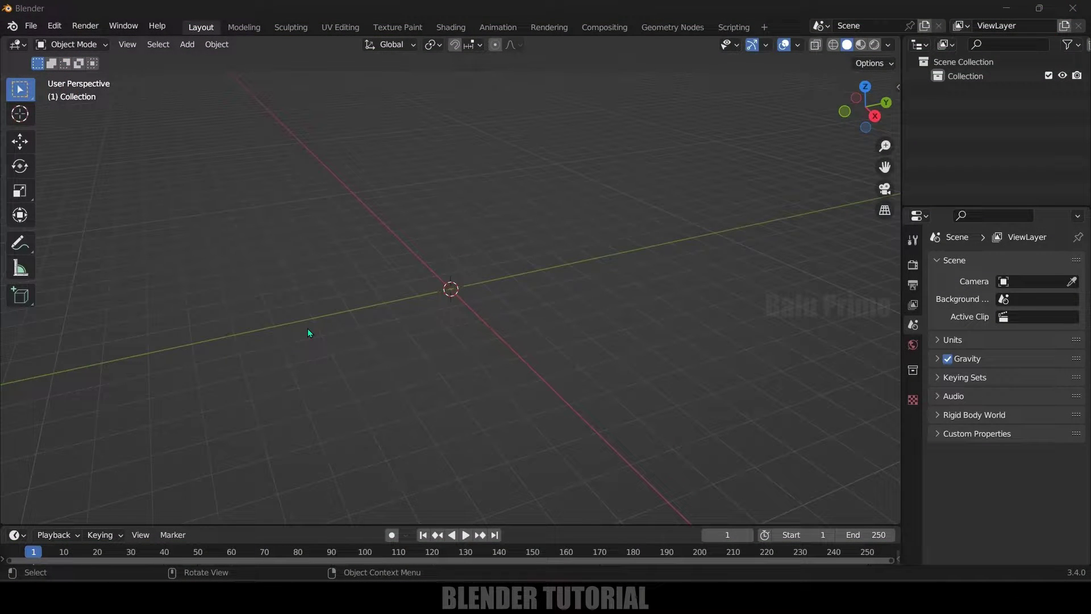
- Import Arms Hip Hop Dance.fbx through the FBX importer and orbit to view the character
{"action": "left_click", "coordinate": [30, 26]}
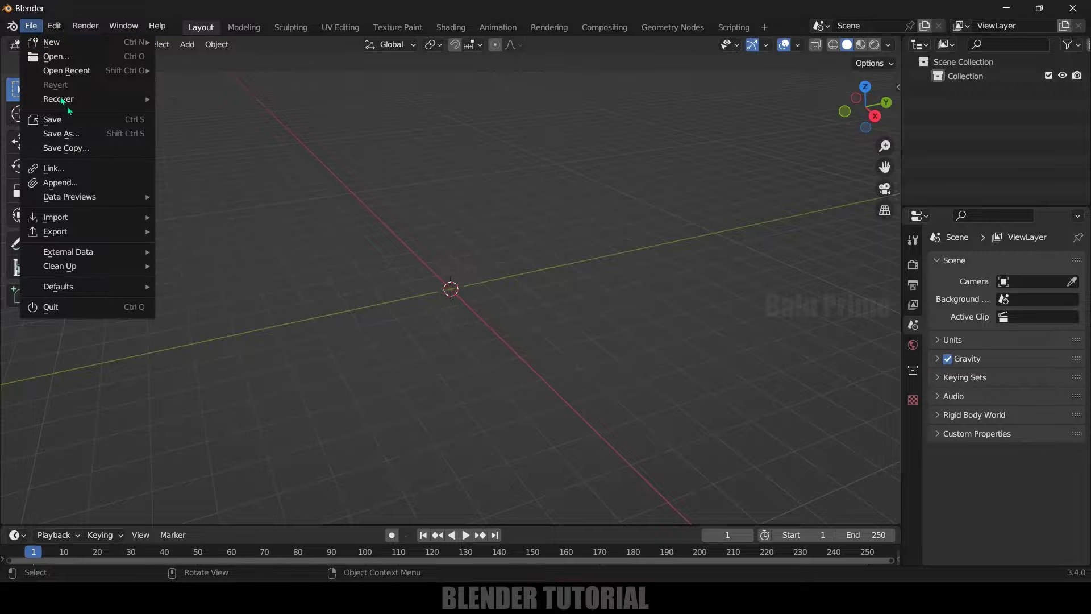
{"action": "mouse_move", "coordinate": [67, 217]}
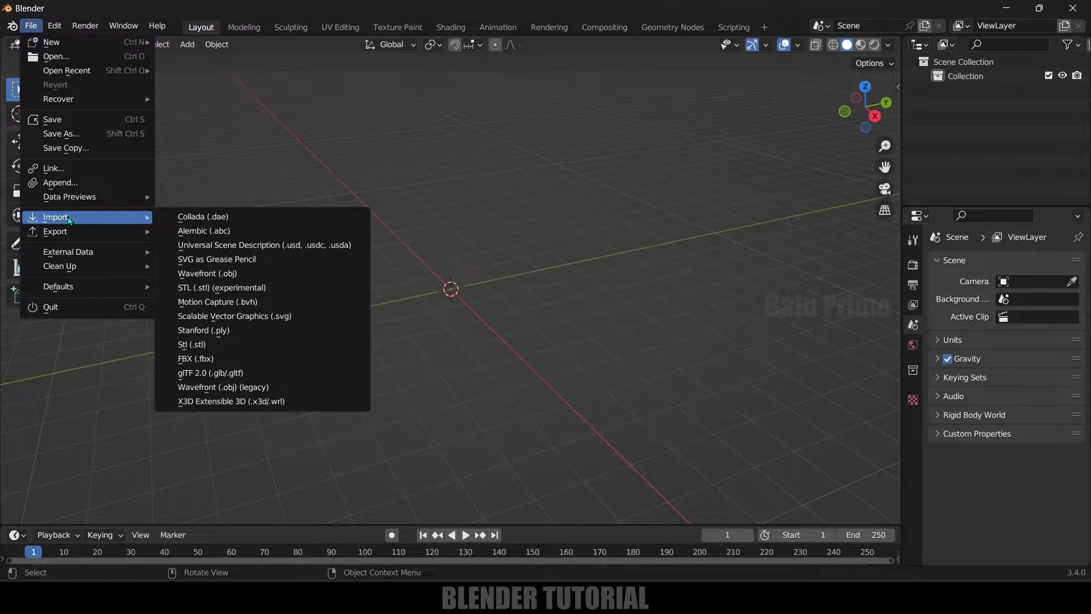
{"action": "left_click", "coordinate": [202, 359]}
{"action": "left_click", "coordinate": [420, 191]}
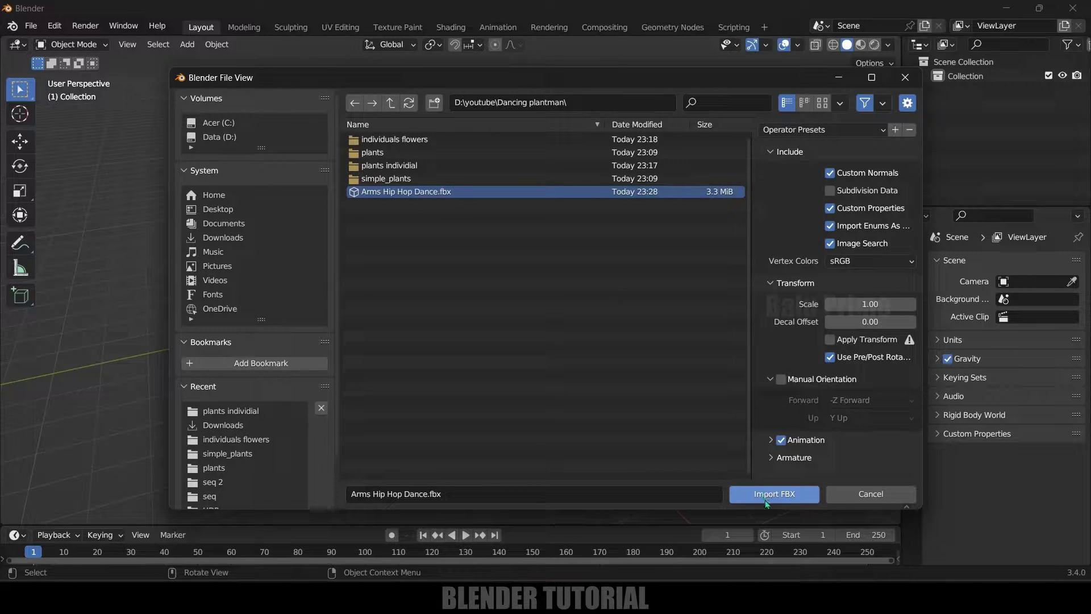
{"action": "left_click", "coordinate": [774, 493]}
{"action": "middle_click_drag", "start_coordinate": [604, 336], "coordinate": [500, 344]}
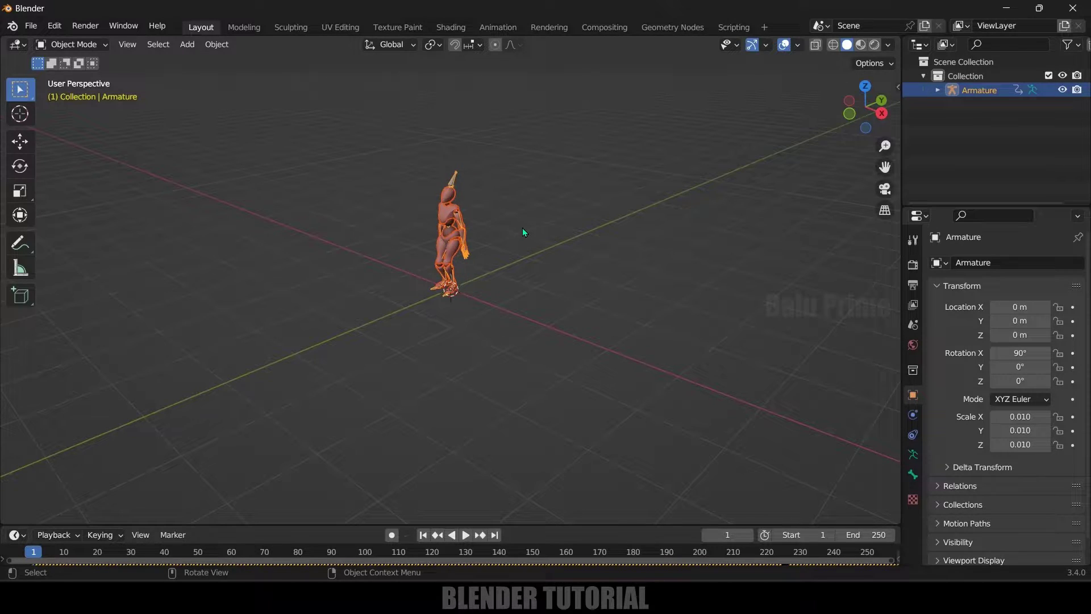
{"action": "left_click", "coordinate": [468, 183]}
- Scale the dancing armature up to 0.035
{"action": "left_click", "coordinate": [454, 181]}
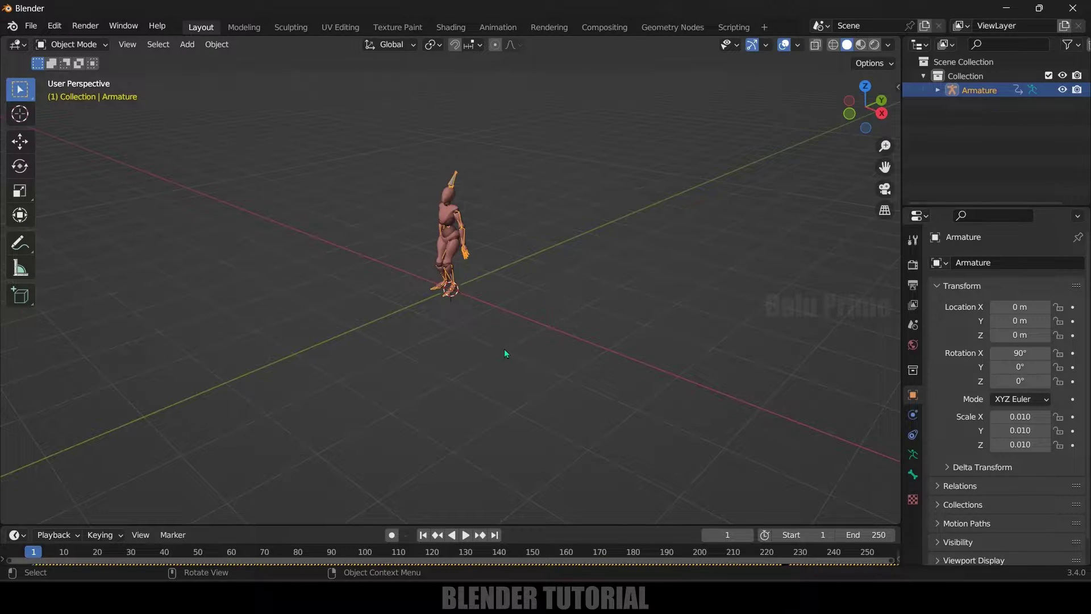
{"action": "key", "text": "s"}
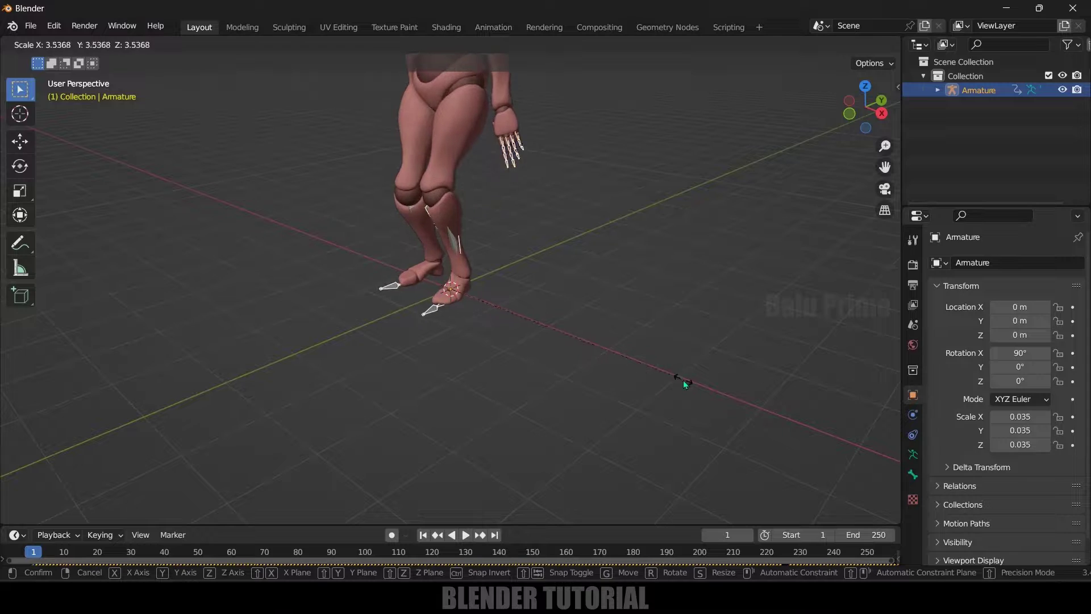
{"action": "left_click", "coordinate": [683, 380]}
- Enlarge the timeline and extend the scene's end frame past the animation
{"action": "left_click", "coordinate": [858, 535]}
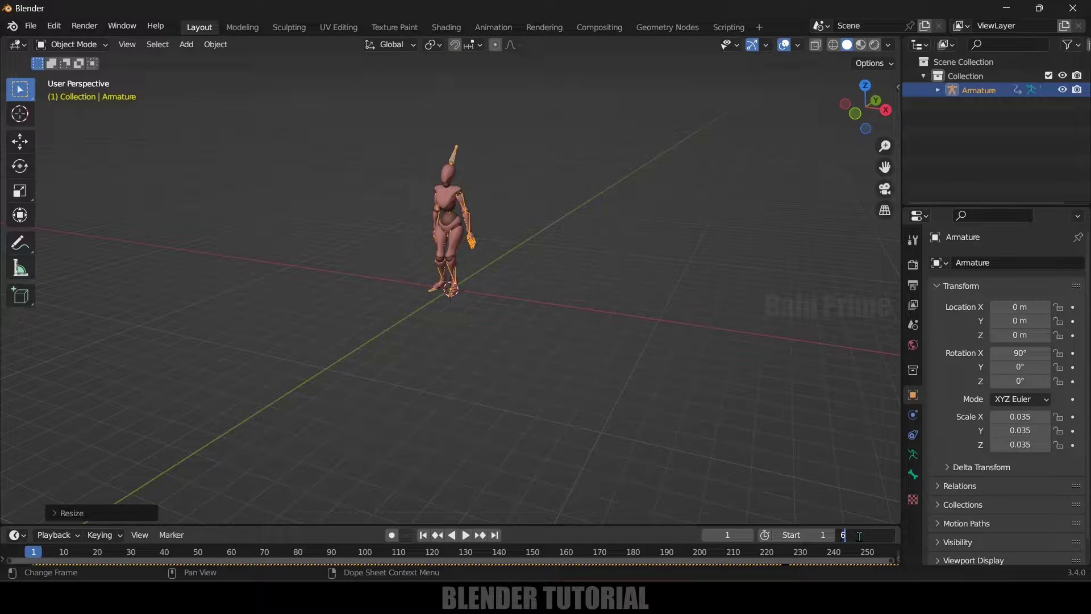
{"action": "key", "text": "Return"}
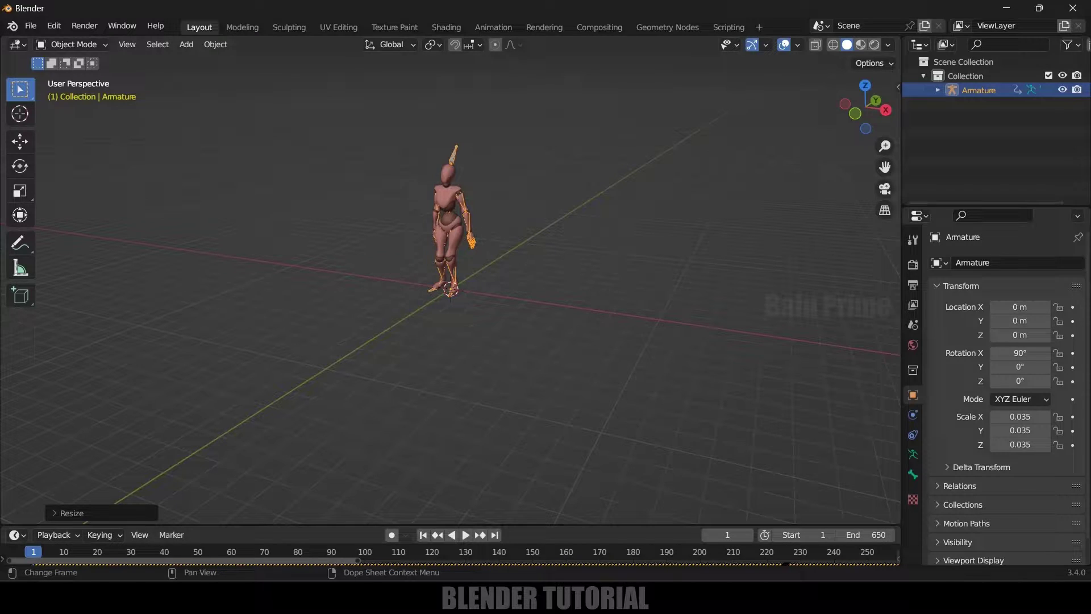
{"action": "left_click_drag", "start_coordinate": [356, 557], "coordinate": [896, 564]}
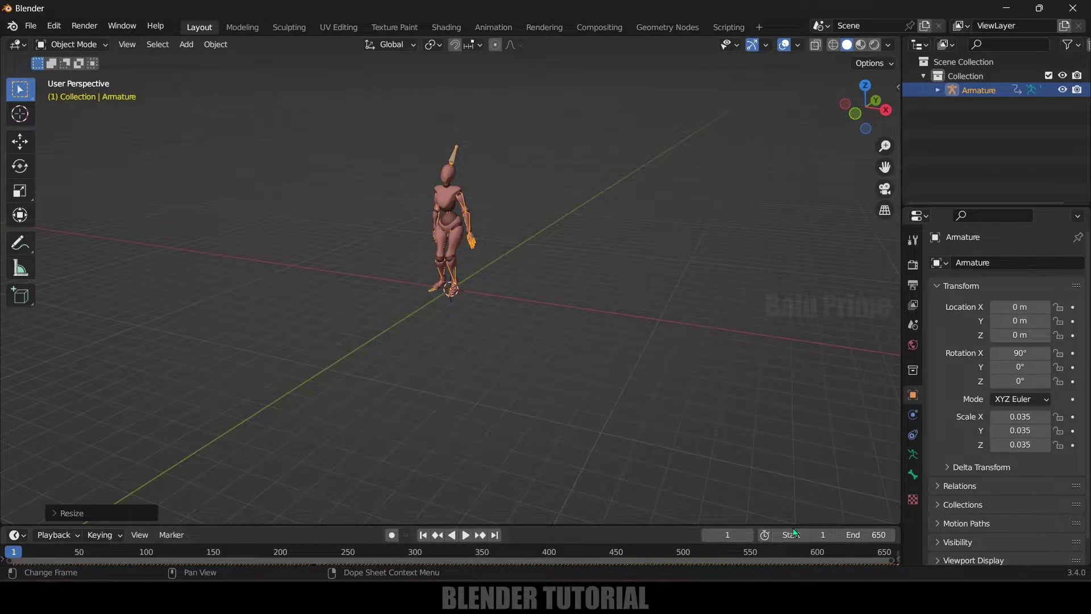
{"action": "left_click_drag", "start_coordinate": [791, 524], "coordinate": [792, 382]}
{"action": "left_click_drag", "start_coordinate": [865, 391], "coordinate": [898, 391]}
{"action": "left_click_drag", "start_coordinate": [772, 560], "coordinate": [826, 560]}
- Find the last keyframe at 660, set the end frame to 660, and rewind
{"action": "left_click", "coordinate": [848, 412]}
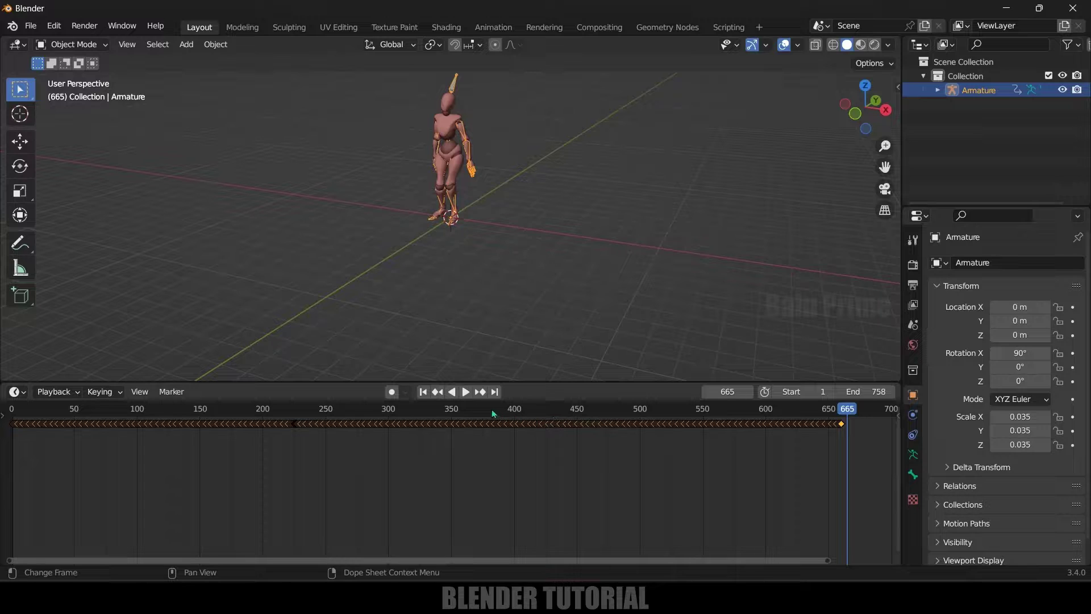
{"action": "left_click", "coordinate": [443, 394]}
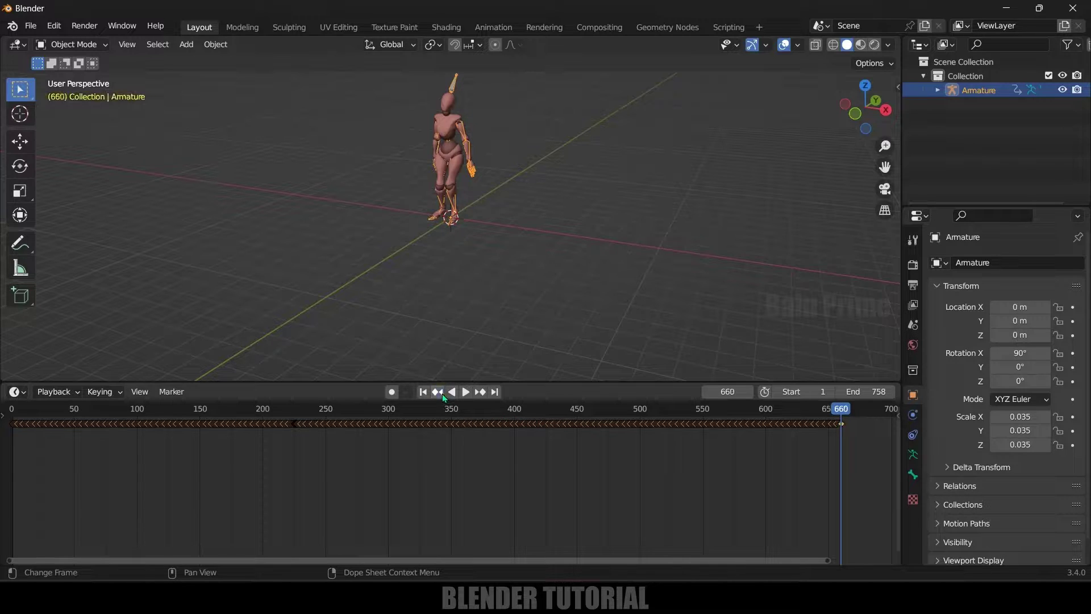
{"action": "left_click", "coordinate": [862, 387]}
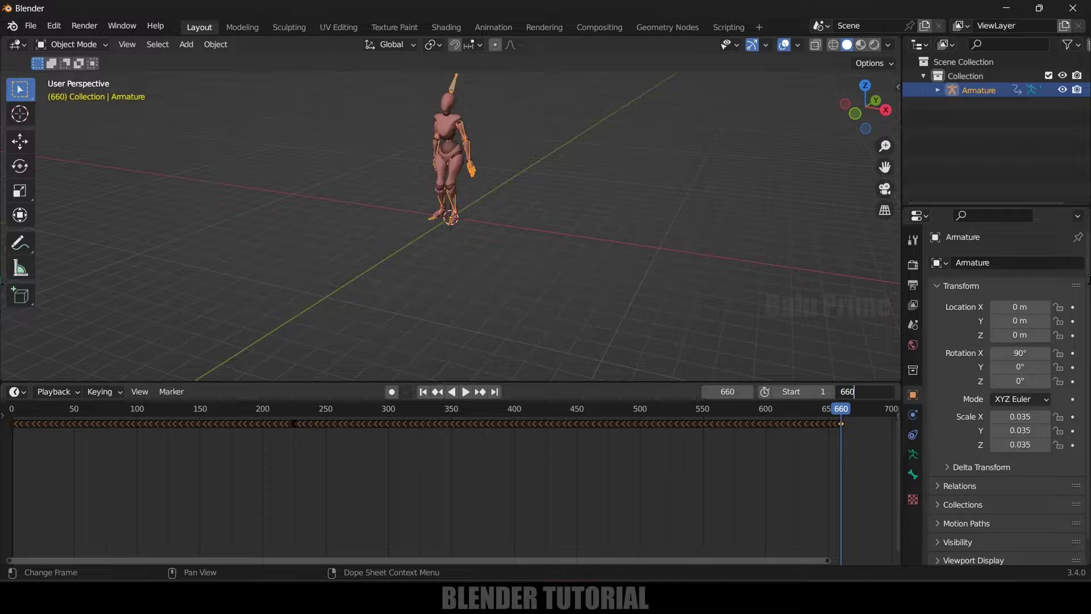
{"action": "type", "text": "660"}
{"action": "key", "text": "Return"}
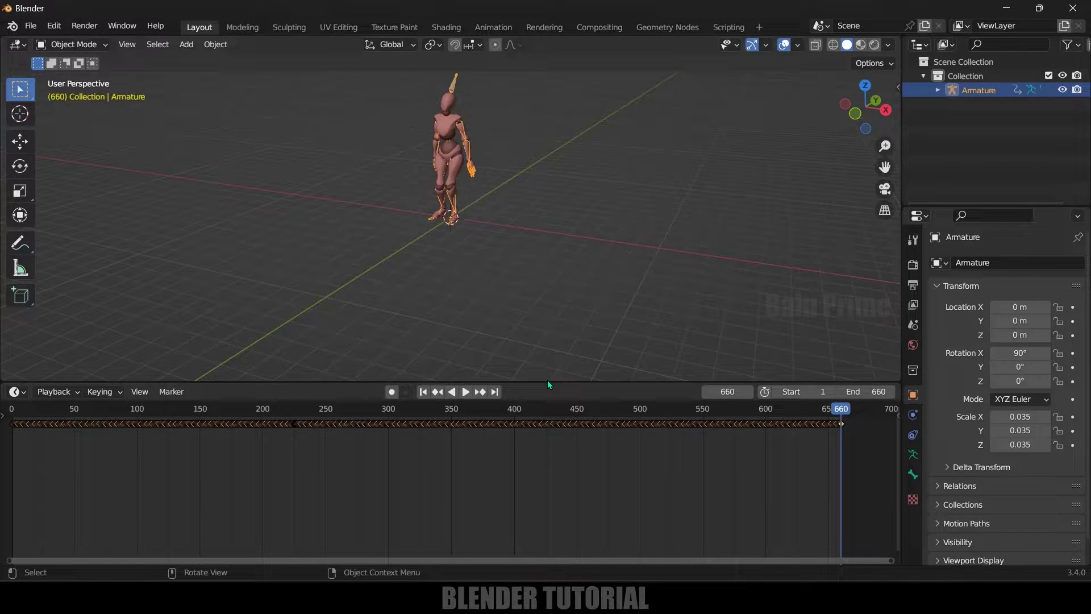
{"action": "left_click_drag", "start_coordinate": [547, 382], "coordinate": [555, 452]}
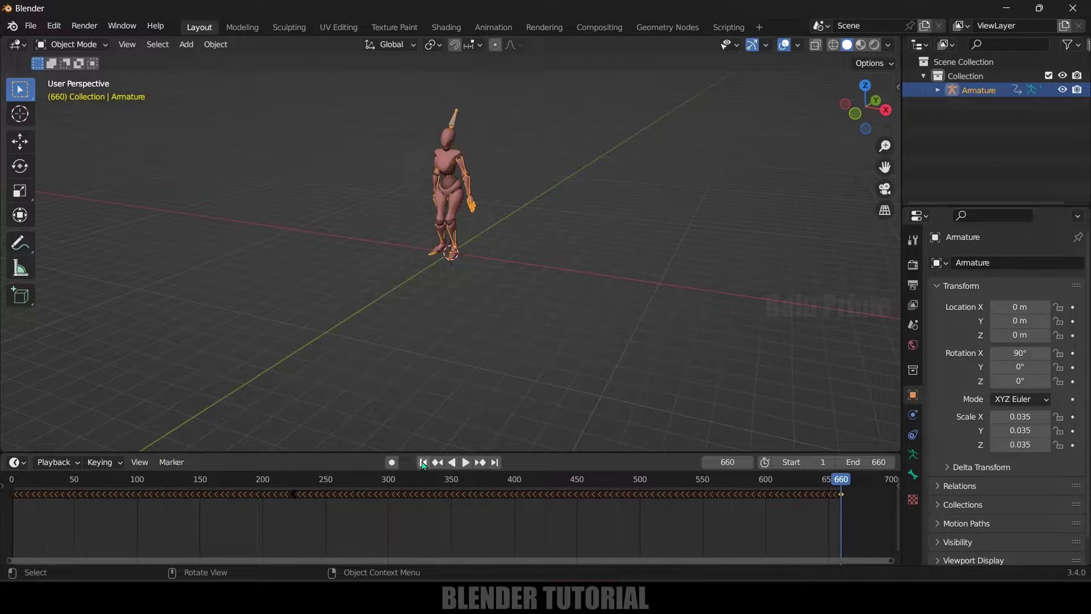
{"action": "left_click", "coordinate": [423, 463]}
- Play the dance animation from the start and stop it at frame 529
{"action": "left_click", "coordinate": [465, 462]}
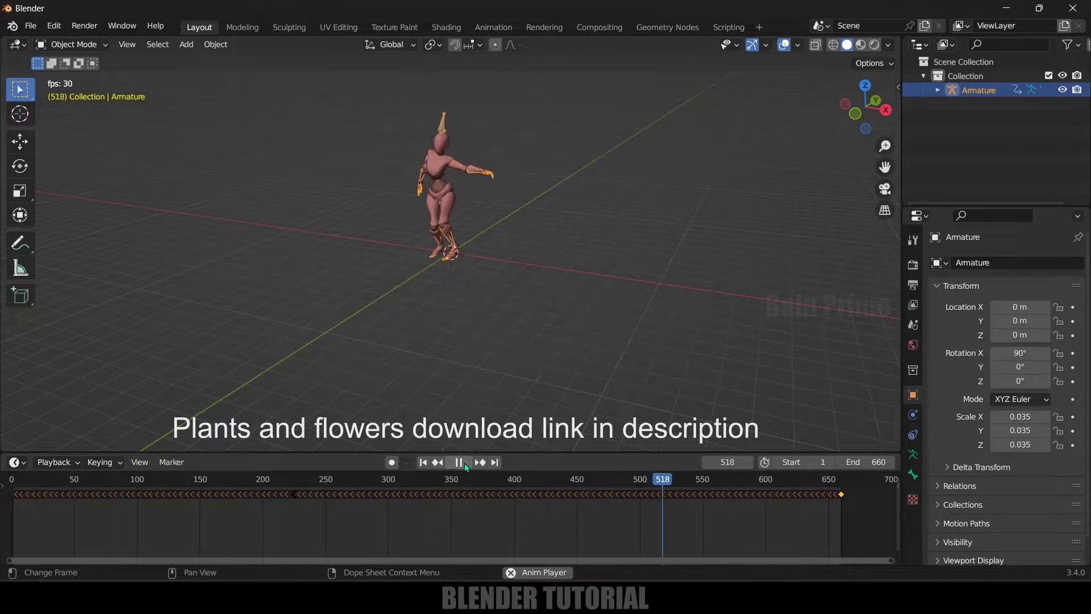
{"action": "left_click", "coordinate": [465, 463]}
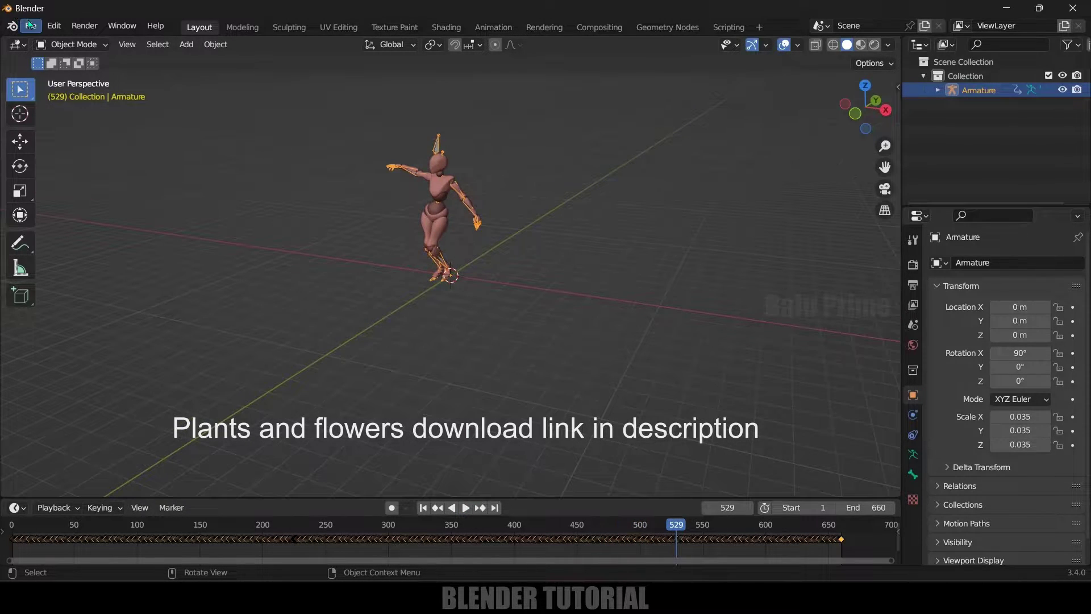
- Import 2.fbx, 3.fbx and a1.fbx together, then box-select the three plants
{"action": "left_click", "coordinate": [30, 26]}
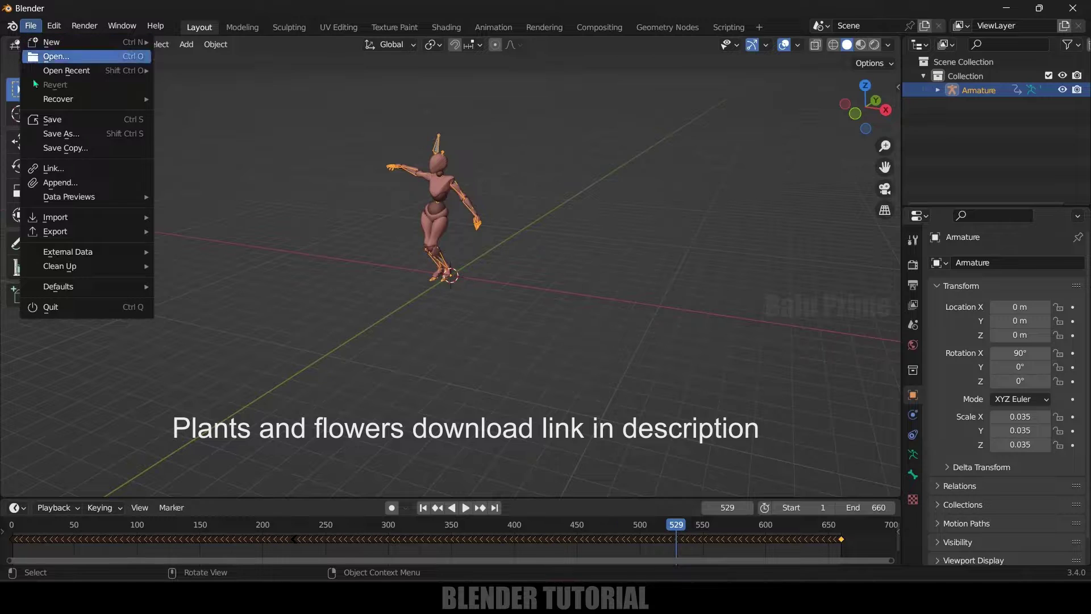
{"action": "mouse_move", "coordinate": [64, 220]}
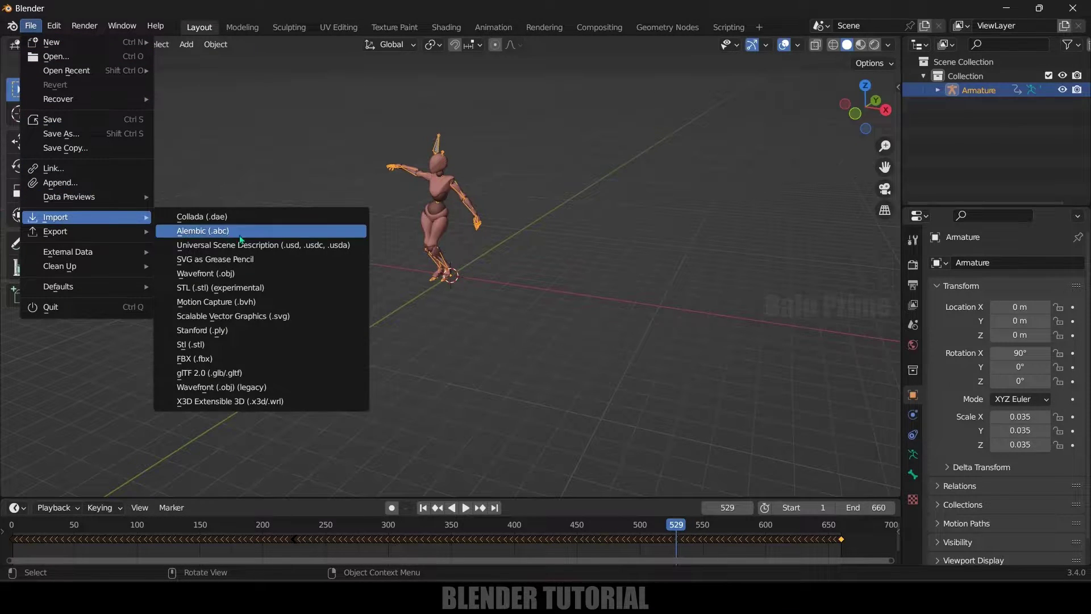
{"action": "left_click", "coordinate": [196, 359]}
{"action": "left_click_drag", "start_coordinate": [427, 224], "coordinate": [371, 140]}
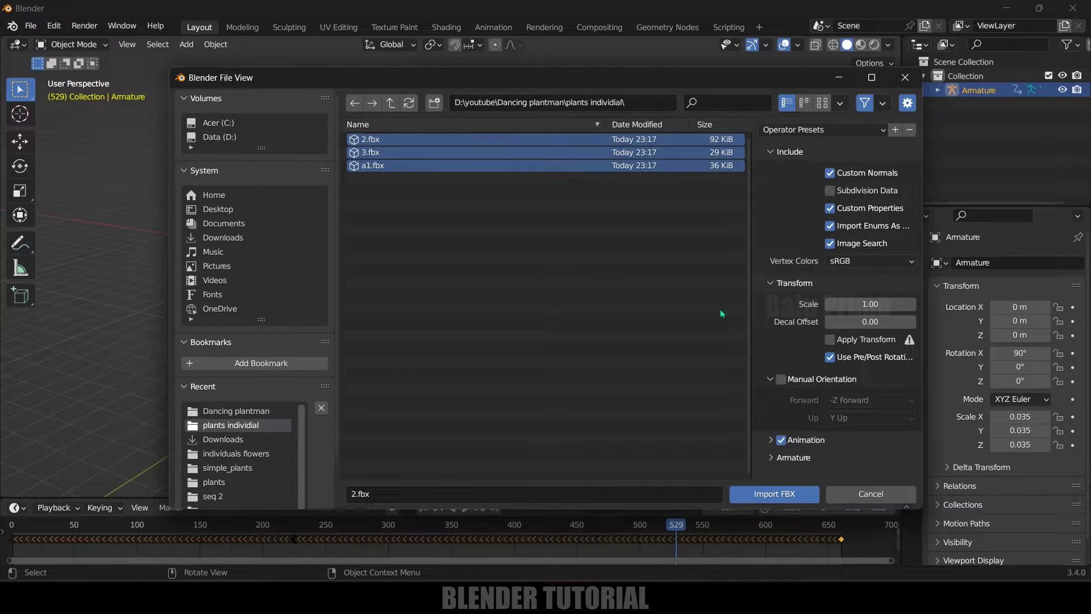
{"action": "left_click", "coordinate": [810, 498]}
{"action": "middle_click_drag", "start_coordinate": [416, 309], "coordinate": [343, 298]}
{"action": "left_click_drag", "start_coordinate": [240, 184], "coordinate": [395, 312]}
{"action": "scroll", "coordinate": [414, 329], "scroll_direction": "down", "scroll_amount": 4}
- Reselect the three plants and move them along X away from the dancer
{"action": "left_click", "coordinate": [20, 141]}
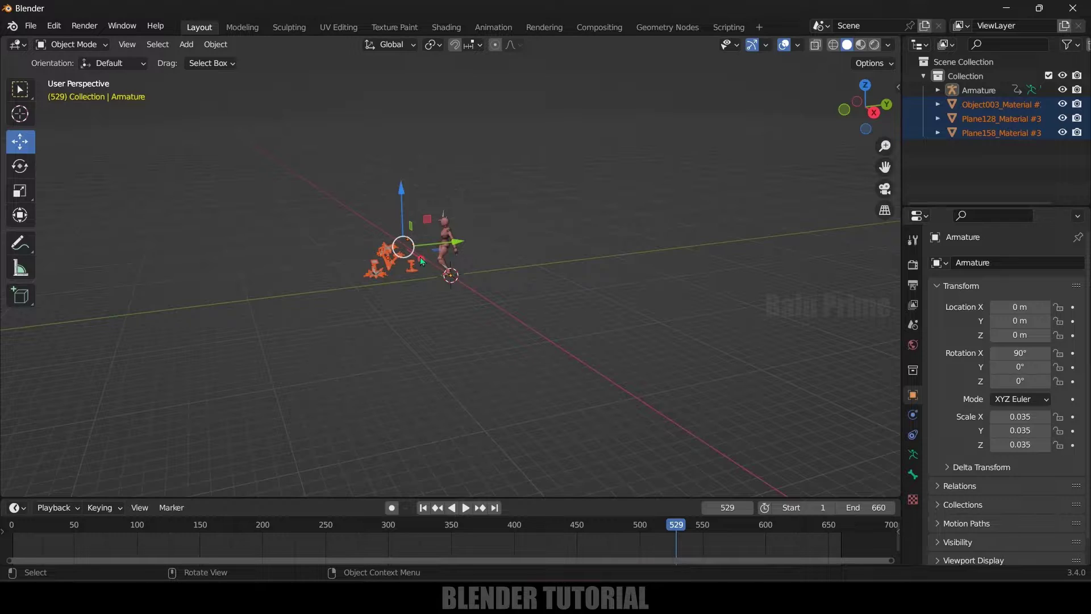
{"action": "left_click_drag", "start_coordinate": [451, 333], "coordinate": [489, 354]}
{"action": "left_click_drag", "start_coordinate": [341, 210], "coordinate": [421, 301]}
{"action": "middle_click_drag", "start_coordinate": [424, 327], "coordinate": [469, 291]}
{"action": "key", "text": "g"}
{"action": "key", "text": "x"}
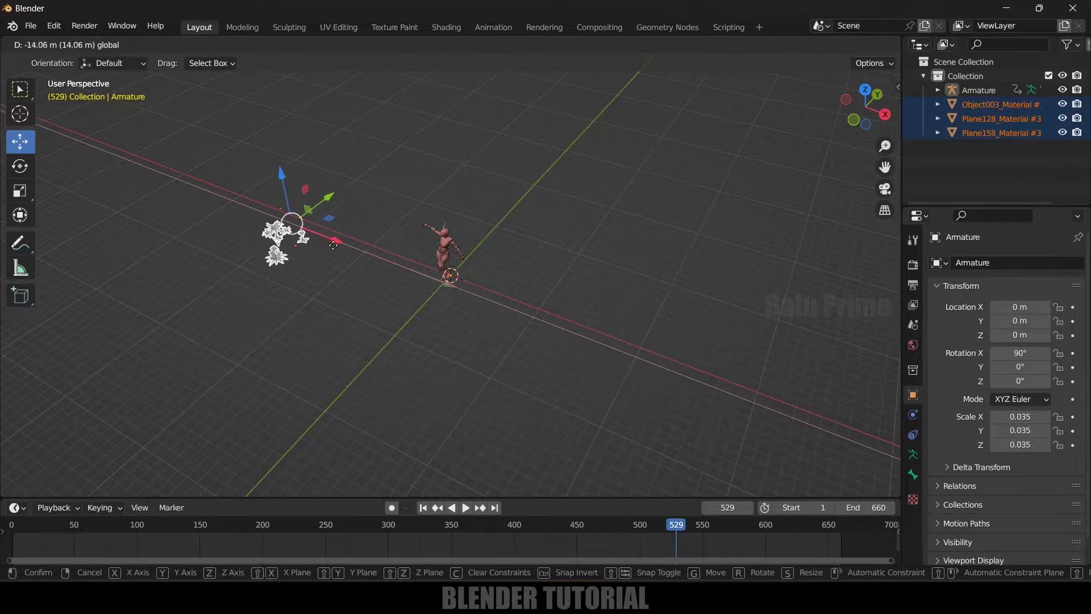
{"action": "left_click", "coordinate": [223, 218]}
- Select the small flowering plant Object003 and zoom in on it
{"action": "middle_click_drag", "start_coordinate": [223, 219], "coordinate": [464, 326]}
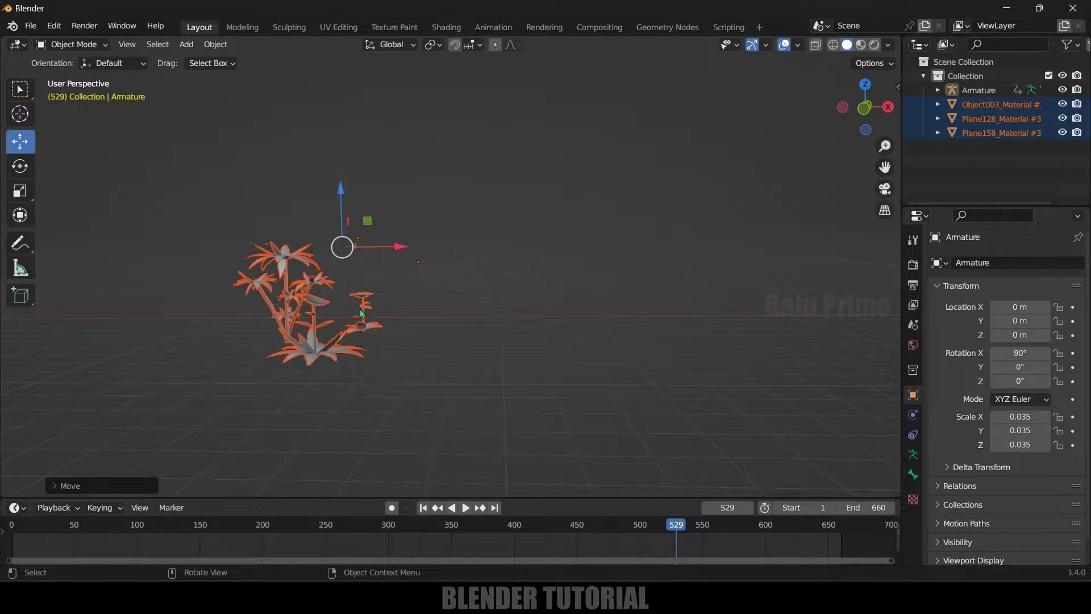
{"action": "middle_click_drag", "start_coordinate": [393, 336], "coordinate": [412, 295], "text": "shift"}
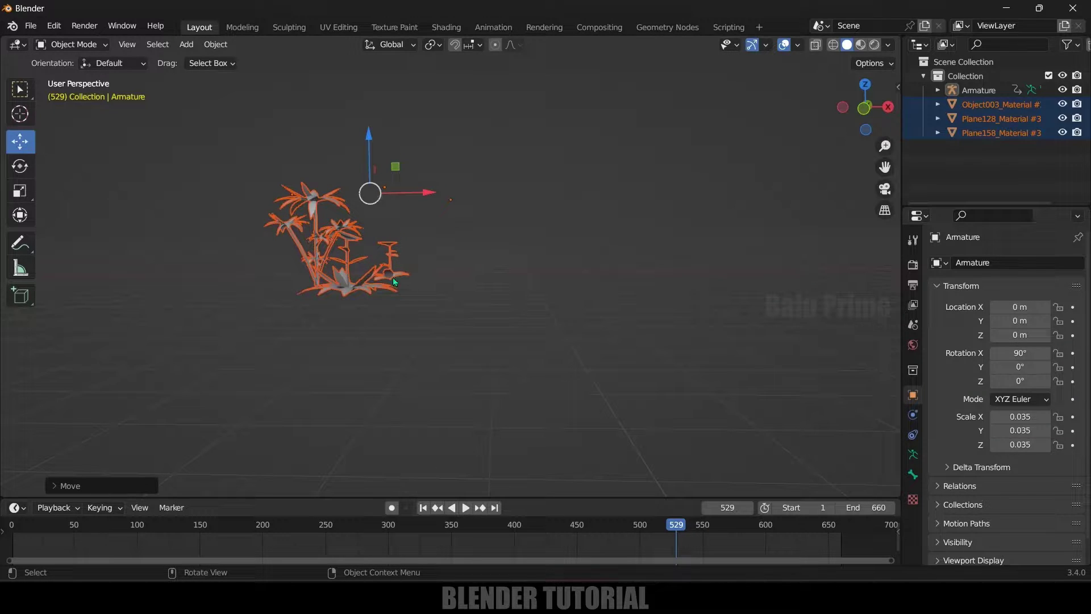
{"action": "left_click", "coordinate": [506, 324]}
{"action": "left_click", "coordinate": [397, 250]}
{"action": "middle_click_drag", "start_coordinate": [496, 290], "coordinate": [453, 275]}
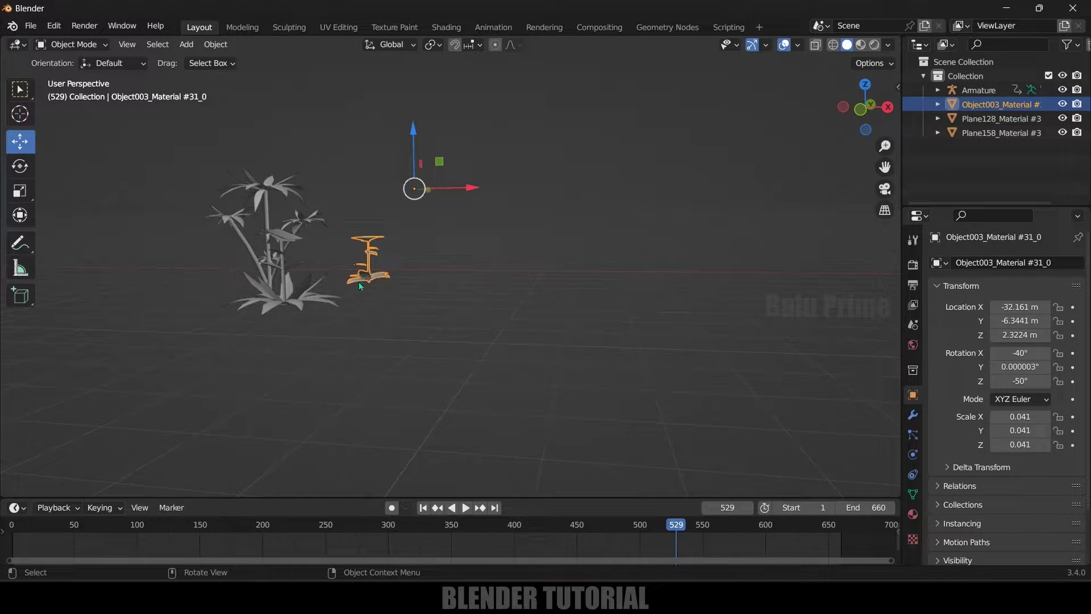
{"action": "scroll", "coordinate": [381, 293], "scroll_direction": "up", "scroll_amount": 3}
{"action": "middle_click_drag", "start_coordinate": [380, 292], "coordinate": [447, 288], "text": "shift"}
{"action": "scroll", "coordinate": [334, 285], "scroll_direction": "up", "scroll_amount": 2}
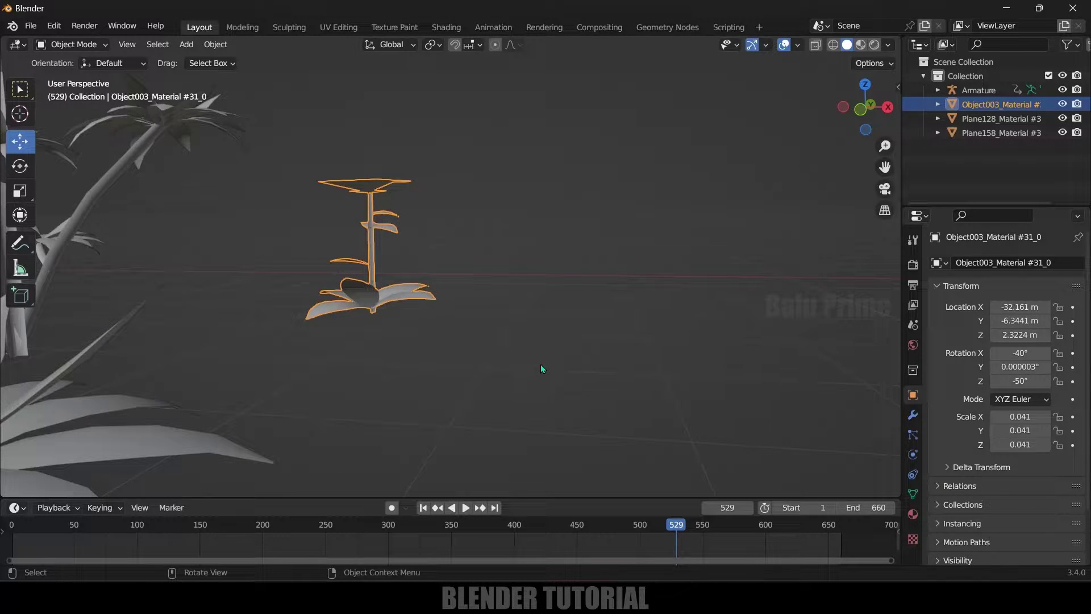
- In Edit Mode, snap the 3D cursor to Object003's bottom stem vertex, then return to Object Mode
{"action": "key", "text": "Tab"}
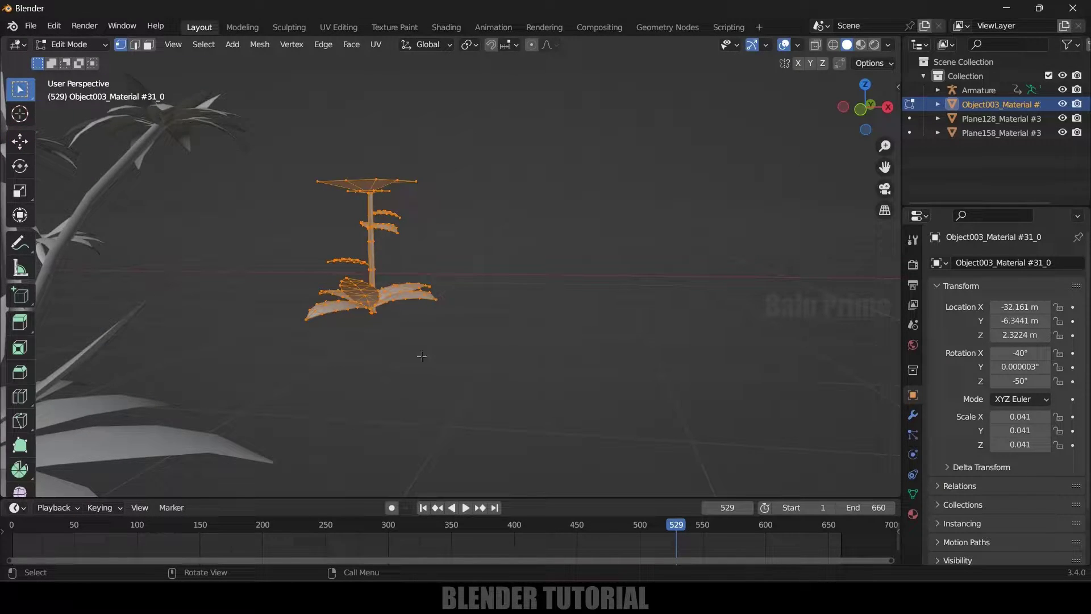
{"action": "scroll", "coordinate": [420, 358], "scroll_direction": "up", "scroll_amount": 5}
{"action": "middle_click_drag", "start_coordinate": [383, 355], "coordinate": [366, 329]}
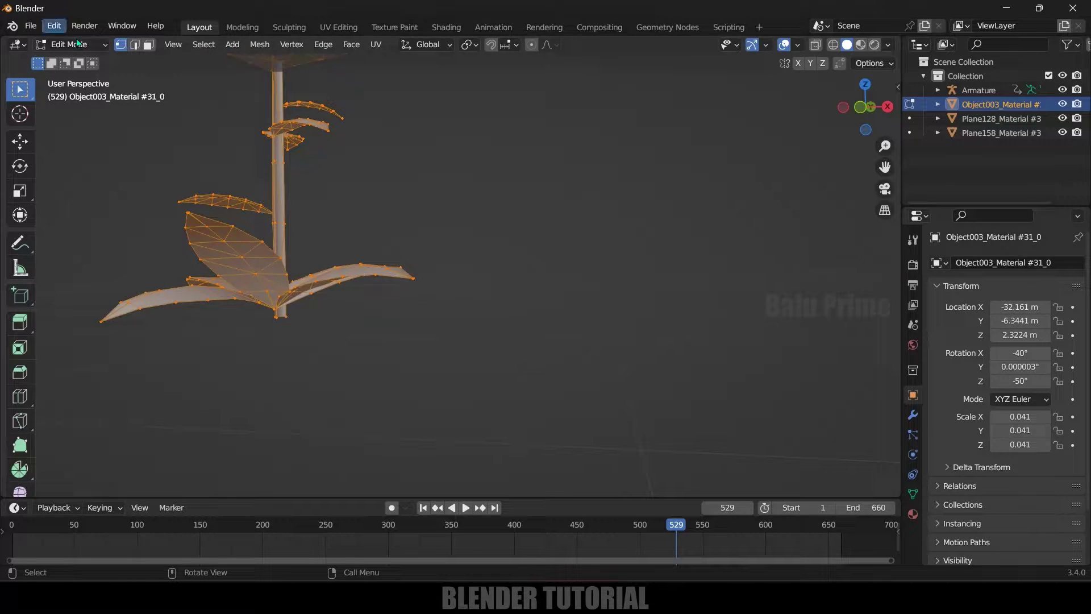
{"action": "middle_click_drag", "start_coordinate": [281, 355], "coordinate": [296, 296]}
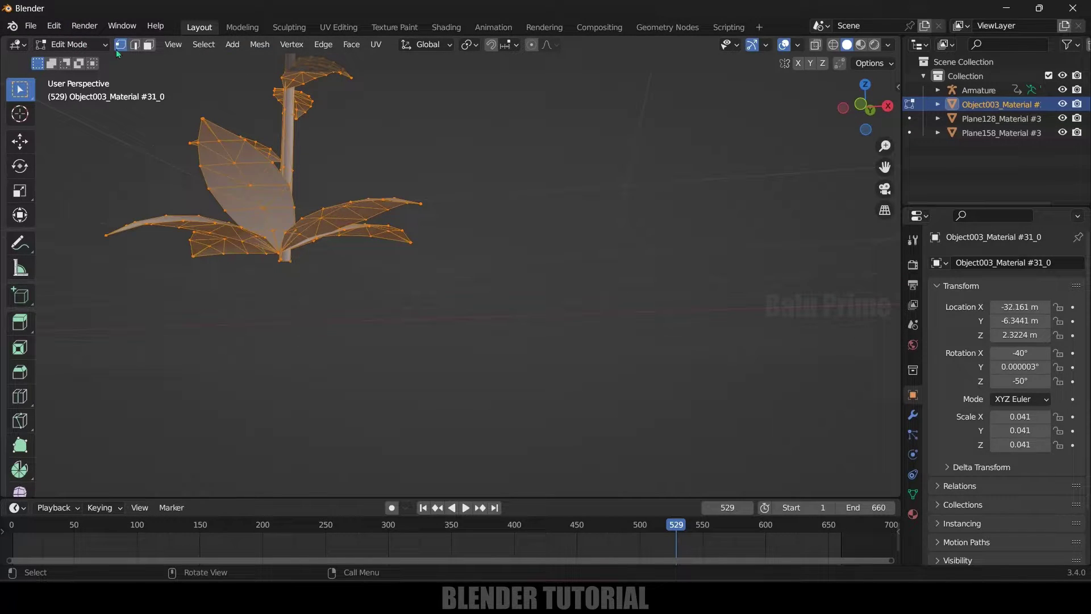
{"action": "scroll", "coordinate": [302, 414], "scroll_direction": "up", "scroll_amount": 4}
{"action": "middle_click_drag", "start_coordinate": [302, 414], "coordinate": [402, 285]}
{"action": "left_click", "coordinate": [405, 227]}
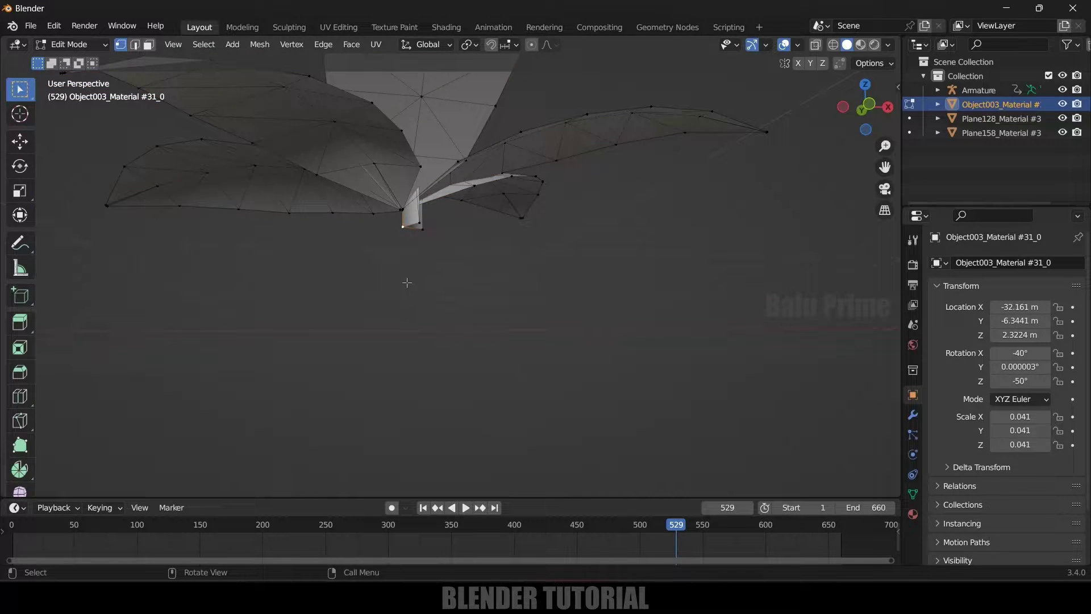
{"action": "key", "text": "shift+s"}
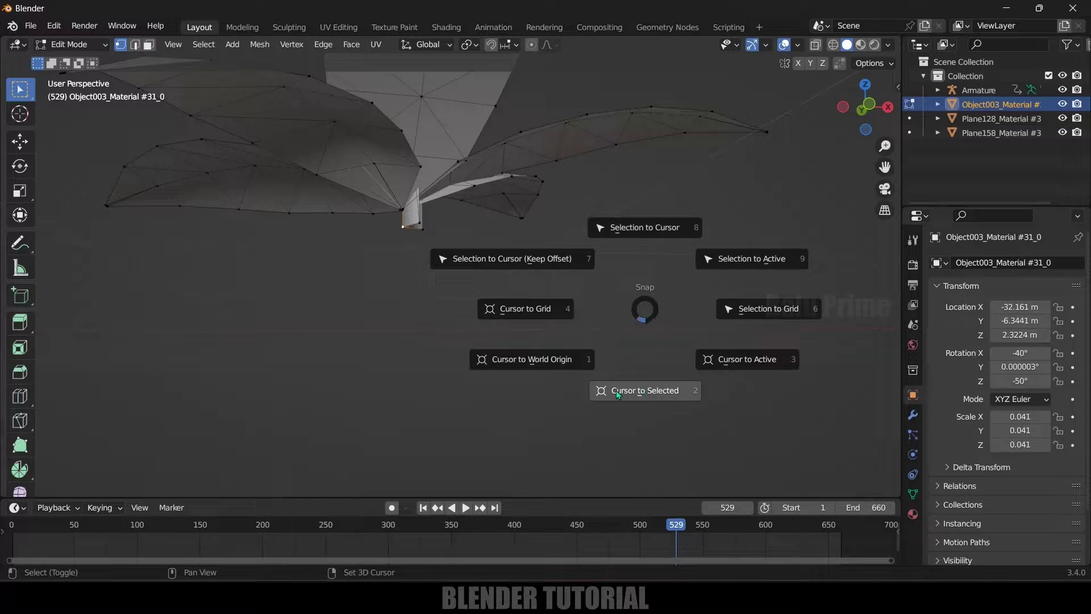
{"action": "left_click", "coordinate": [648, 392]}
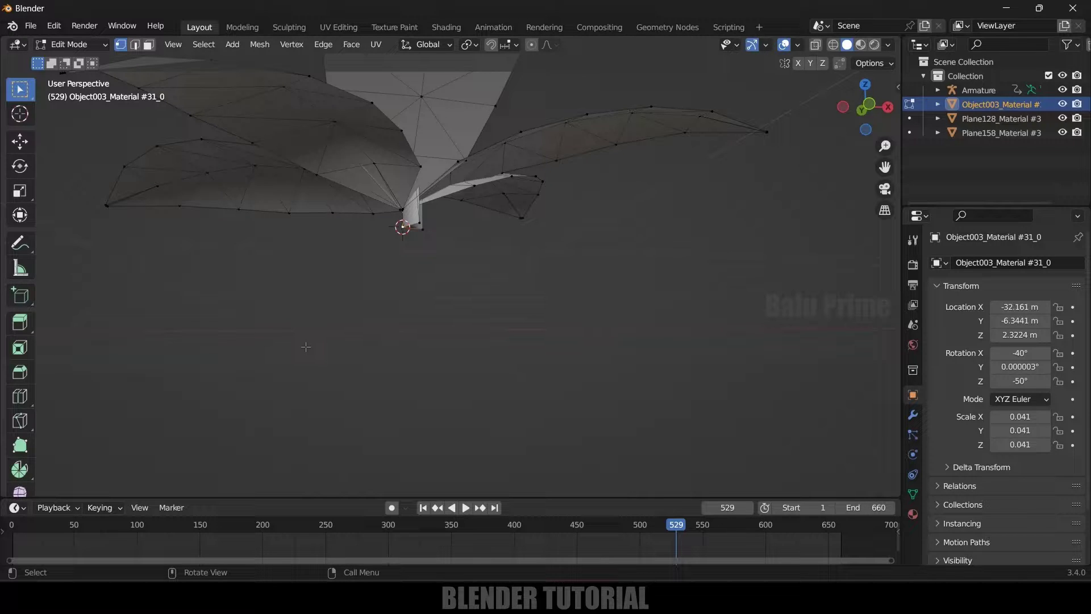
{"action": "key", "text": "Tab"}
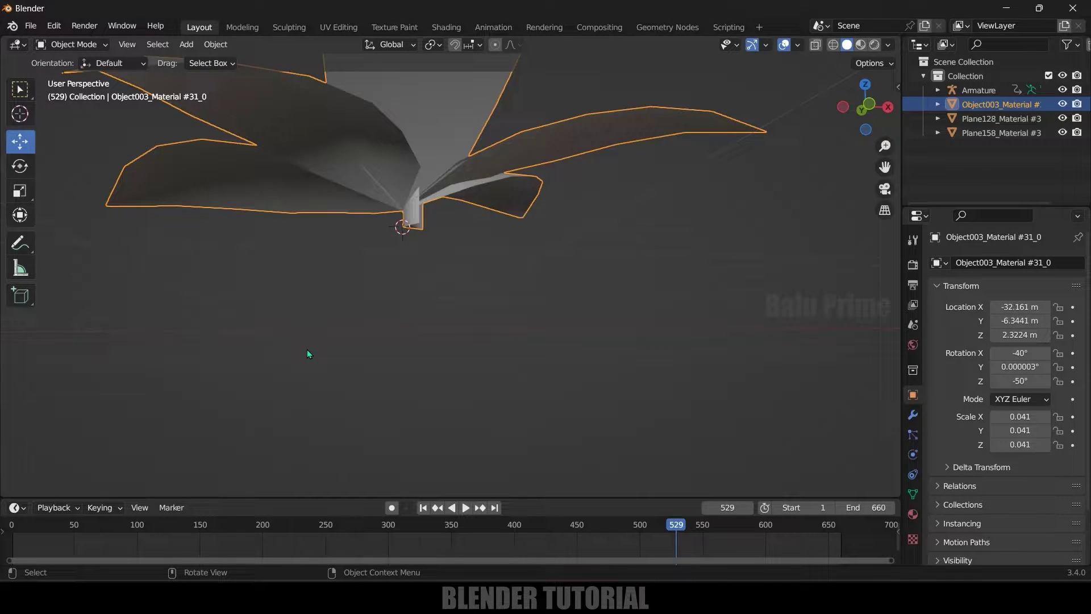
- Set Object003's origin to the 3D cursor at its stem base
{"action": "left_click", "coordinate": [216, 45]}
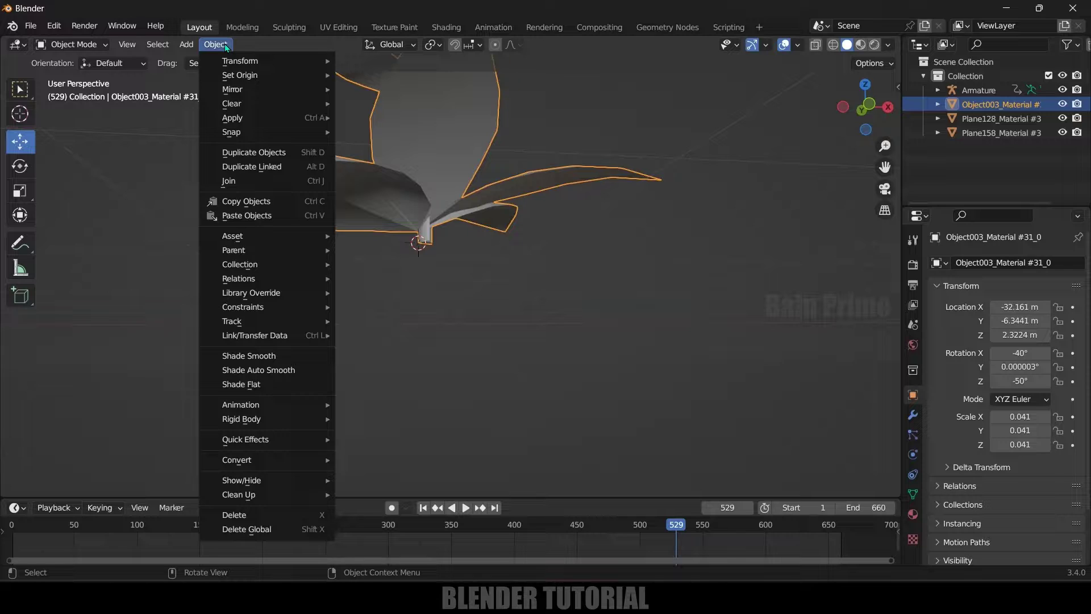
{"action": "mouse_move", "coordinate": [246, 77]}
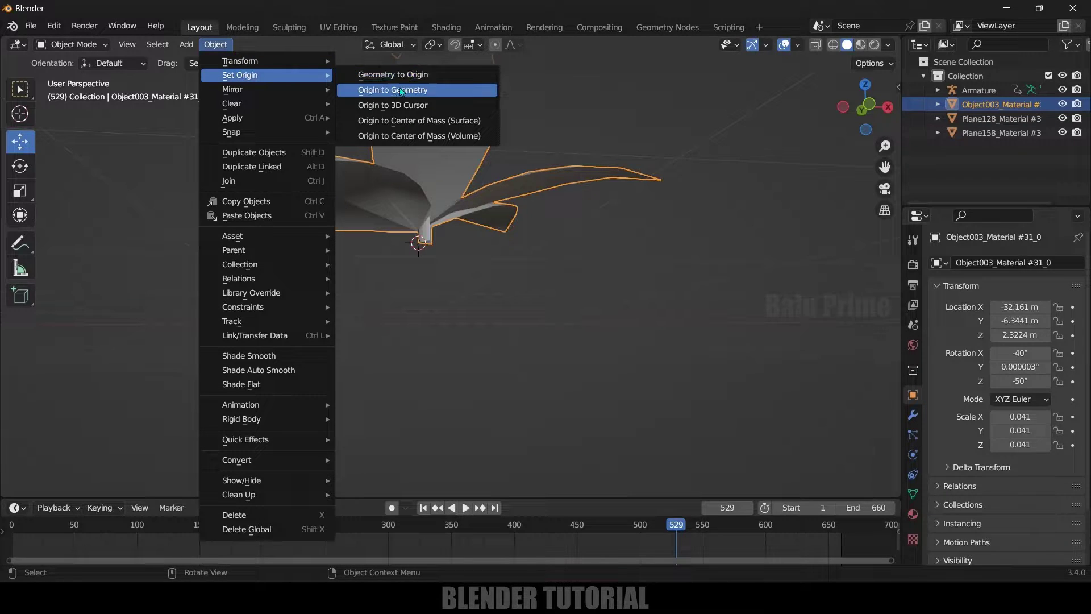
{"action": "left_click", "coordinate": [387, 105]}
{"action": "middle_click_drag", "start_coordinate": [509, 230], "coordinate": [448, 325]}
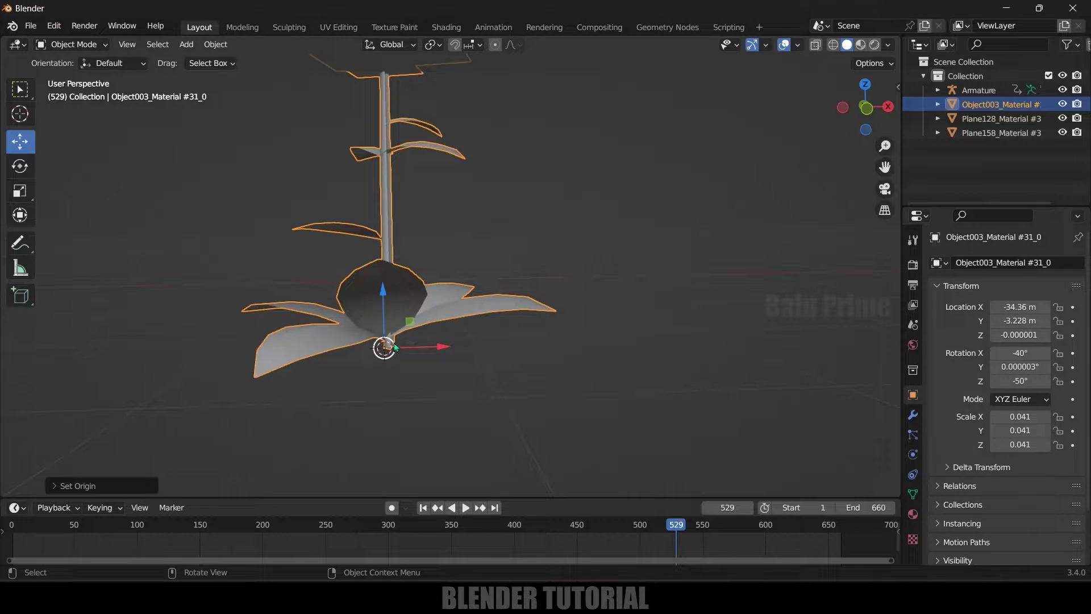
{"action": "scroll", "coordinate": [398, 343], "scroll_direction": "down", "scroll_amount": 6}
{"action": "middle_click_drag", "start_coordinate": [612, 353], "coordinate": [383, 294]}
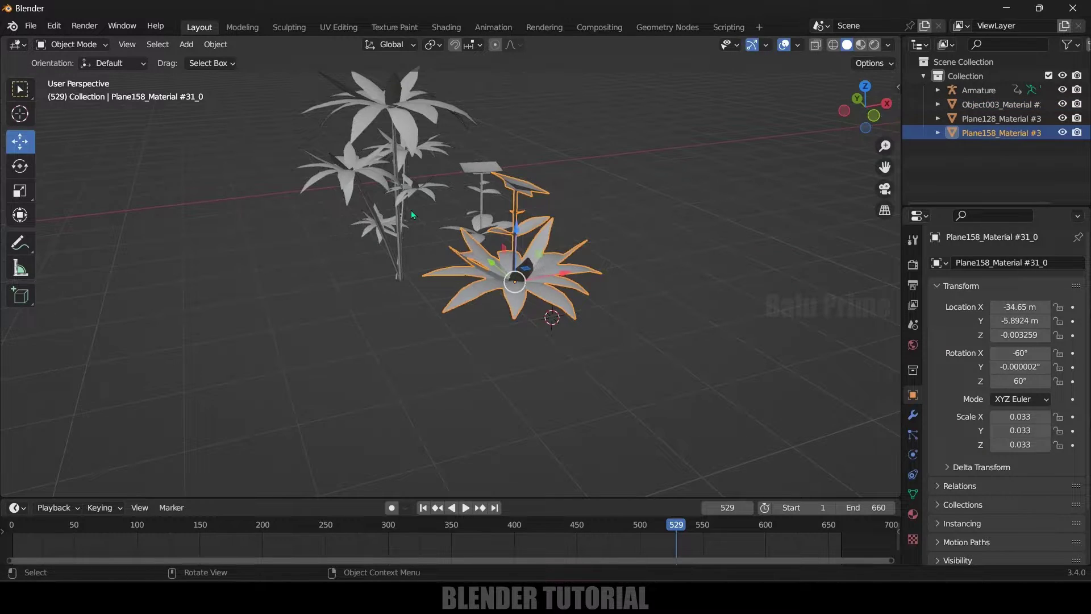
- Box-select all three plant objects and bring up Move to Collection
{"action": "left_click", "coordinate": [411, 210]}
{"action": "middle_click_drag", "start_coordinate": [411, 211], "coordinate": [445, 283]}
{"action": "left_click", "coordinate": [514, 196]}
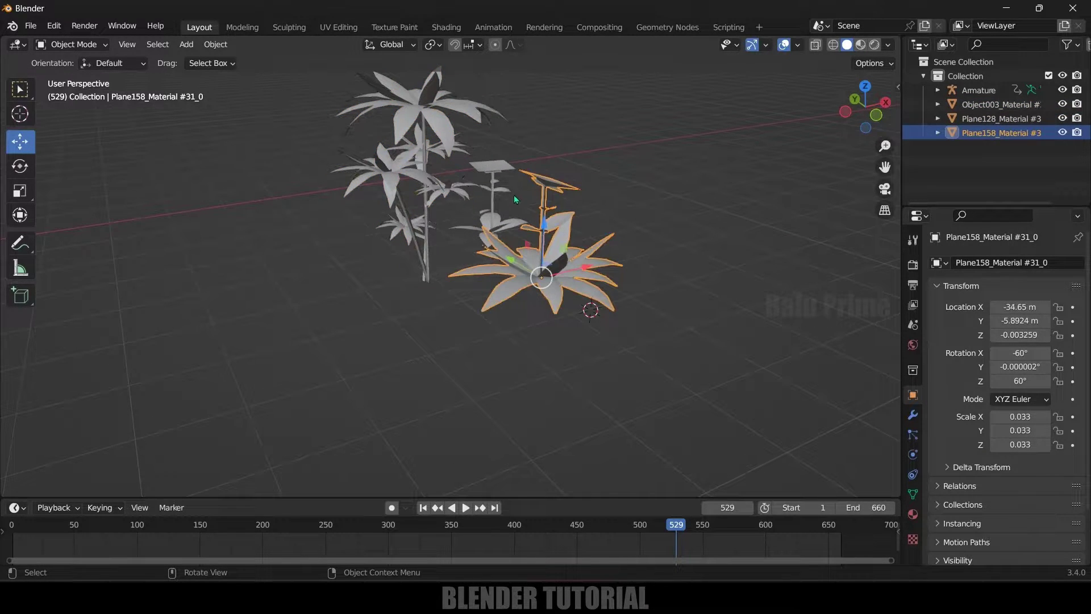
{"action": "middle_click_drag", "start_coordinate": [668, 267], "coordinate": [252, 250]}
{"action": "left_click_drag", "start_coordinate": [223, 157], "coordinate": [524, 343]}
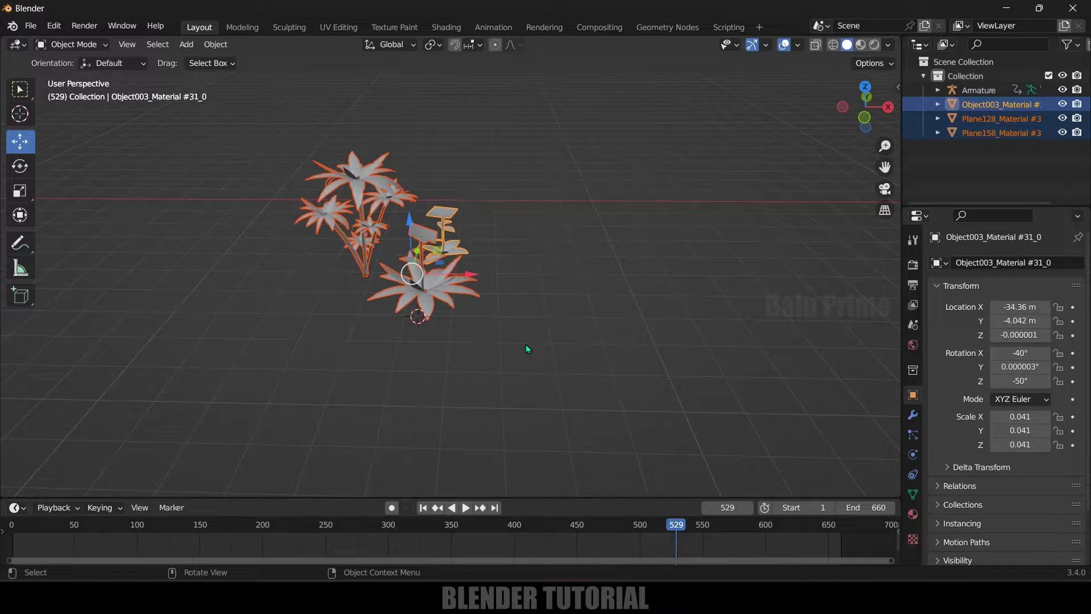
{"action": "key", "text": "m"}
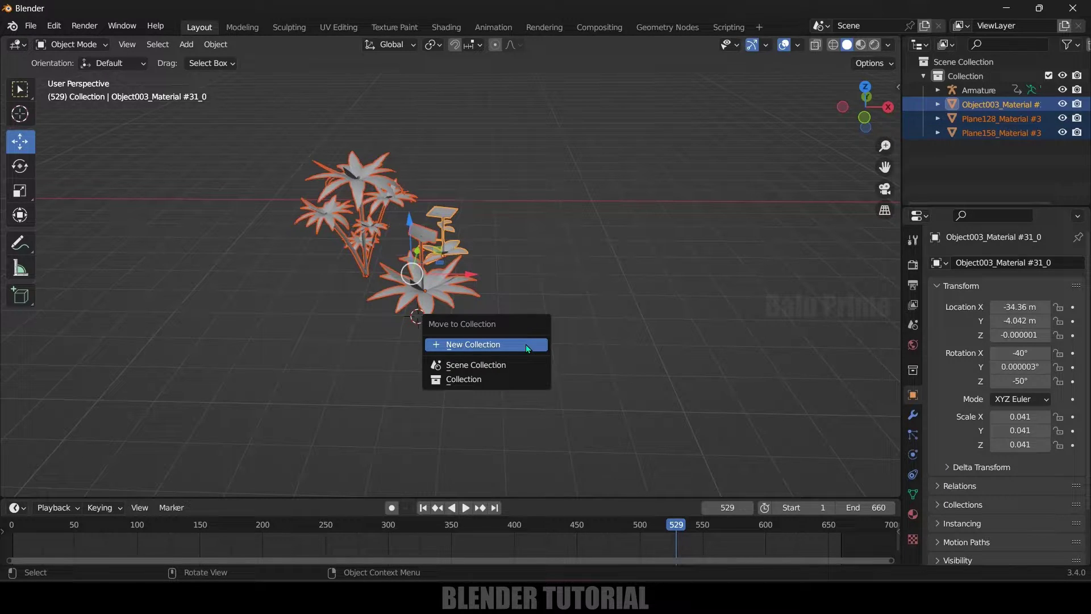
- Move the three plants into a new collection named 'plants'
{"action": "left_click", "coordinate": [475, 345]}
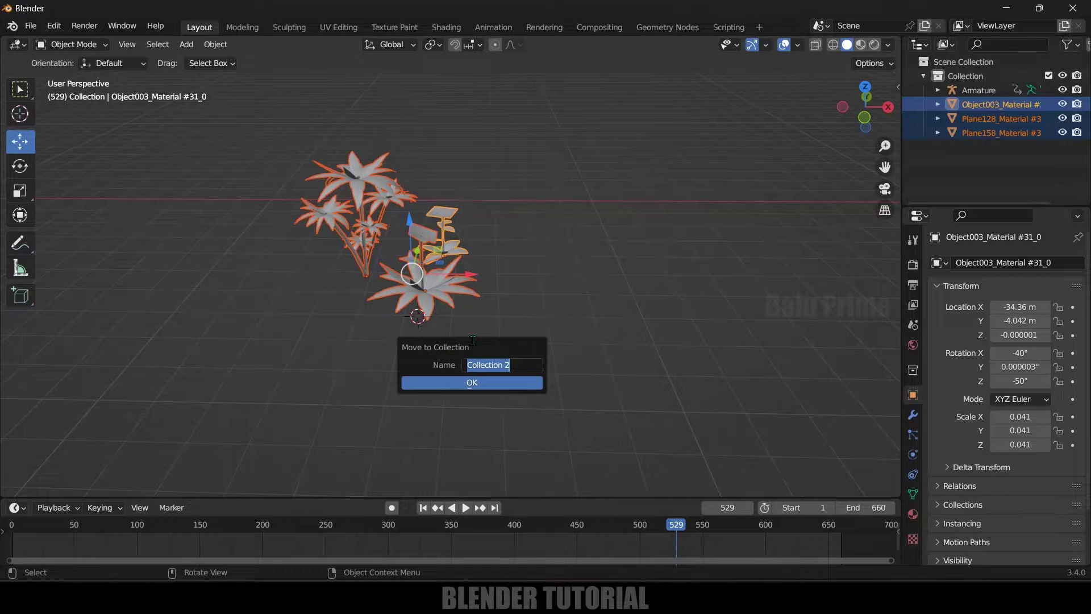
{"action": "type", "text": "plants"}
{"action": "left_click", "coordinate": [464, 385]}
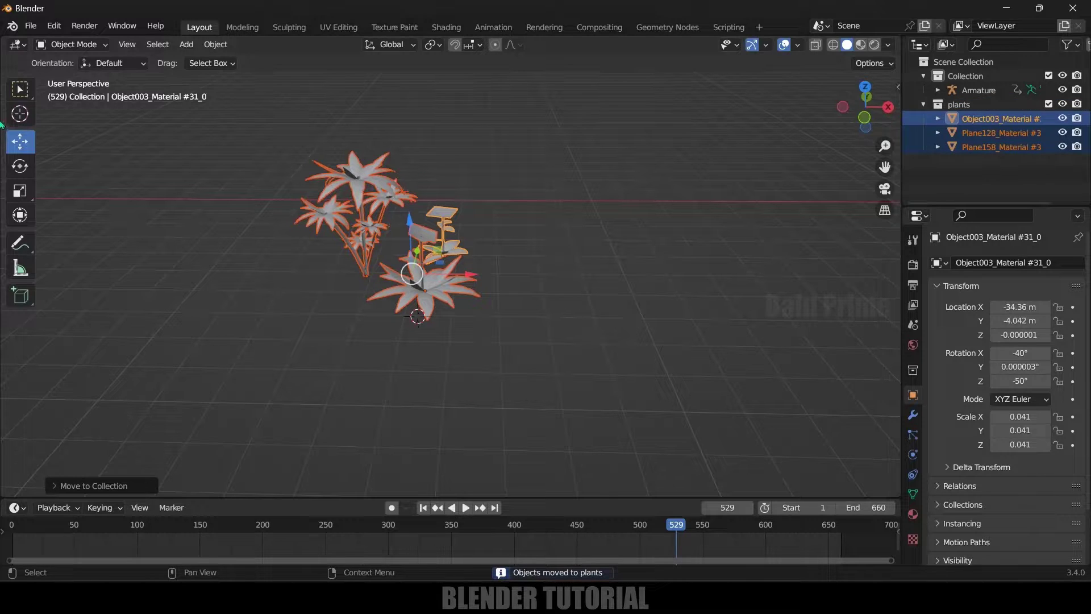
- Rename the original Collection to 'dance' and select the dancing mannequin
{"action": "left_click", "coordinate": [970, 77]}
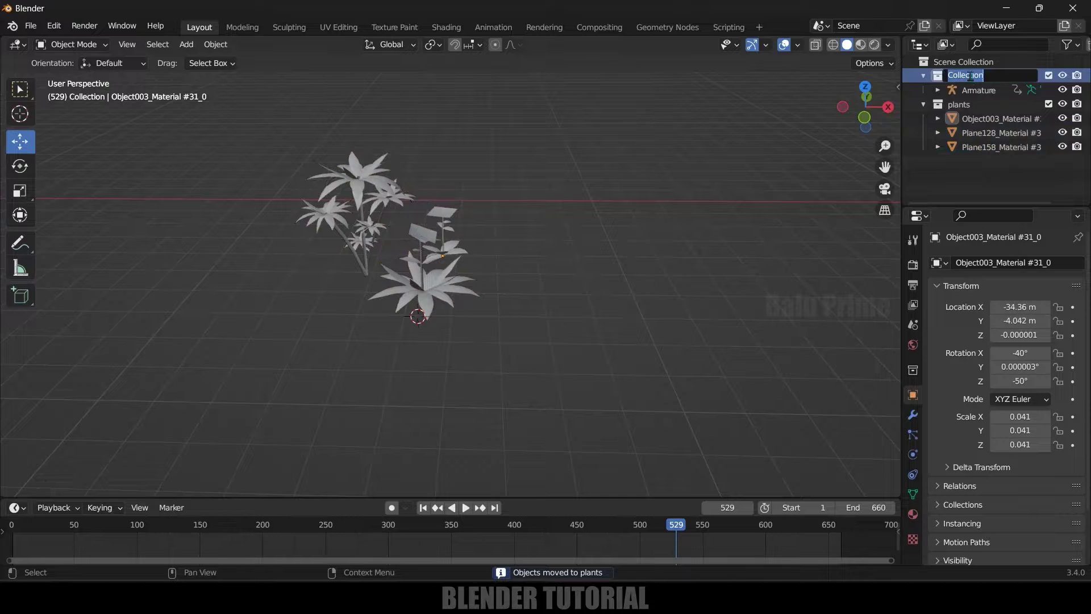
{"action": "double_click", "coordinate": [970, 77]}
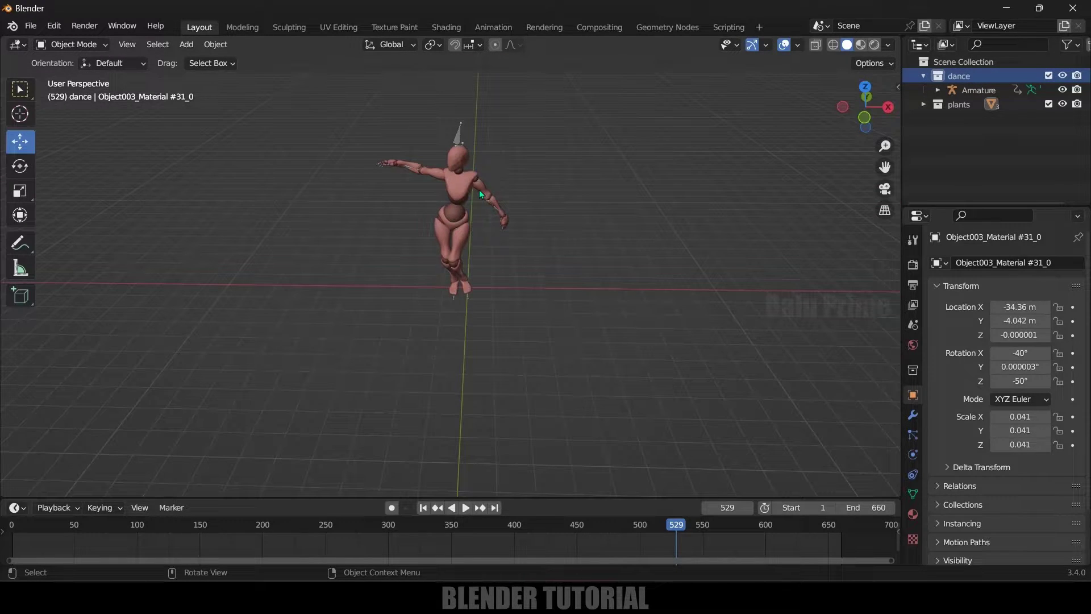
{"action": "left_click", "coordinate": [479, 190]}
- Hide the Armature in the viewport and expand its child meshes in the Outliner
{"action": "middle_click_drag", "start_coordinate": [591, 236], "coordinate": [571, 221]}
{"action": "left_click", "coordinate": [460, 168]}
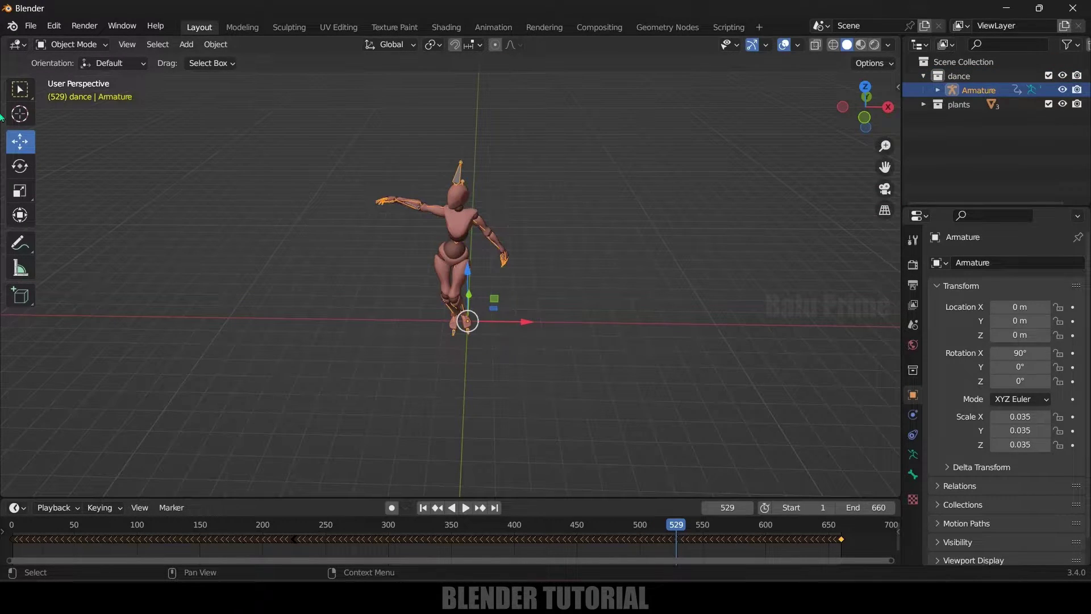
{"action": "left_click", "coordinate": [1062, 89]}
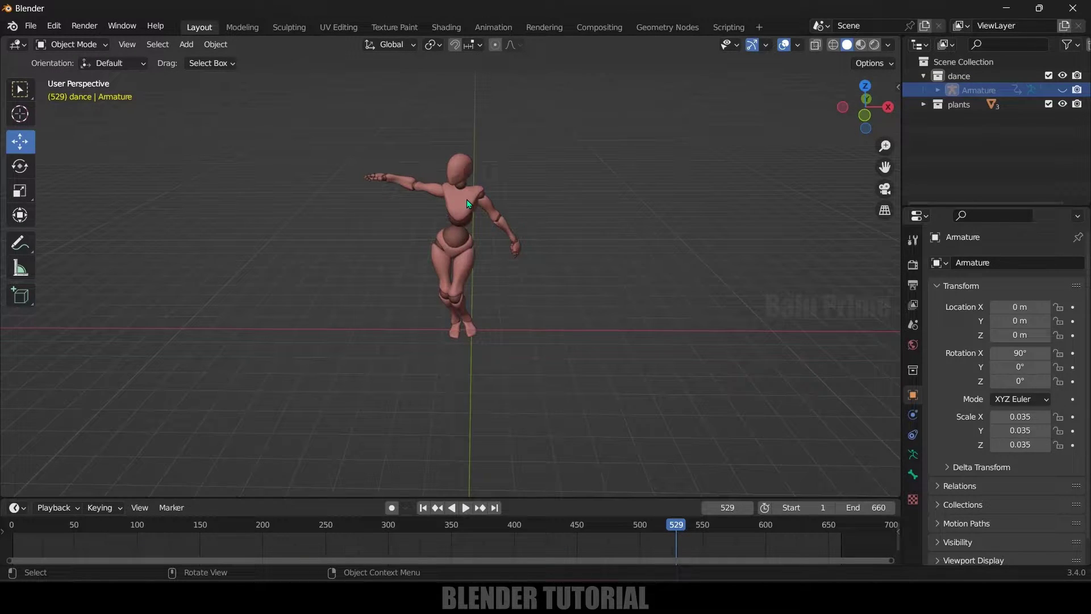
{"action": "left_click", "coordinate": [487, 202]}
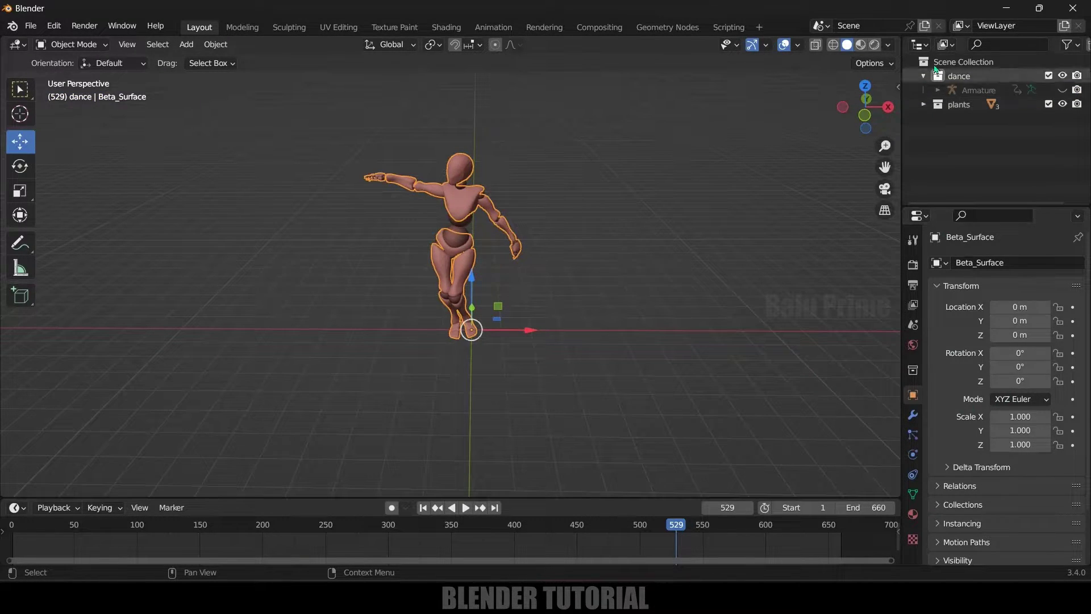
{"action": "left_click", "coordinate": [937, 89]}
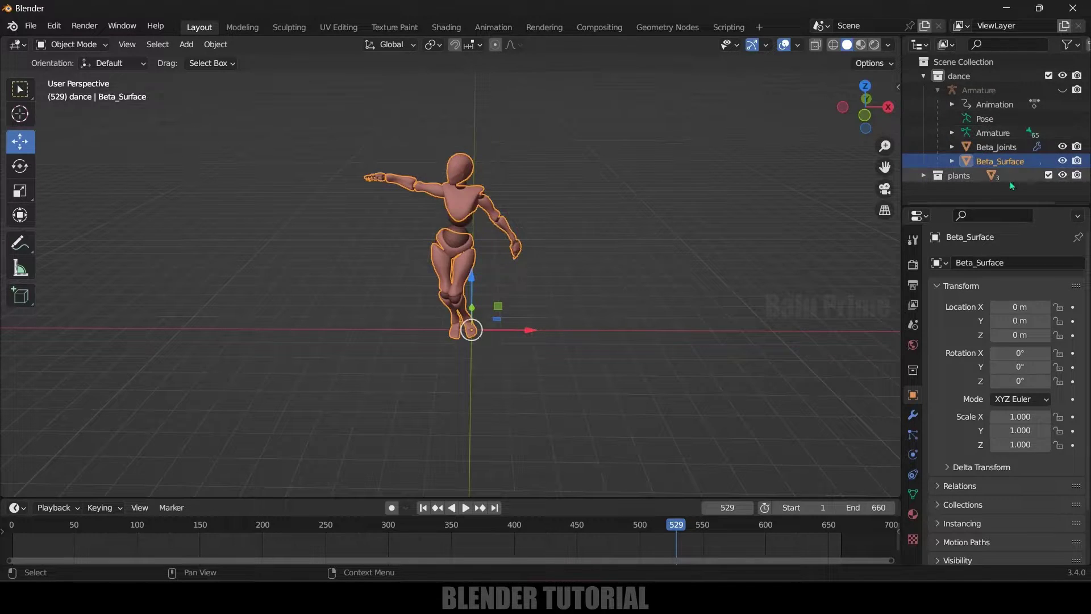
- Toggle Beta_Surface and Beta_Joints visibility to tell the two meshes apart
{"action": "left_click", "coordinate": [1062, 162]}
{"action": "left_click", "coordinate": [1064, 160]}
{"action": "left_click", "coordinate": [1064, 145]}
{"action": "left_click", "coordinate": [1064, 145]}
{"action": "left_click", "coordinate": [1062, 160]}
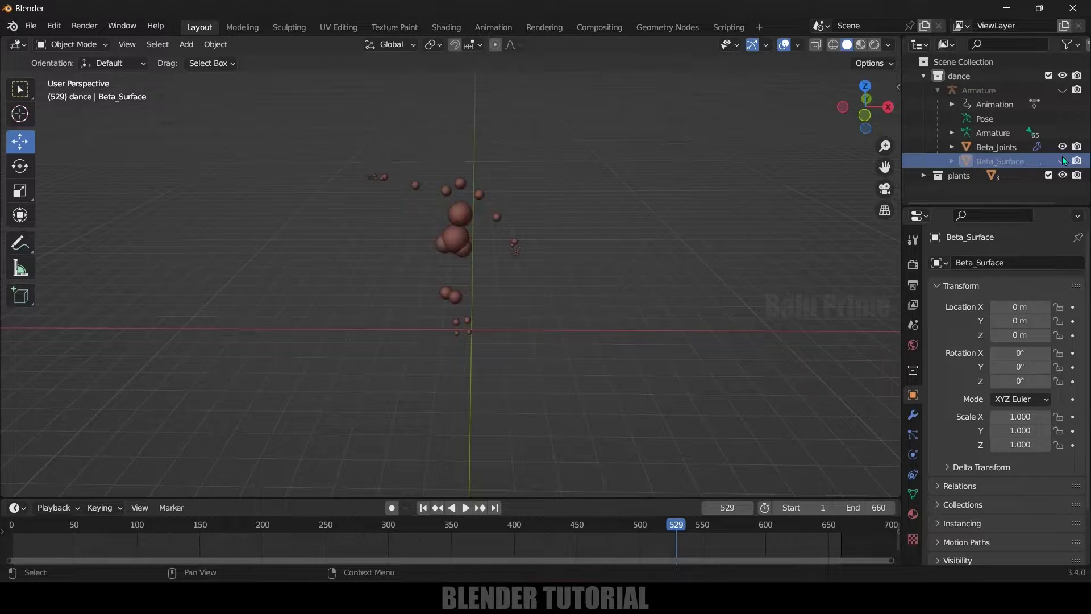
{"action": "left_click", "coordinate": [1062, 161]}
{"action": "left_click", "coordinate": [1062, 146]}
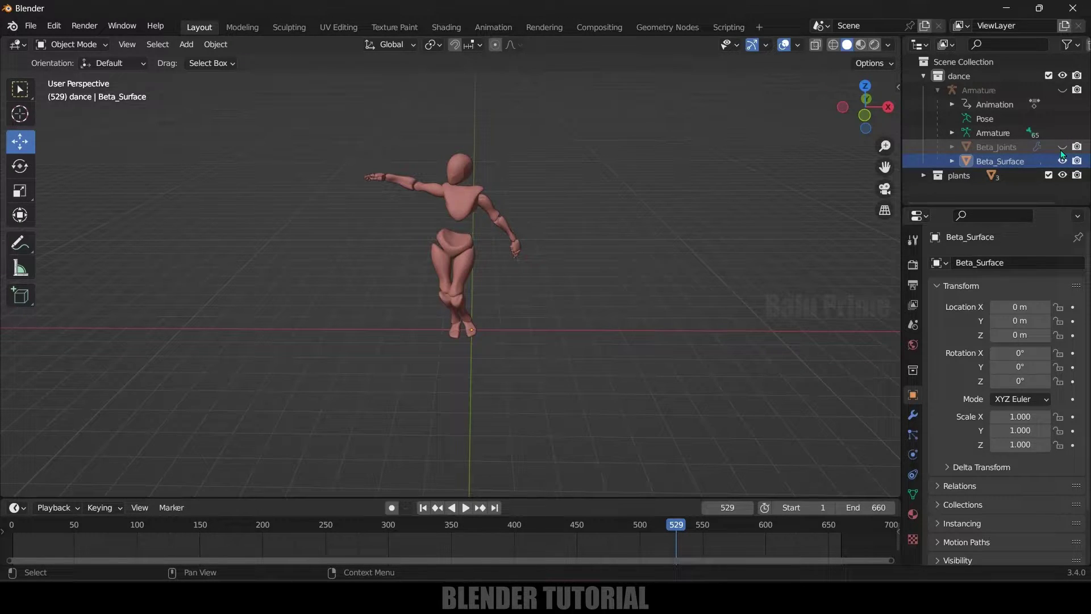
{"action": "left_click", "coordinate": [1062, 146]}
{"action": "left_click", "coordinate": [1062, 161]}
{"action": "left_click", "coordinate": [1061, 160]}
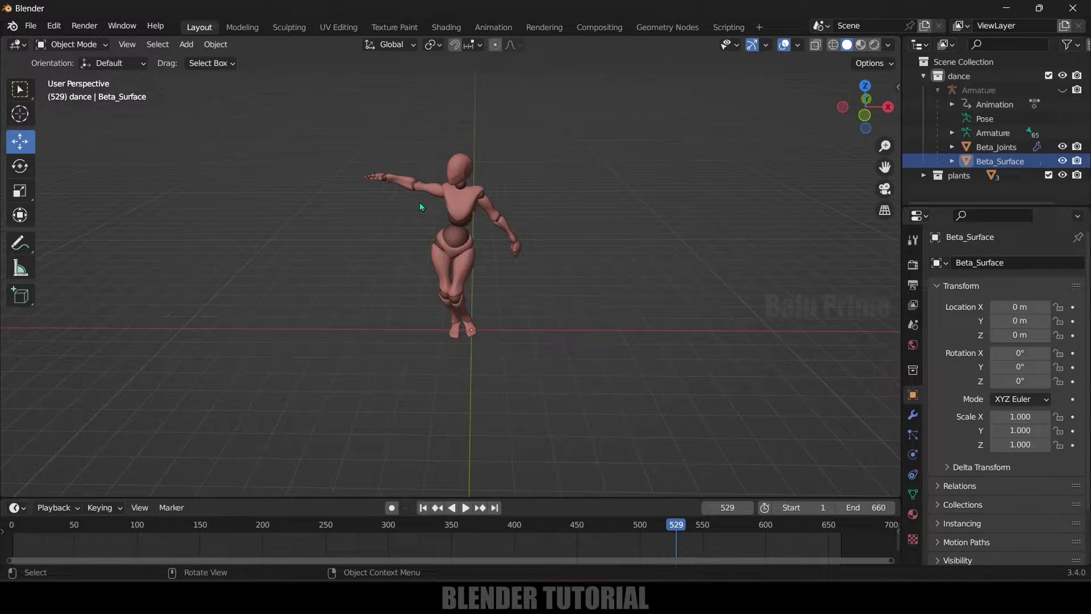
- Delete the Beta_Joints mesh and reselect the Beta_Surface mannequin
{"action": "left_click_drag", "start_coordinate": [291, 118], "coordinate": [615, 367]}
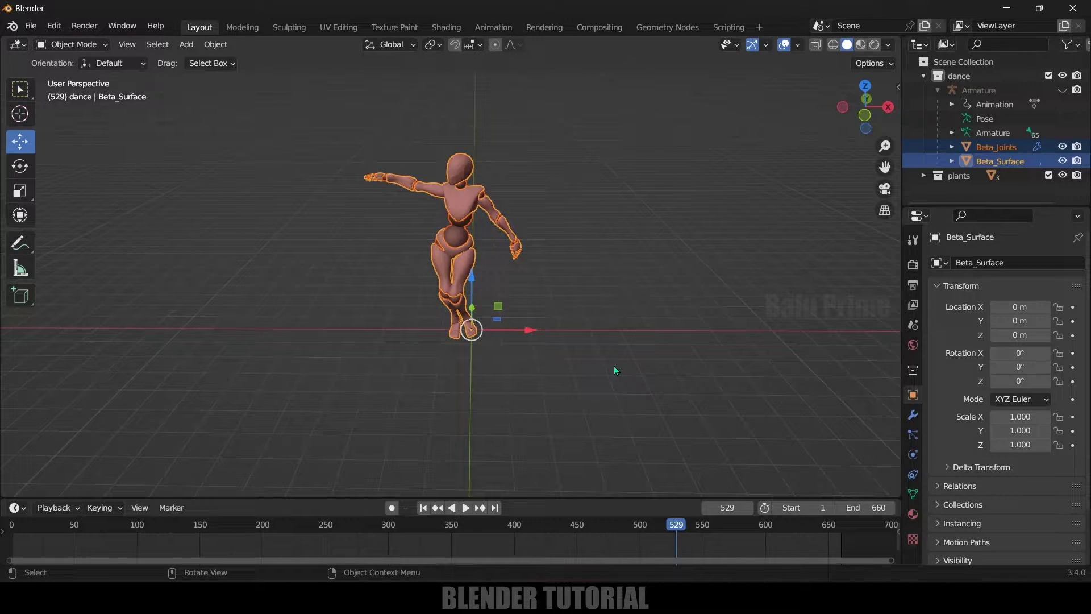
{"action": "key", "text": "Delete"}
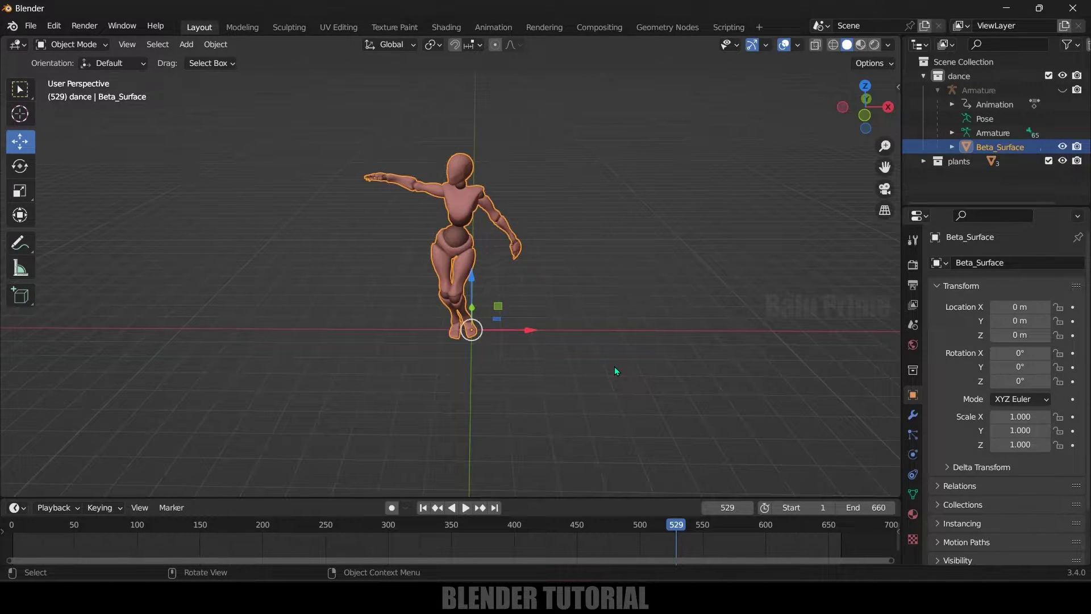
{"action": "left_click", "coordinate": [582, 274]}
{"action": "left_click", "coordinate": [473, 250]}
{"action": "key", "text": "alt+a"}
{"action": "left_click", "coordinate": [507, 213]}
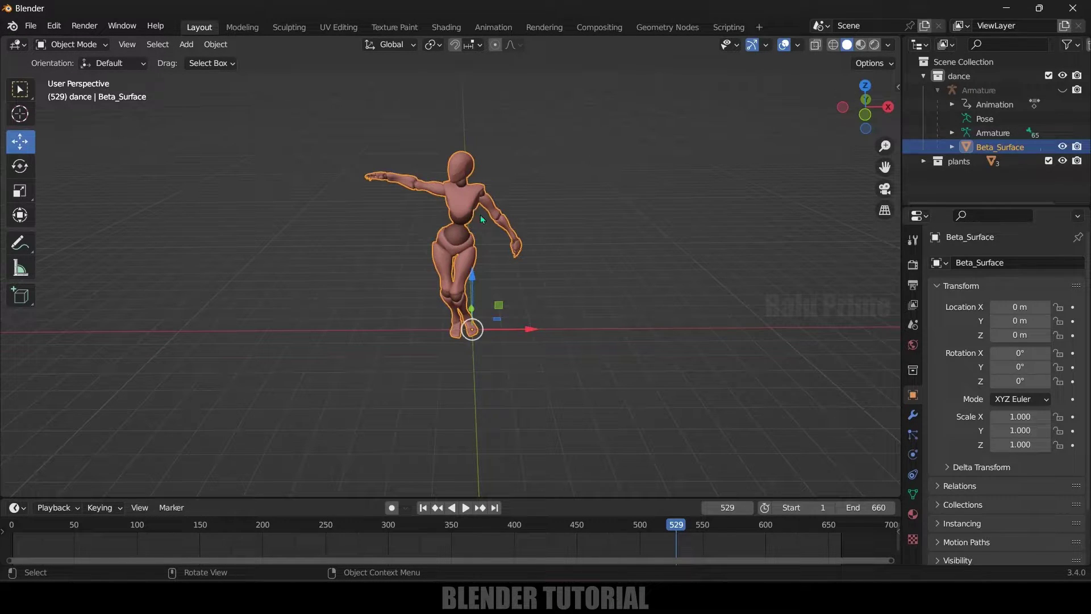
- Add a Hair particle system to Beta_Surface and go to the first frame
{"action": "left_click", "coordinate": [913, 434]}
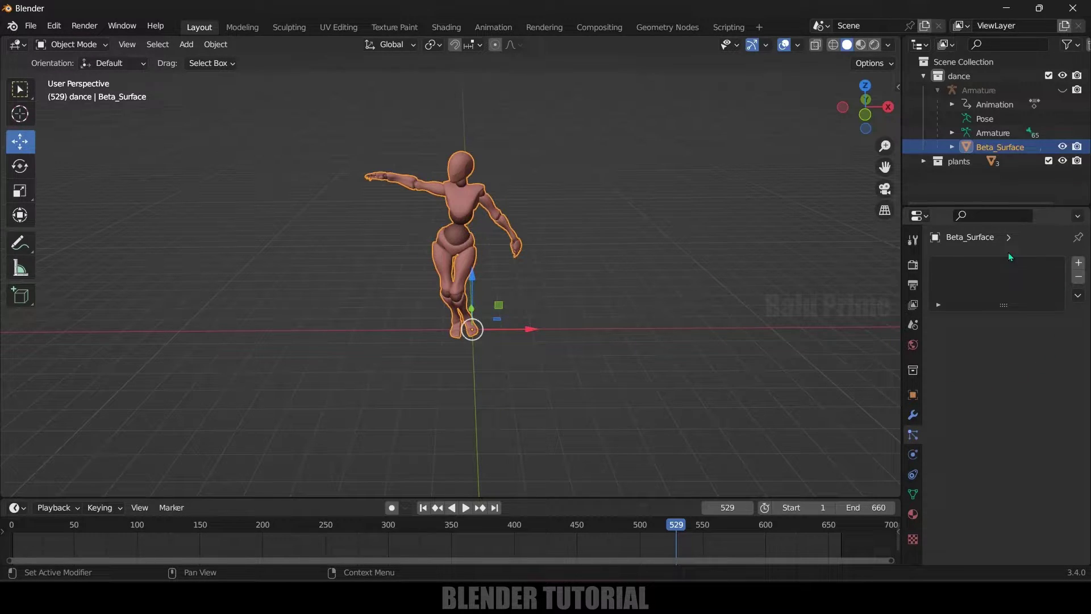
{"action": "left_click", "coordinate": [1078, 262]}
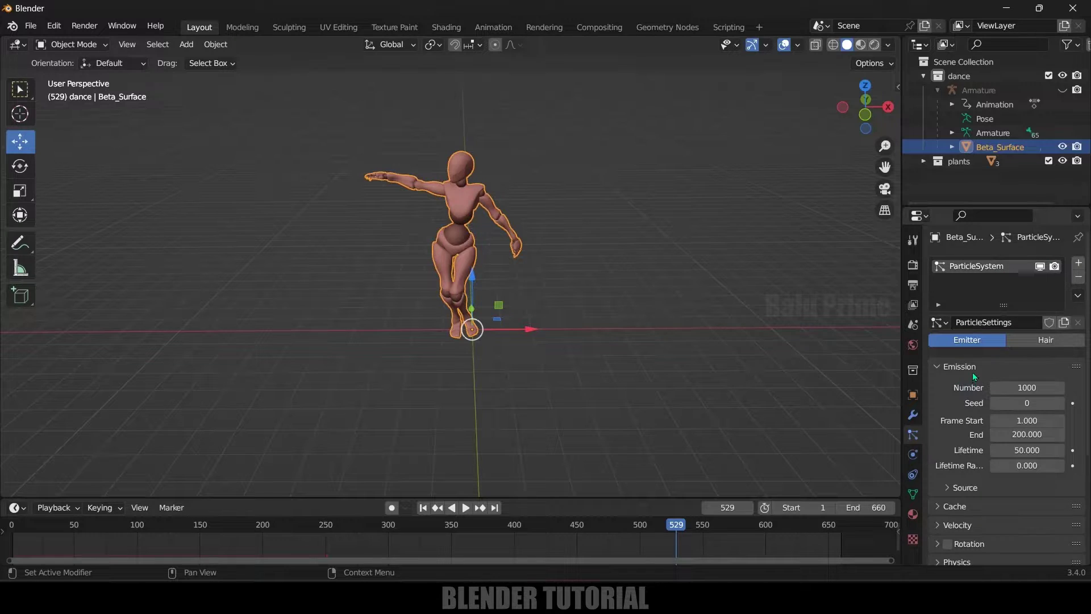
{"action": "left_click", "coordinate": [1034, 342]}
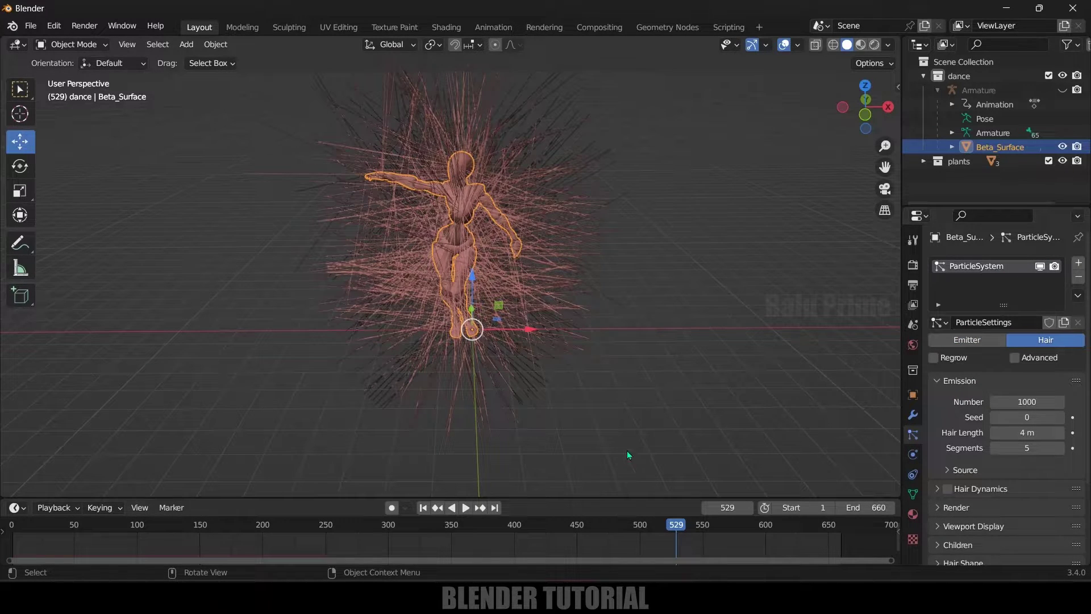
{"action": "left_click", "coordinate": [423, 508]}
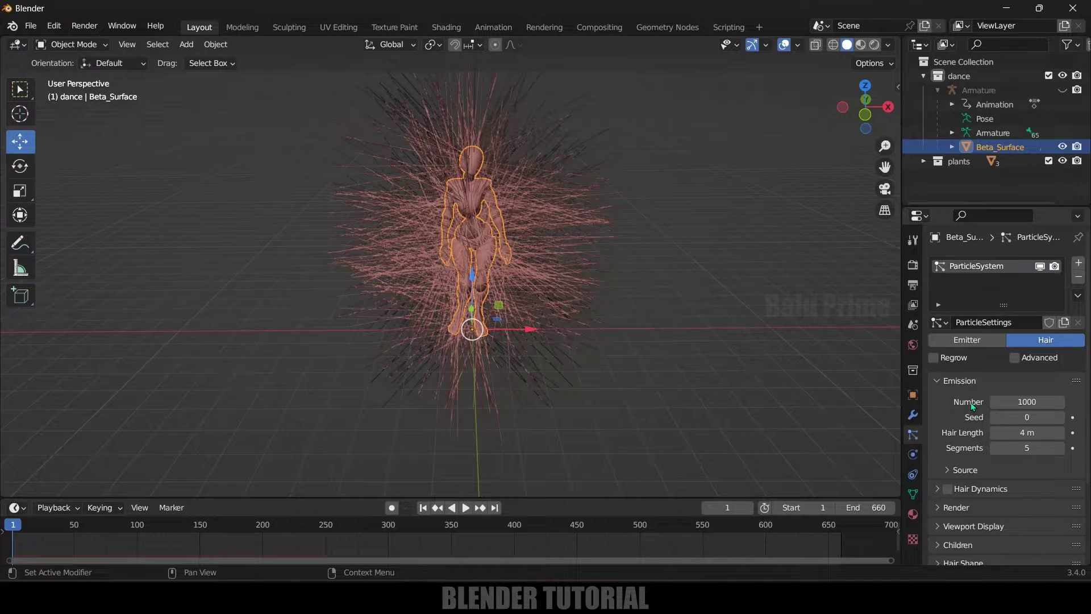
- Set the hair length to 1 m
{"action": "scroll", "coordinate": [973, 403], "scroll_direction": "down", "scroll_amount": 3}
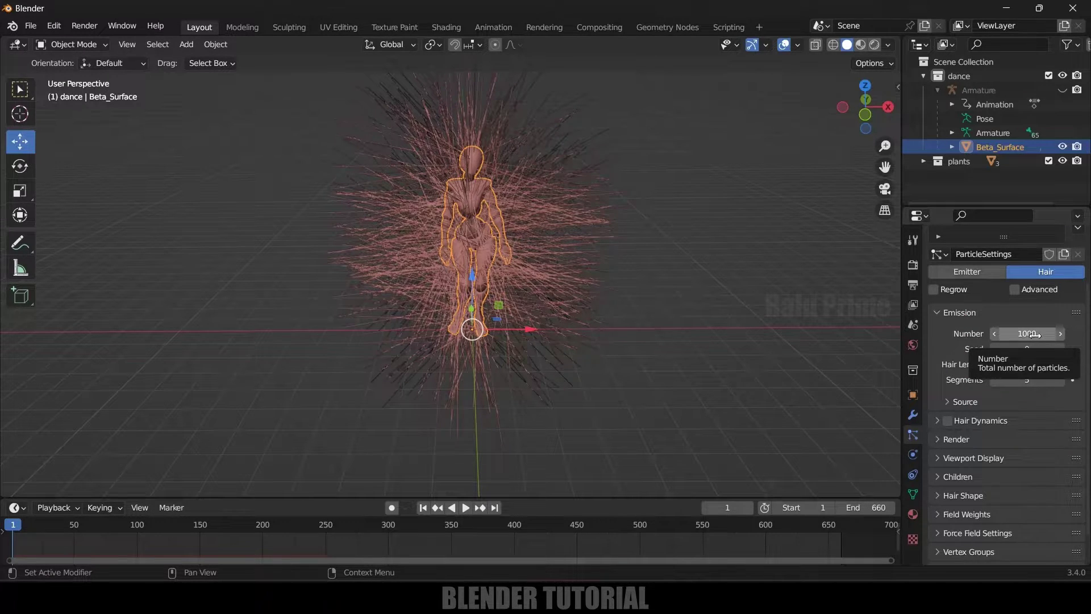
{"action": "left_click_drag", "start_coordinate": [1029, 365], "coordinate": [990, 364]}
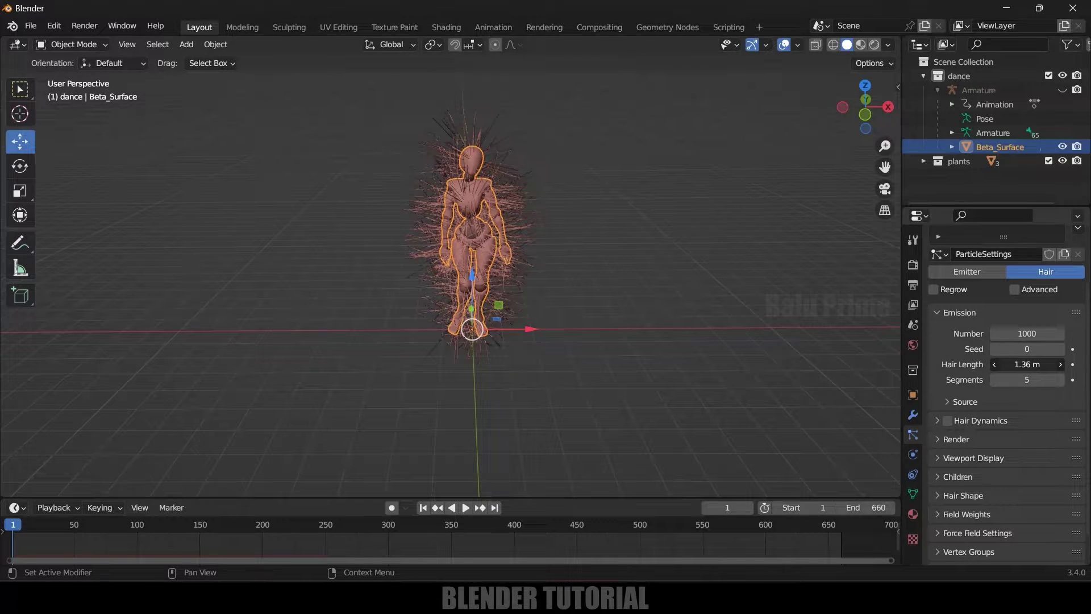
{"action": "left_click", "coordinate": [1028, 364]}
{"action": "type", "text": "1"}
{"action": "key", "text": "Return"}
- Expand the particle Render panel and open the Render As options
{"action": "scroll", "coordinate": [956, 378], "scroll_direction": "down", "scroll_amount": 2}
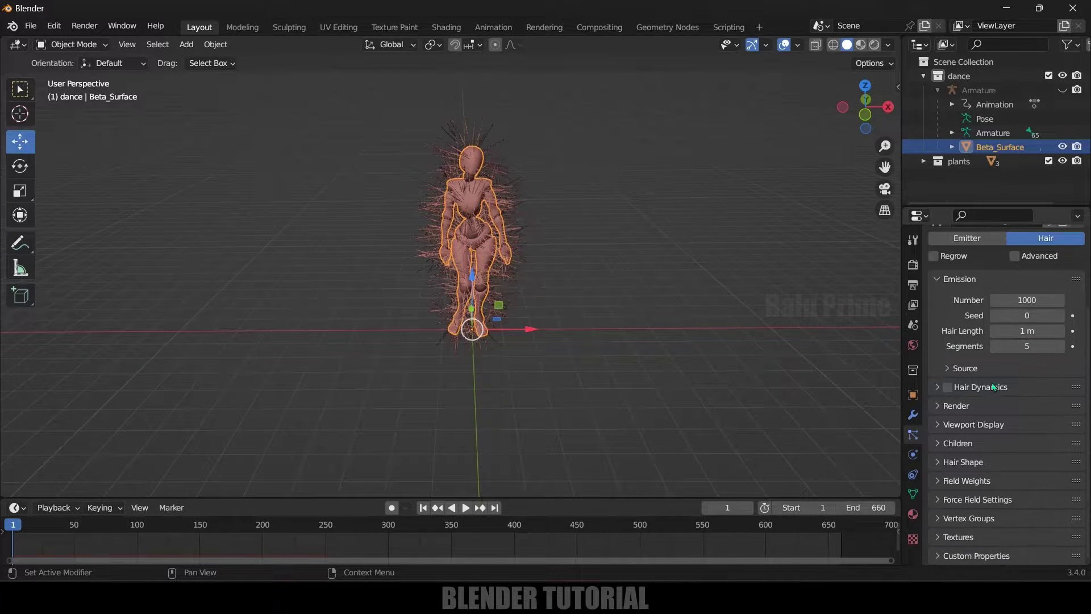
{"action": "left_click", "coordinate": [939, 406]}
{"action": "scroll", "coordinate": [941, 412], "scroll_direction": "down", "scroll_amount": 4}
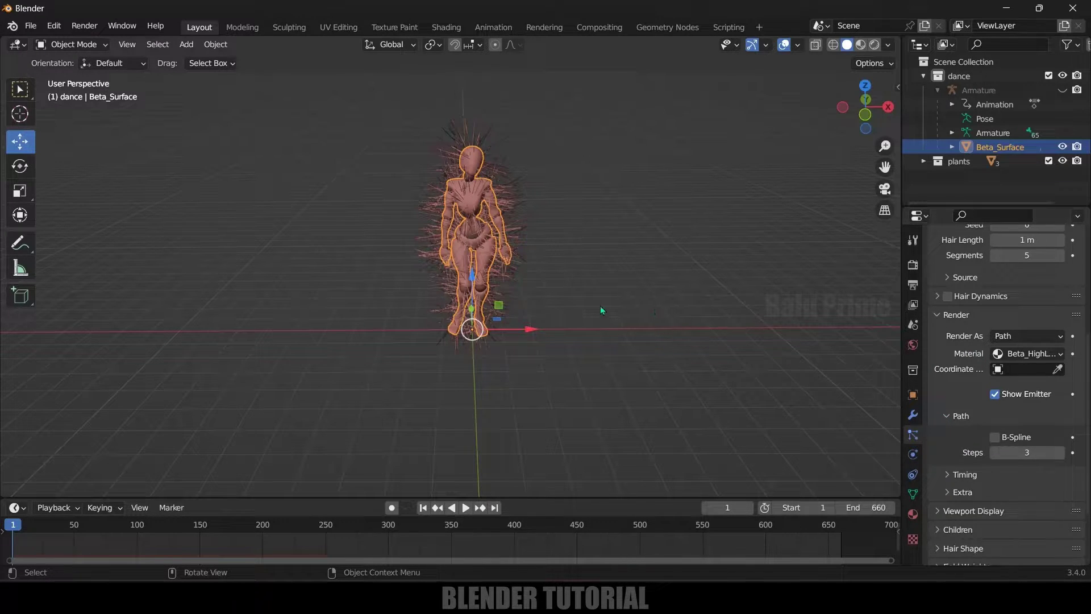
{"action": "scroll", "coordinate": [530, 192], "scroll_direction": "down", "scroll_amount": 4}
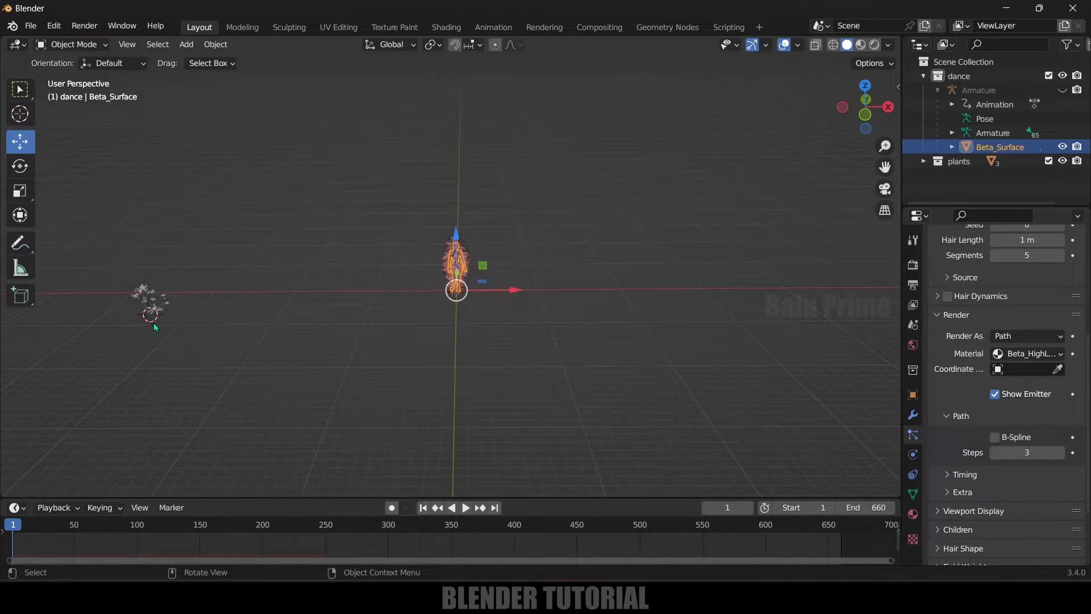
{"action": "scroll", "coordinate": [493, 303], "scroll_direction": "up", "scroll_amount": 6}
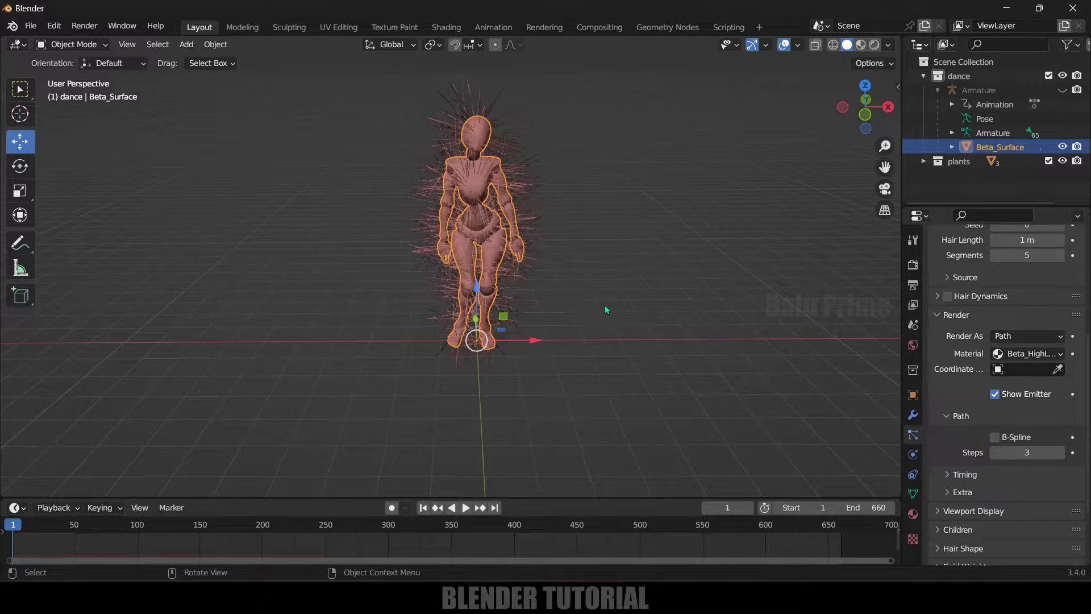
{"action": "left_click", "coordinate": [1028, 336]}
- Render the particles as a Collection using the plants collection
{"action": "left_click", "coordinate": [986, 399]}
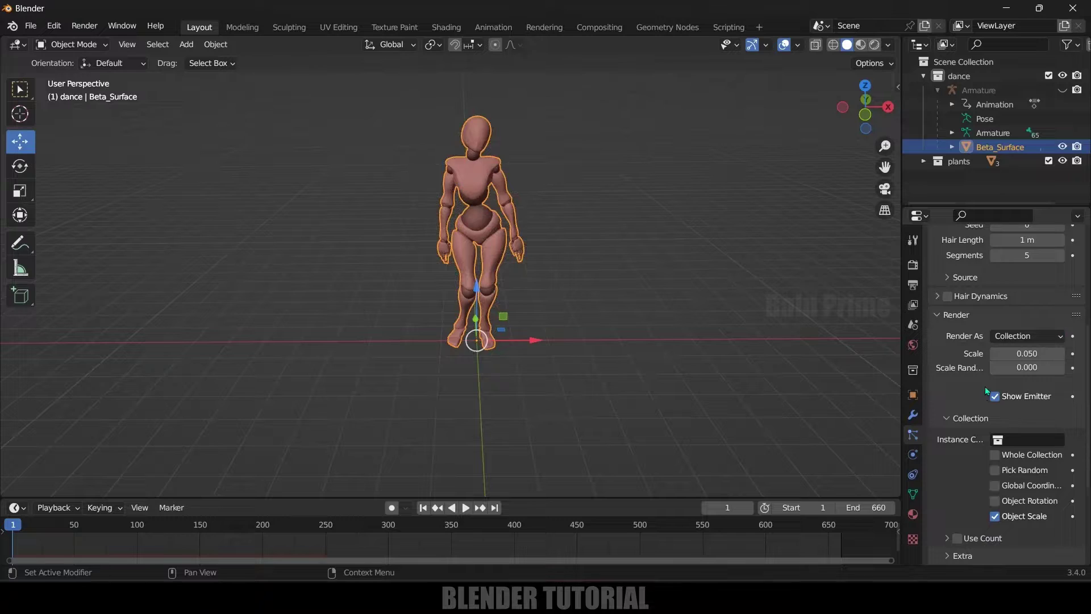
{"action": "scroll", "coordinate": [972, 376], "scroll_direction": "down", "scroll_amount": 3}
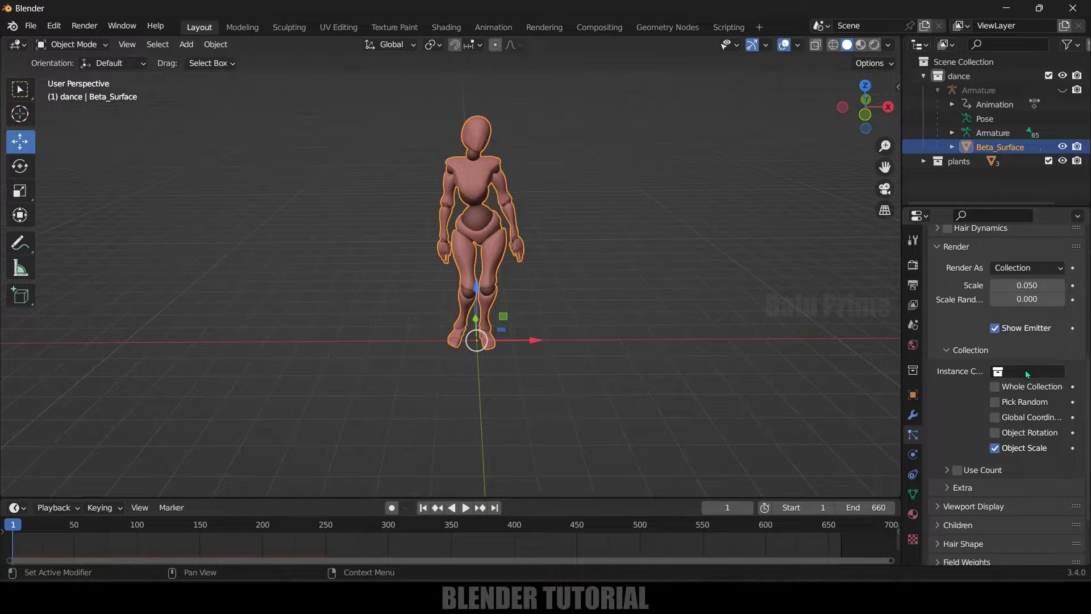
{"action": "left_click", "coordinate": [1024, 371]}
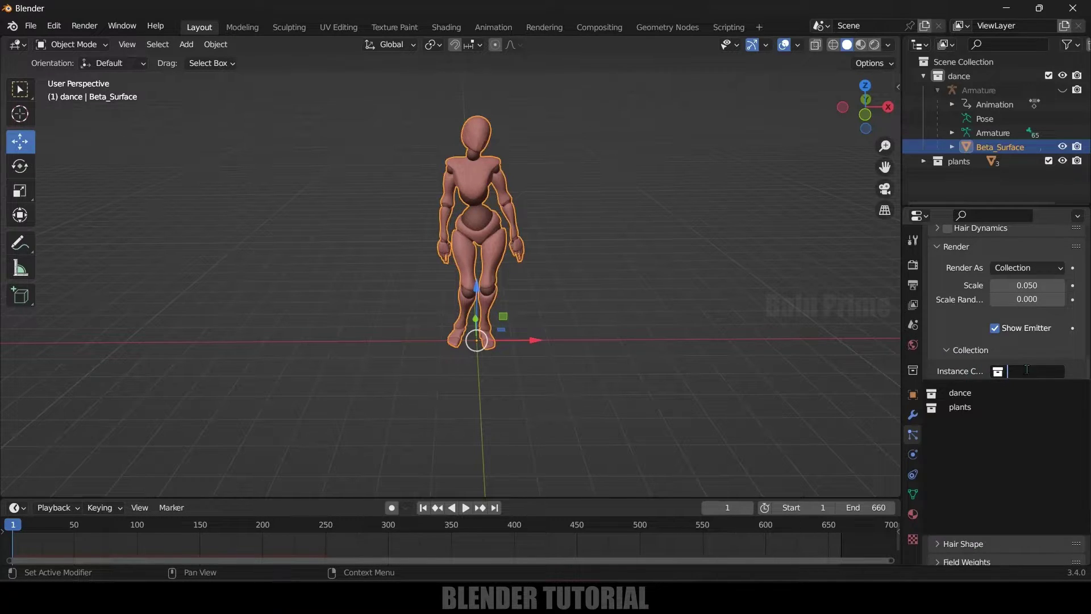
{"action": "left_click", "coordinate": [966, 407]}
- Set the flower particle scale to 0.25
{"action": "scroll", "coordinate": [697, 383], "scroll_direction": "up", "scroll_amount": 8}
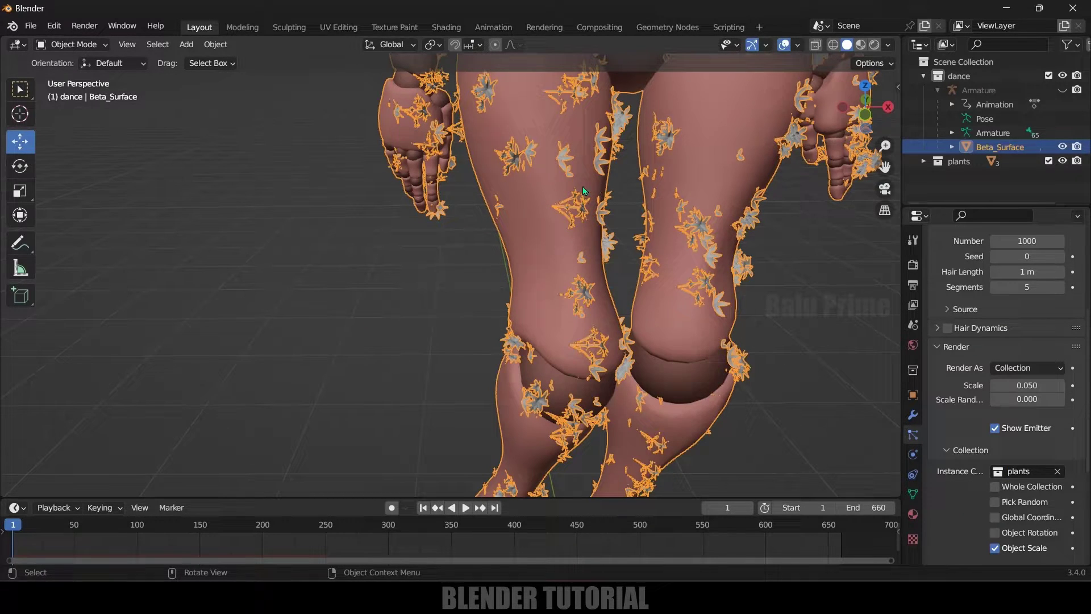
{"action": "scroll", "coordinate": [546, 181], "scroll_direction": "down", "scroll_amount": 8}
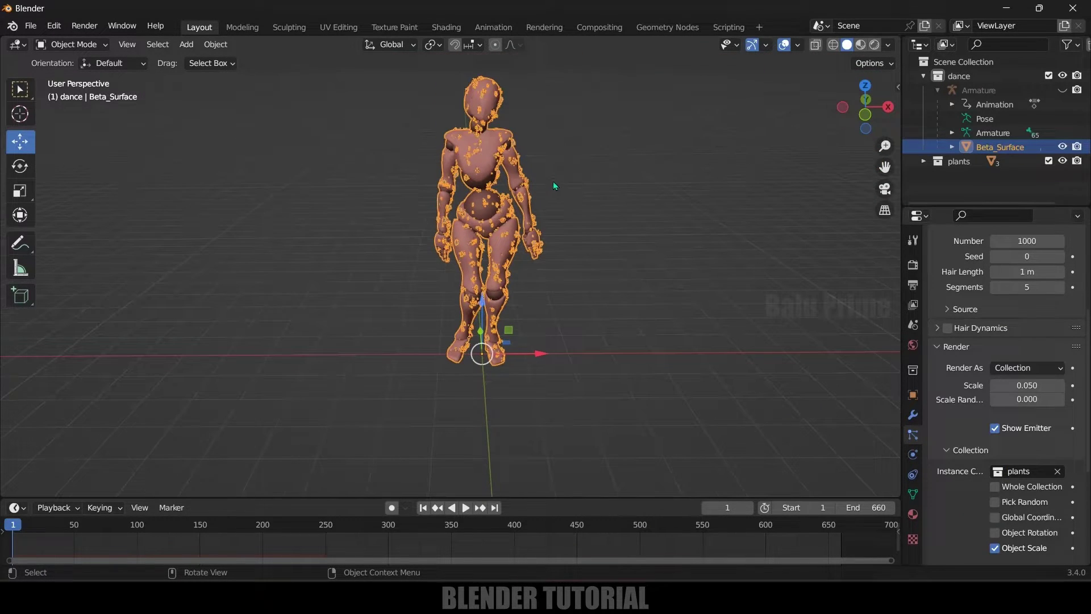
{"action": "left_click_drag", "start_coordinate": [1020, 386], "coordinate": [1025, 386]}
{"action": "left_click", "coordinate": [1025, 387]}
{"action": "type", "text": "0.25"}
{"action": "key", "text": "Return"}
{"action": "middle_click_drag", "start_coordinate": [683, 301], "coordinate": [691, 279]}
{"action": "left_click", "coordinate": [691, 278]}
{"action": "scroll", "coordinate": [748, 229], "scroll_direction": "up", "scroll_amount": 2}
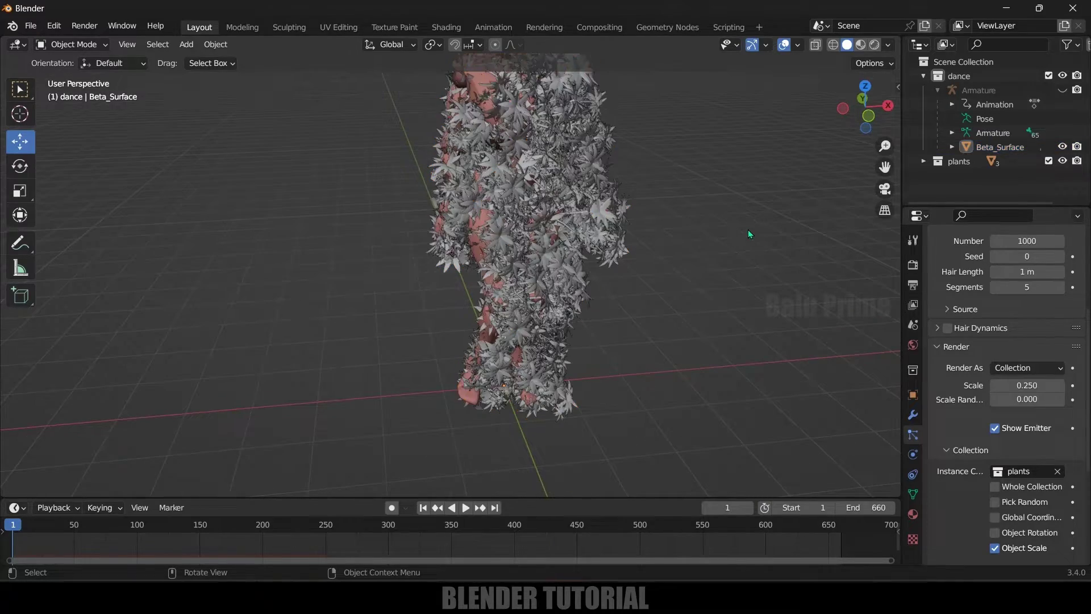
{"action": "left_click", "coordinate": [601, 277]}
- Set scale randomness to 0.5 and play the dance animation
{"action": "left_click_drag", "start_coordinate": [1021, 404], "coordinate": [1070, 403]}
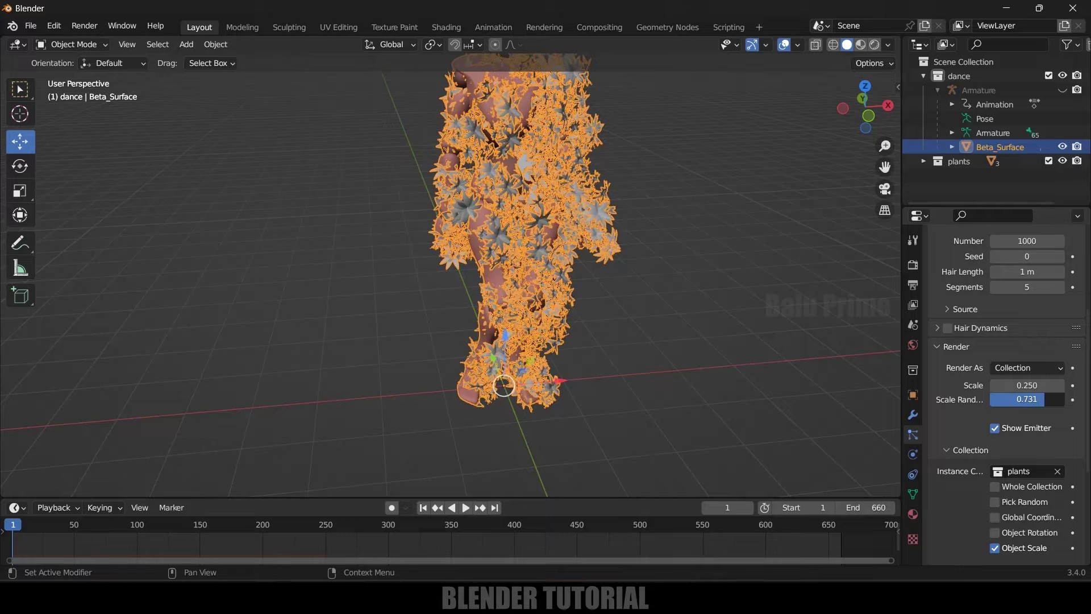
{"action": "left_click", "coordinate": [767, 320]}
{"action": "left_click", "coordinate": [1026, 404]}
{"action": "type", "text": "0.5"}
{"action": "key", "text": "Return"}
{"action": "left_click", "coordinate": [467, 510]}
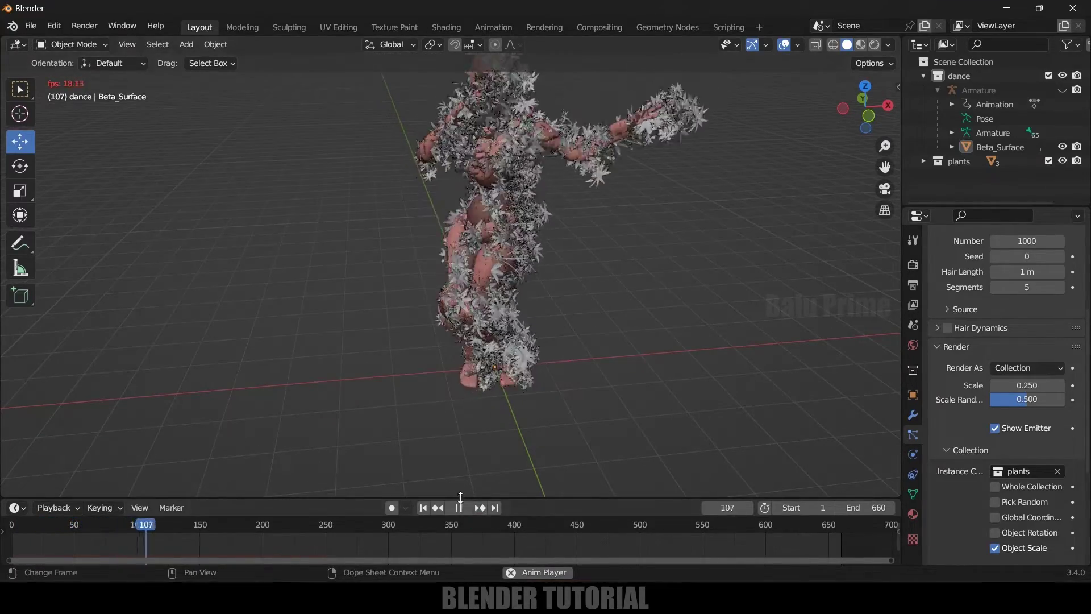
- Stop playback, rewind to frame 1 and enable Advanced particle settings
{"action": "left_click", "coordinate": [459, 507]}
{"action": "left_click", "coordinate": [529, 241]}
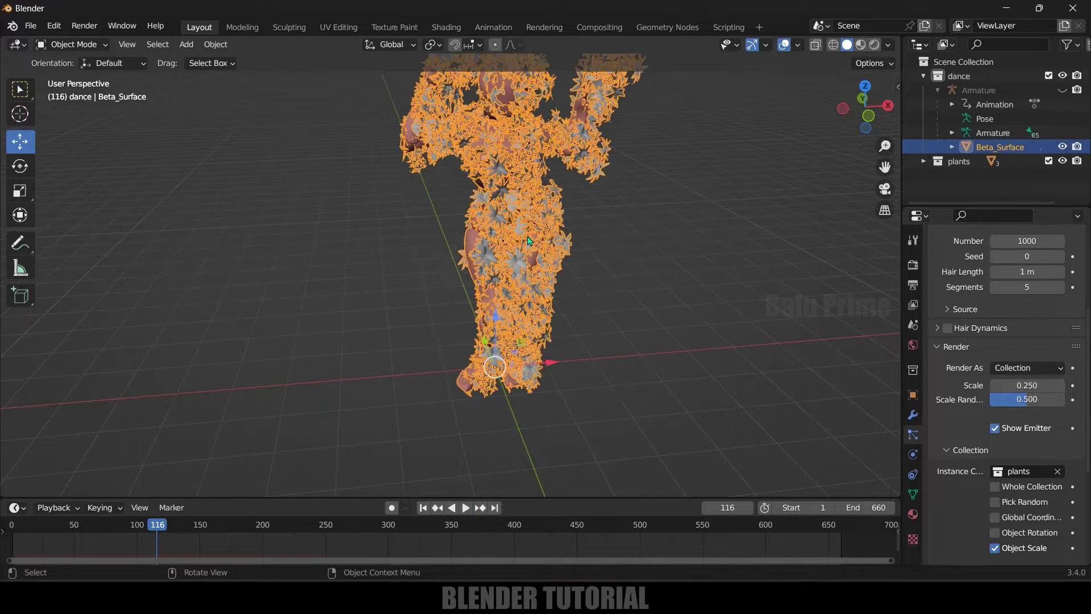
{"action": "left_click", "coordinate": [423, 507]}
{"action": "scroll", "coordinate": [980, 324], "scroll_direction": "up", "scroll_amount": 6}
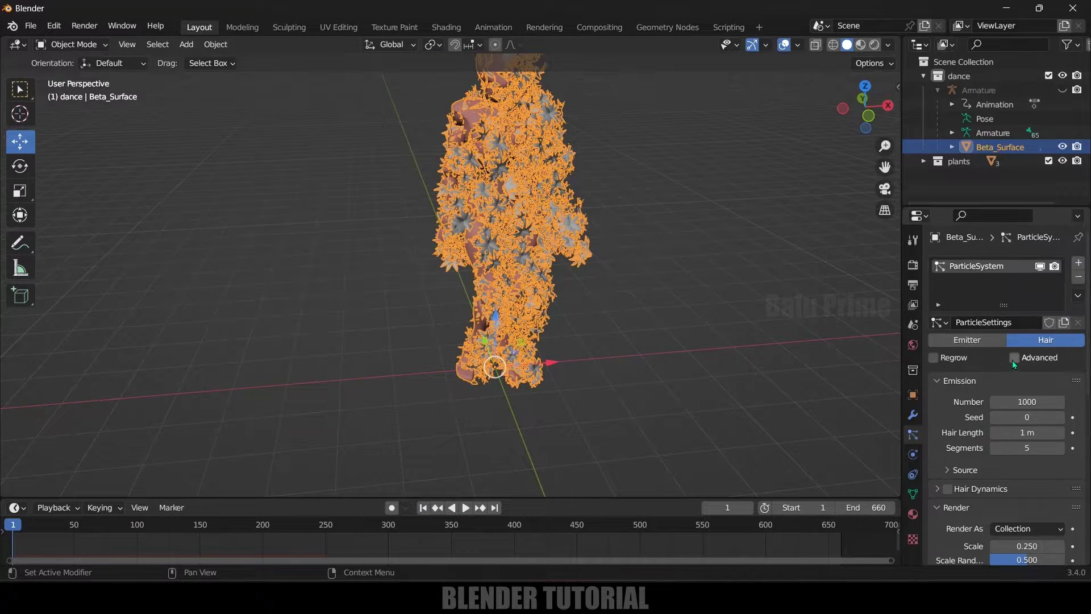
{"action": "left_click", "coordinate": [1014, 358]}
{"action": "scroll", "coordinate": [953, 426], "scroll_direction": "down", "scroll_amount": 3}
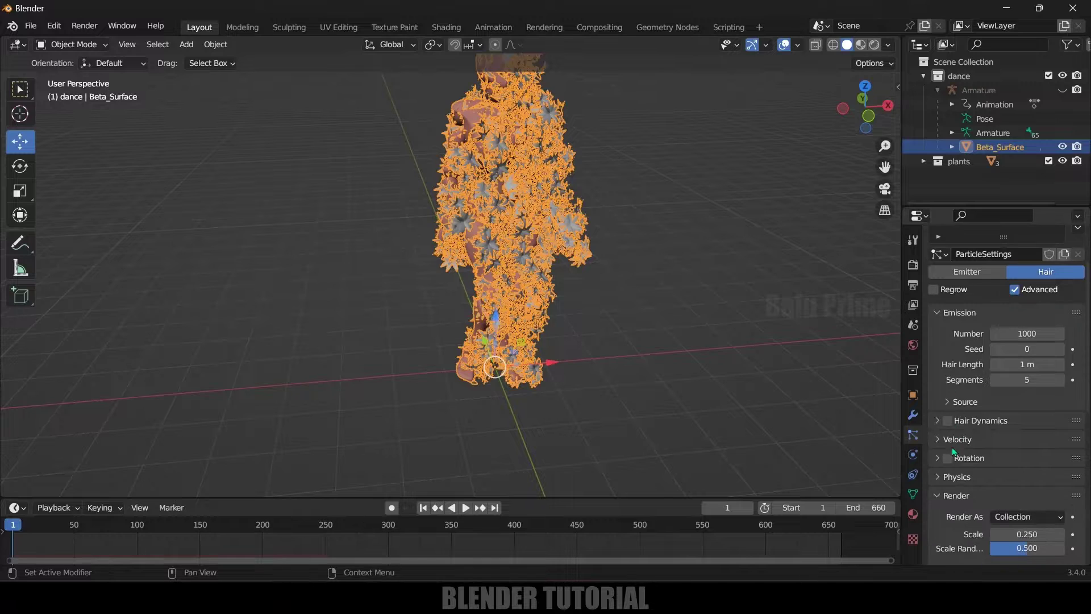
{"action": "scroll", "coordinate": [960, 443], "scroll_direction": "up", "scroll_amount": 3}
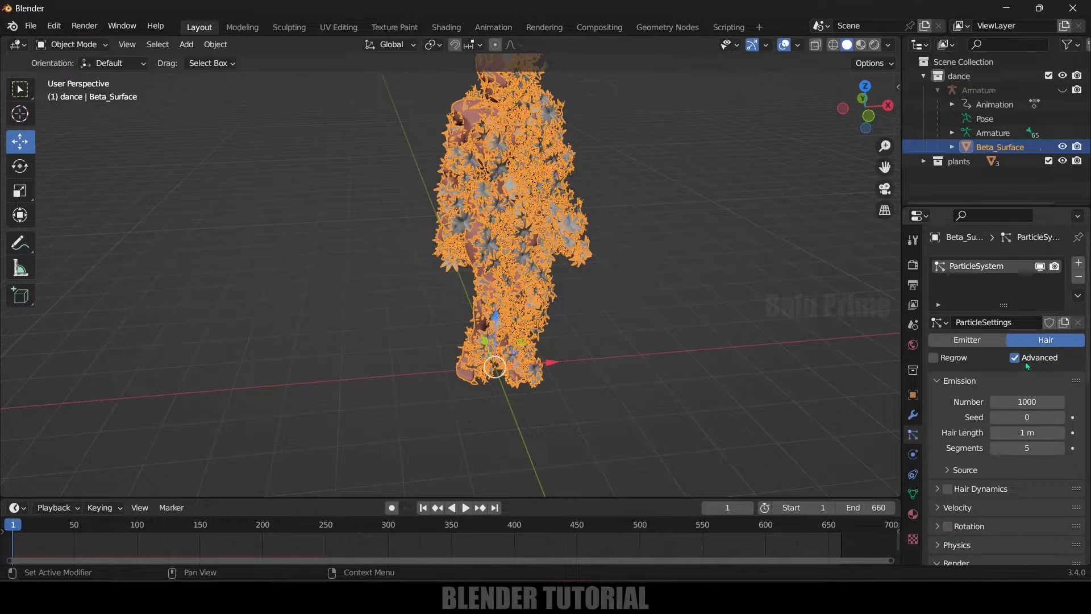
{"action": "left_click", "coordinate": [1015, 358]}
{"action": "scroll", "coordinate": [983, 421], "scroll_direction": "down", "scroll_amount": 3}
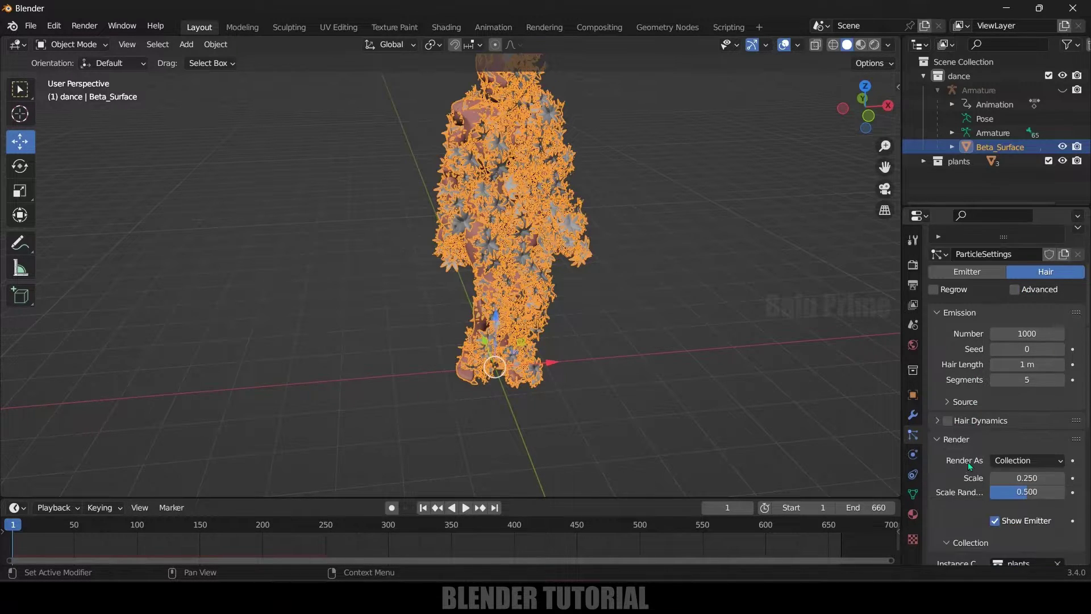
{"action": "scroll", "coordinate": [980, 459], "scroll_direction": "up", "scroll_amount": 3}
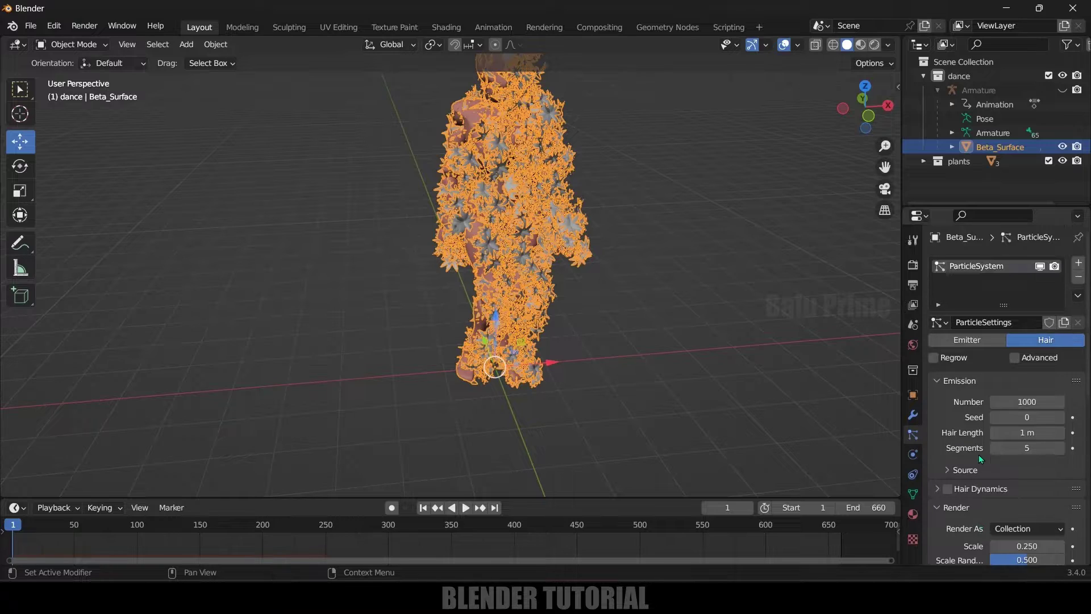
{"action": "left_click", "coordinate": [1015, 357]}
{"action": "scroll", "coordinate": [1015, 357], "scroll_direction": "down", "scroll_amount": 3}
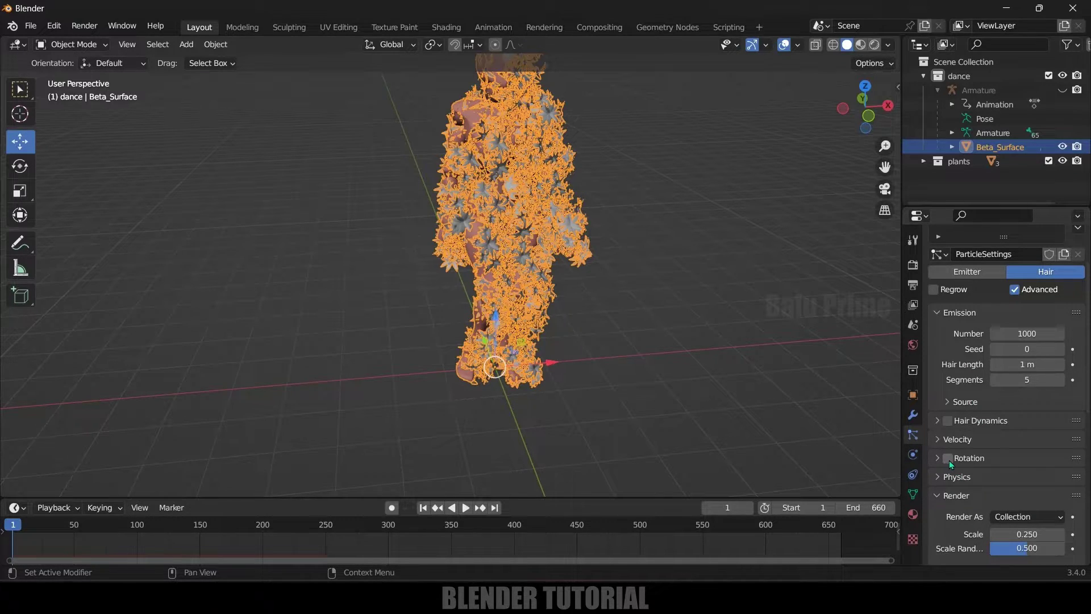
- Enable particle Rotation with the Orientation Axis set to Normal
{"action": "left_click", "coordinate": [947, 458]}
{"action": "left_click", "coordinate": [938, 459]}
{"action": "scroll", "coordinate": [990, 424], "scroll_direction": "down", "scroll_amount": 4}
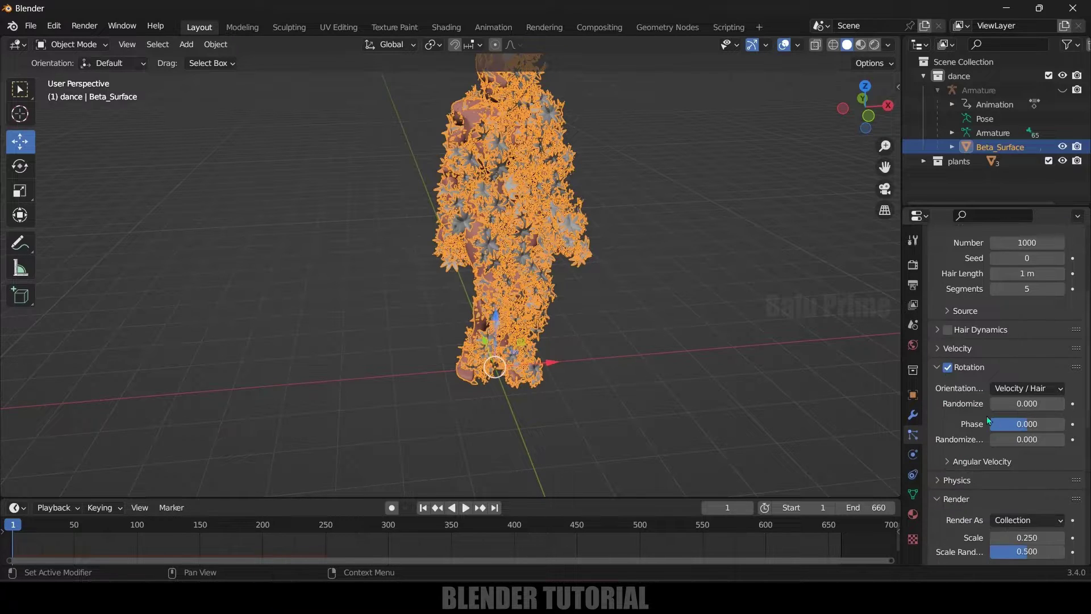
{"action": "left_click", "coordinate": [1023, 389]}
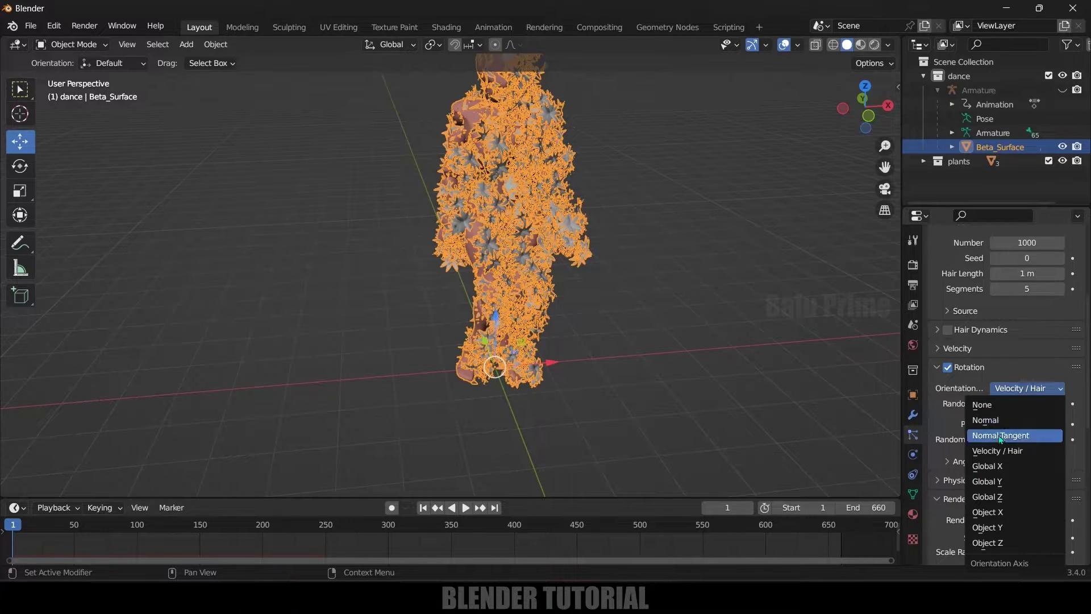
{"action": "left_click", "coordinate": [991, 420]}
- Play the dance briefly to check the flowers follow the surface
{"action": "middle_click_drag", "start_coordinate": [683, 320], "coordinate": [737, 321]}
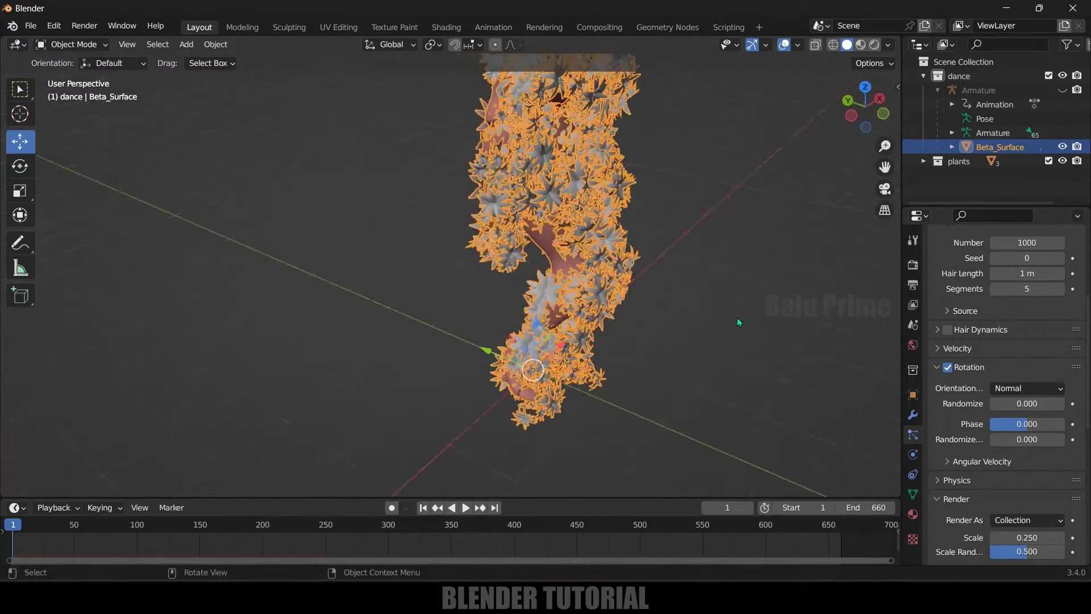
{"action": "left_click", "coordinate": [723, 319]}
{"action": "key", "text": "space"}
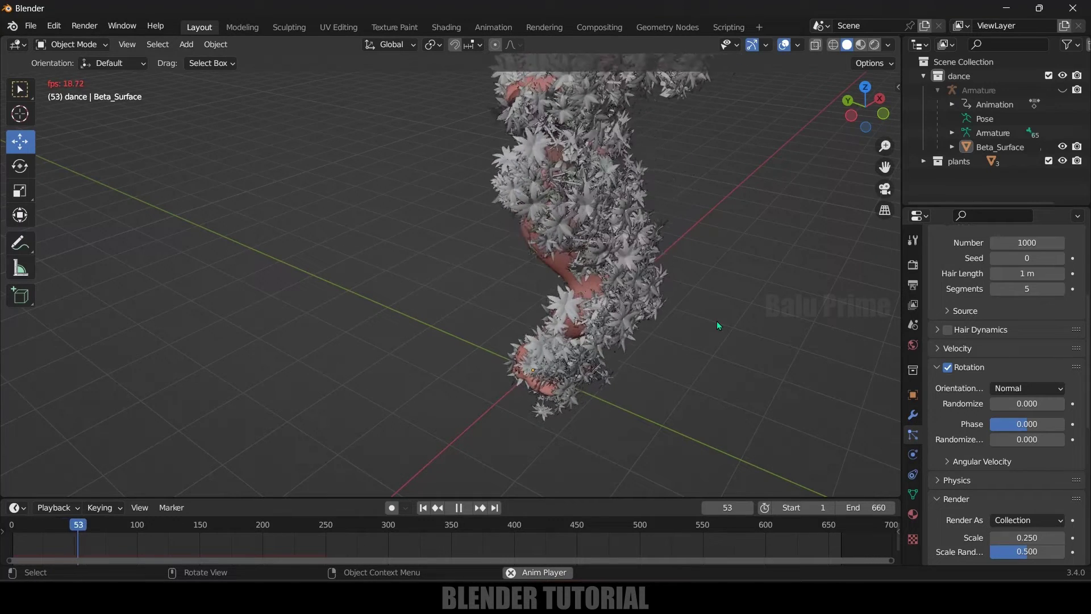
{"action": "key", "text": "space"}
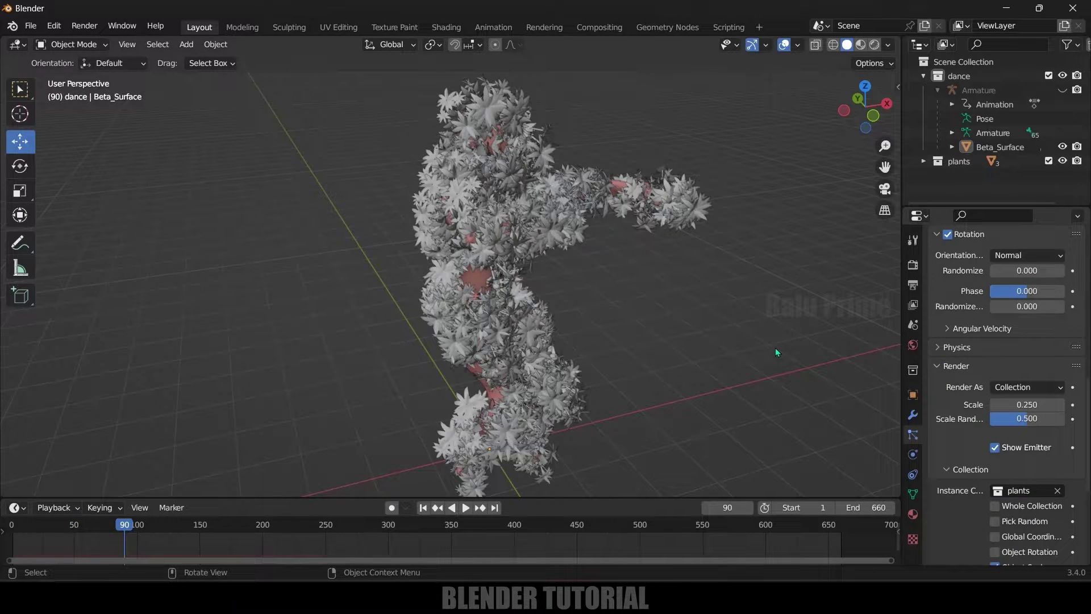
{"action": "scroll", "coordinate": [999, 340], "scroll_direction": "up", "scroll_amount": 10}
- Enable Hair Dynamics and expand its Cache settings
{"action": "scroll", "coordinate": [998, 340], "scroll_direction": "up", "scroll_amount": 2}
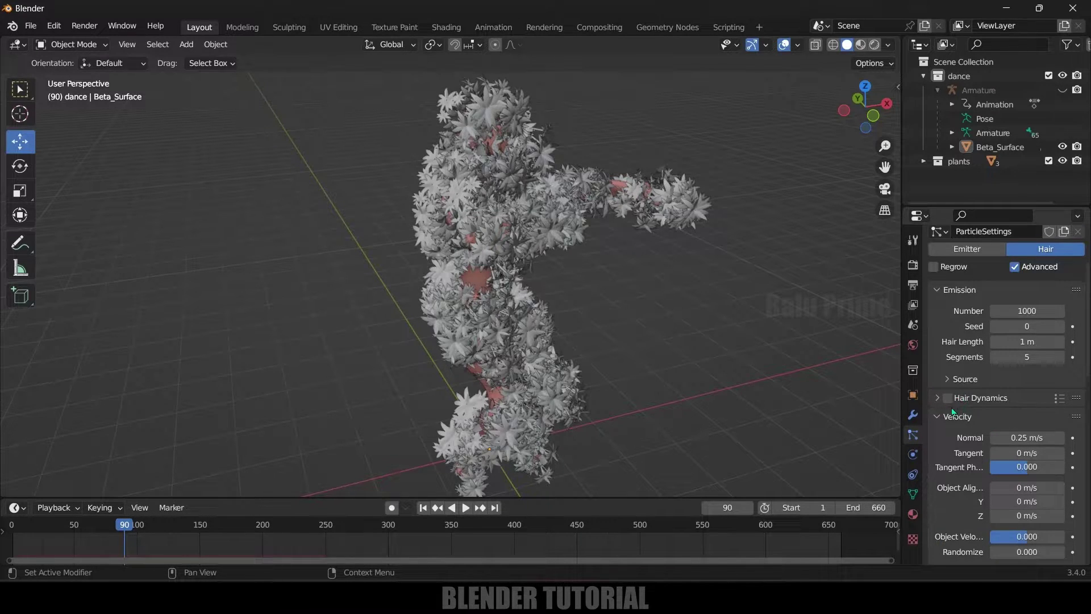
{"action": "left_click", "coordinate": [948, 398]}
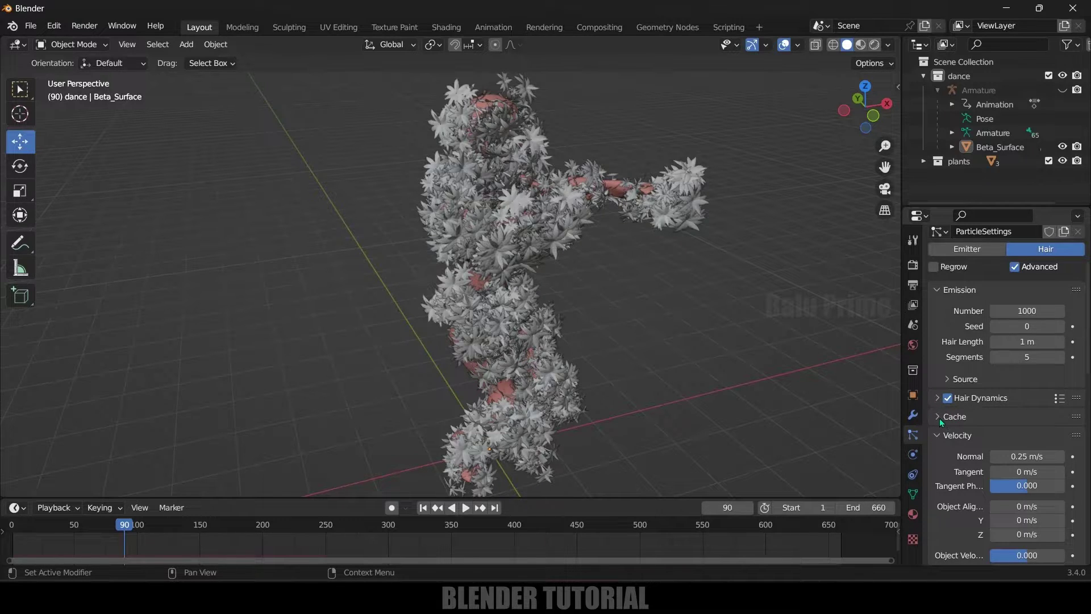
{"action": "left_click", "coordinate": [938, 417]}
- Set the cache End frame to 660 and return to frame 1
{"action": "scroll", "coordinate": [942, 424], "scroll_direction": "down", "scroll_amount": 6}
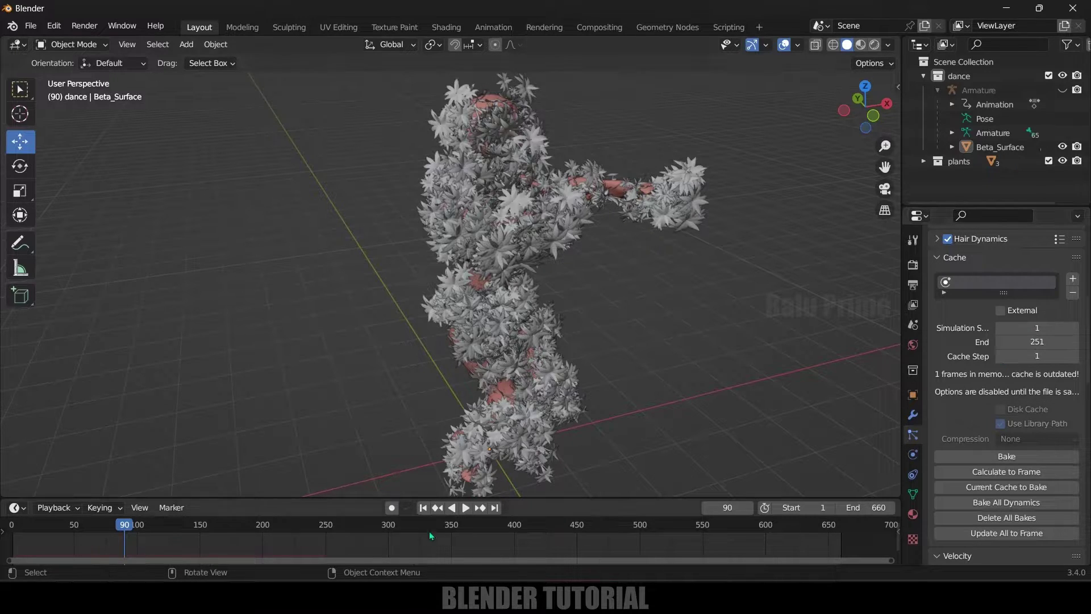
{"action": "left_click", "coordinate": [1046, 340]}
{"action": "type", "text": "660"}
{"action": "key", "text": "Return"}
{"action": "scroll", "coordinate": [997, 325], "scroll_direction": "up", "scroll_amount": 1}
{"action": "key", "text": "shift+Left"}
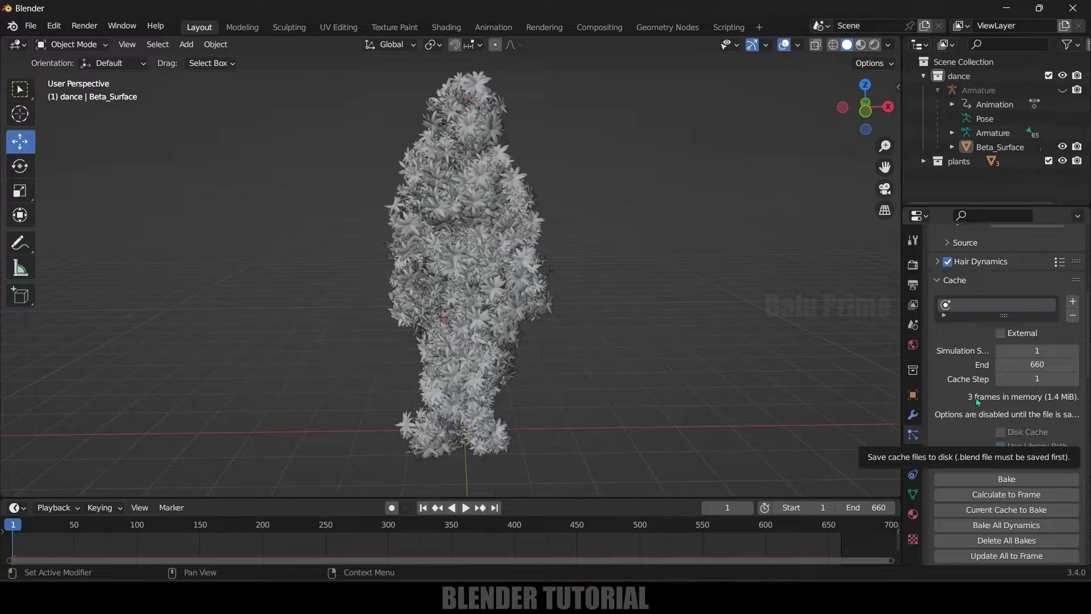
- Save the project as dance.blend and switch the hair cache to Disk Cache
{"action": "left_click", "coordinate": [31, 26]}
{"action": "left_click", "coordinate": [61, 133]}
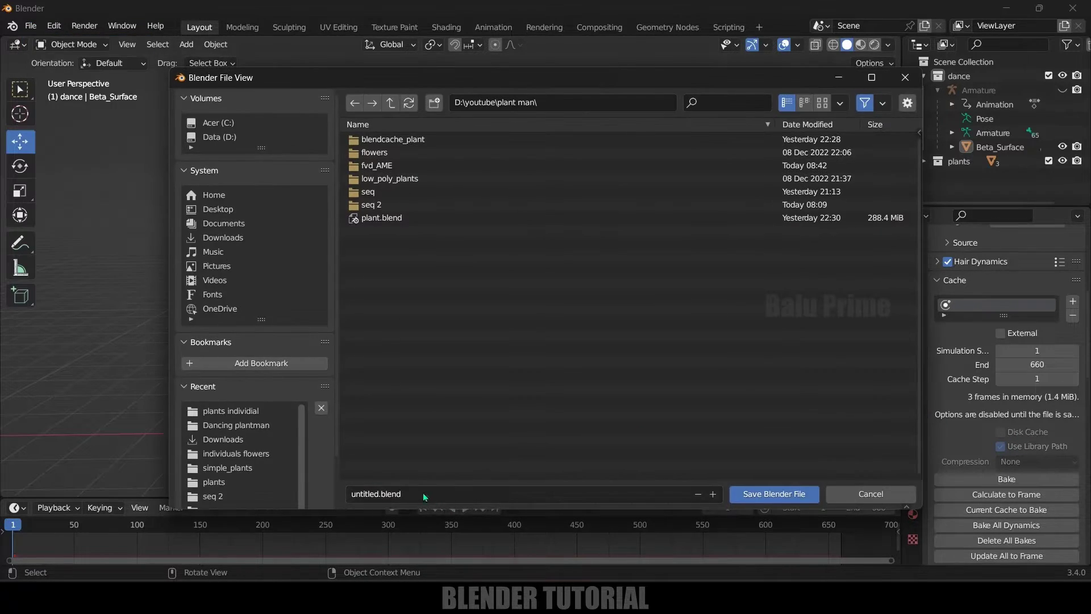
{"action": "type", "text": "dance"}
{"action": "key", "text": "Return"}
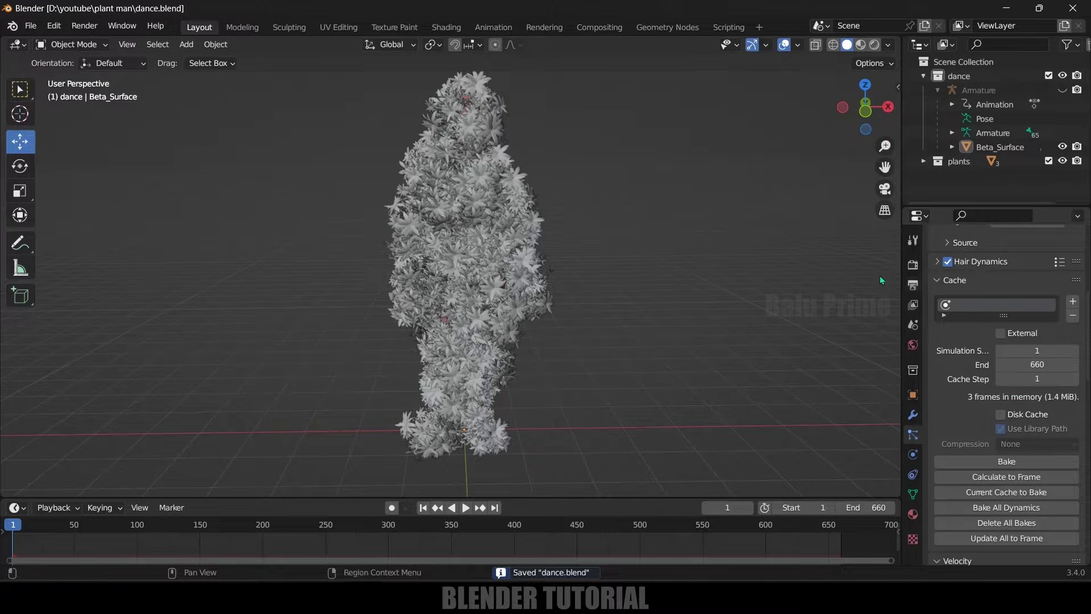
{"action": "left_click", "coordinate": [1001, 414]}
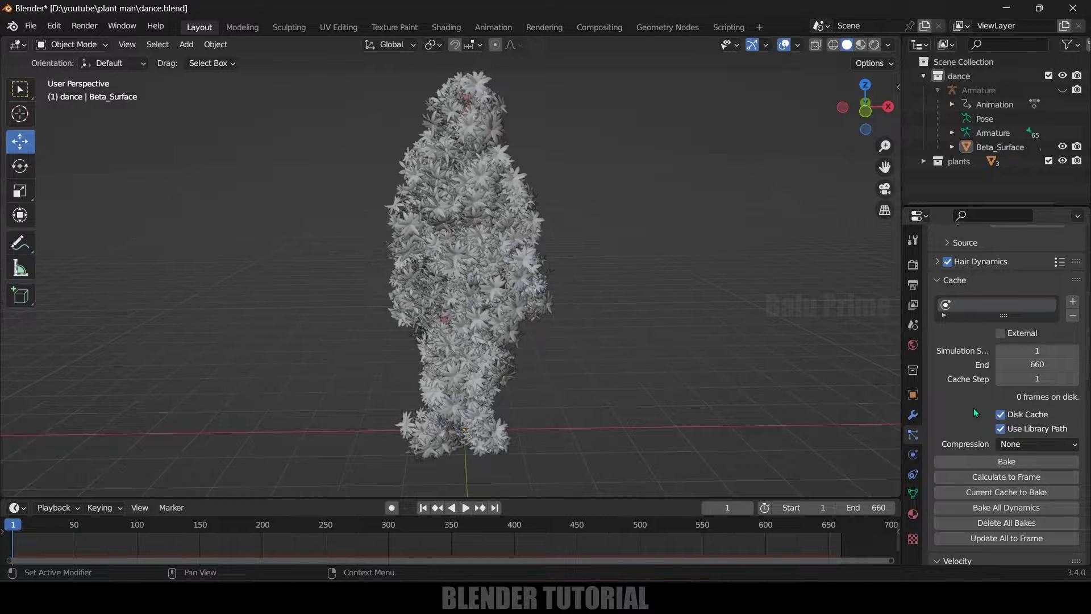
{"action": "scroll", "coordinate": [973, 408], "scroll_direction": "up", "scroll_amount": 6}
- Uncheck Show Emitter so only flower instances form the figure, then return to Cache
{"action": "middle_click_drag", "start_coordinate": [584, 186], "coordinate": [656, 263]}
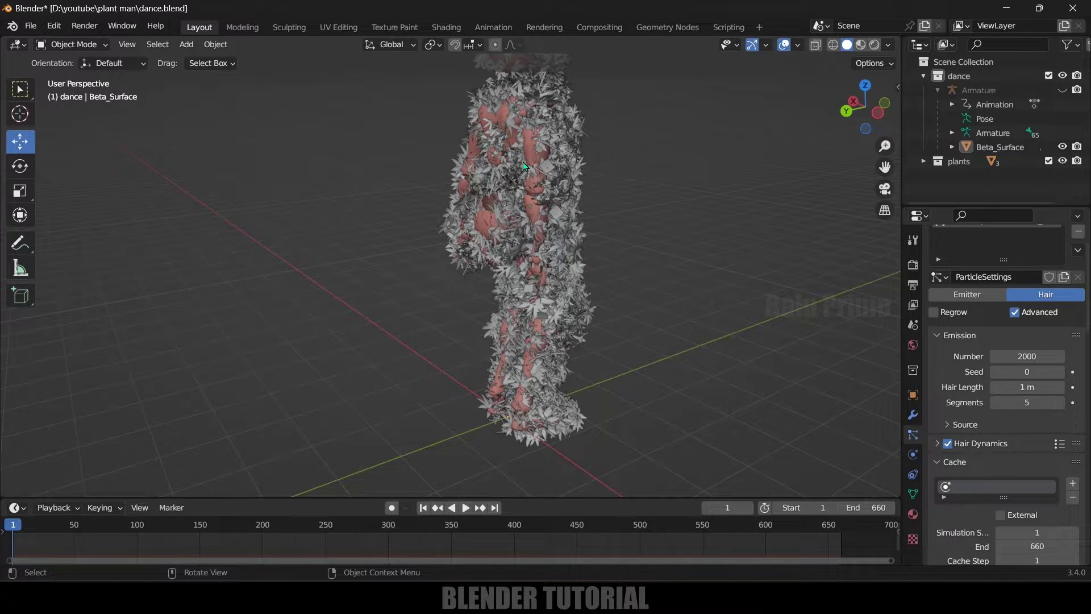
{"action": "scroll", "coordinate": [987, 400], "scroll_direction": "down", "scroll_amount": 10}
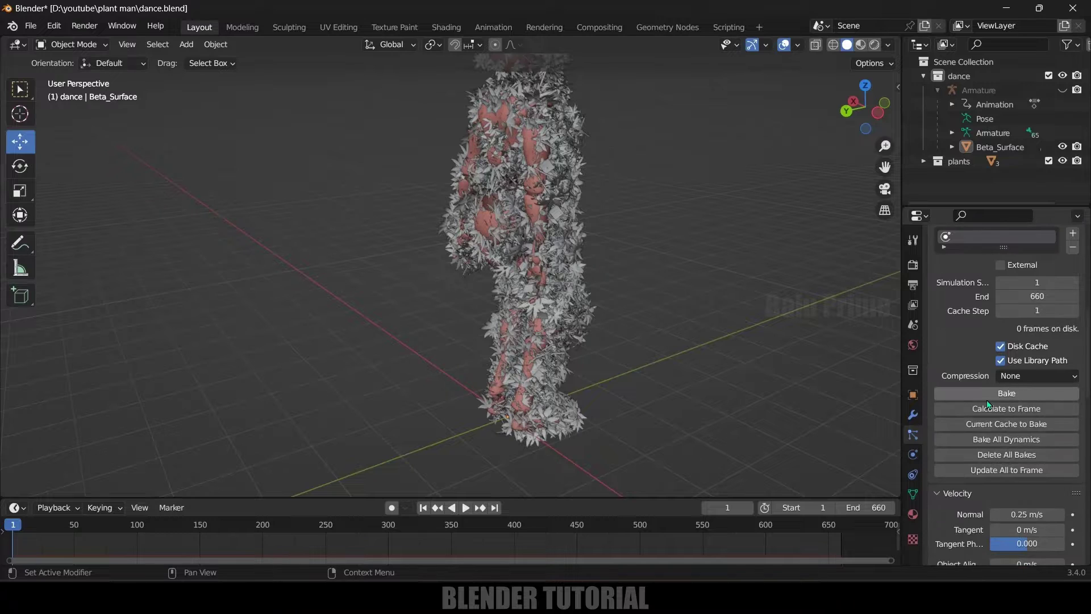
{"action": "scroll", "coordinate": [987, 404], "scroll_direction": "down", "scroll_amount": 15}
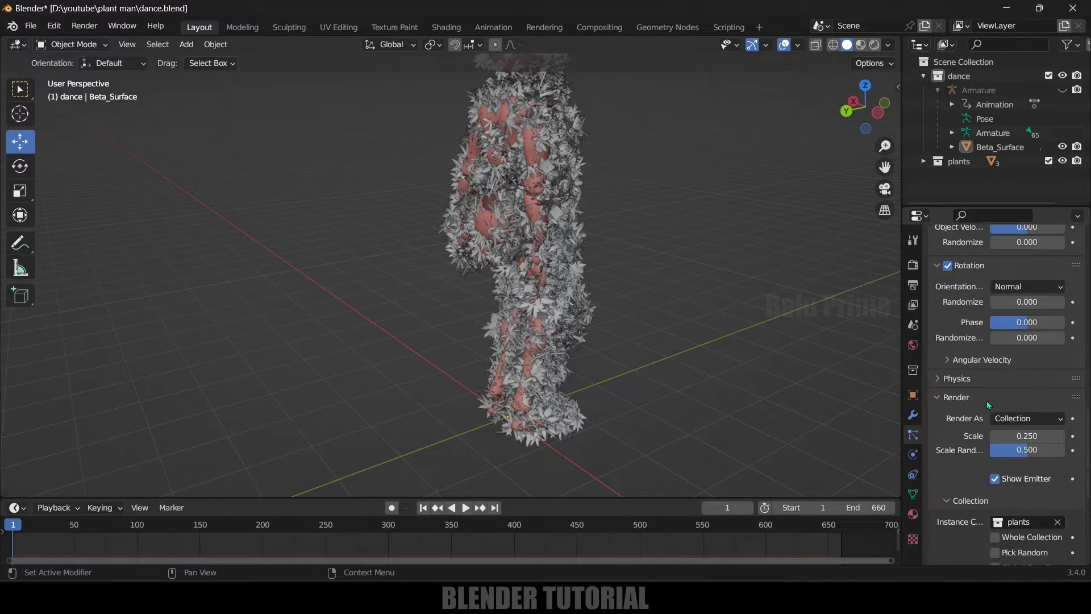
{"action": "scroll", "coordinate": [987, 400], "scroll_direction": "down", "scroll_amount": 5}
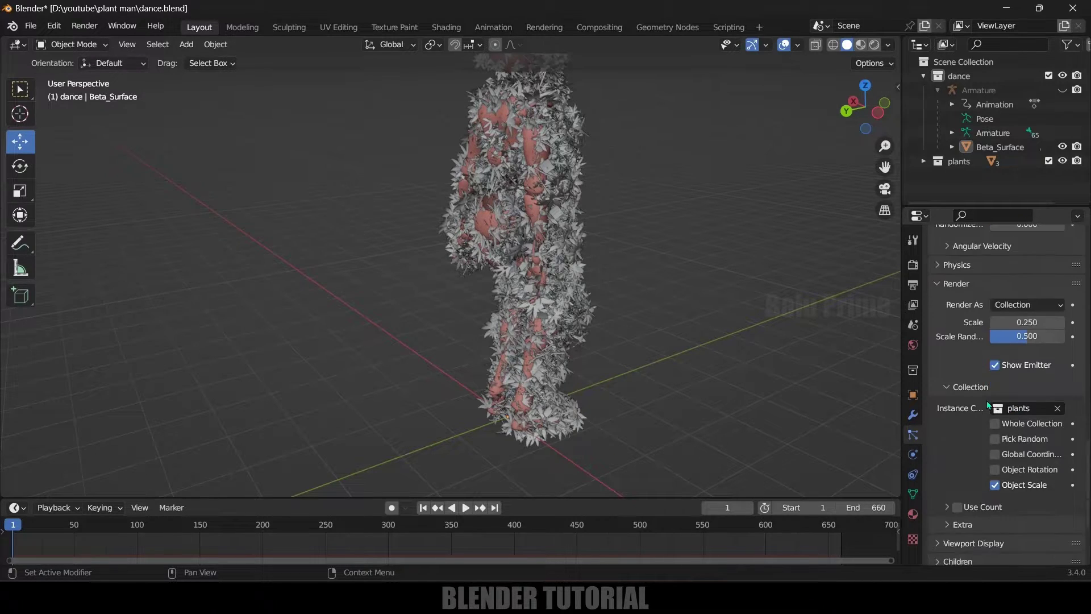
{"action": "left_click", "coordinate": [994, 366]}
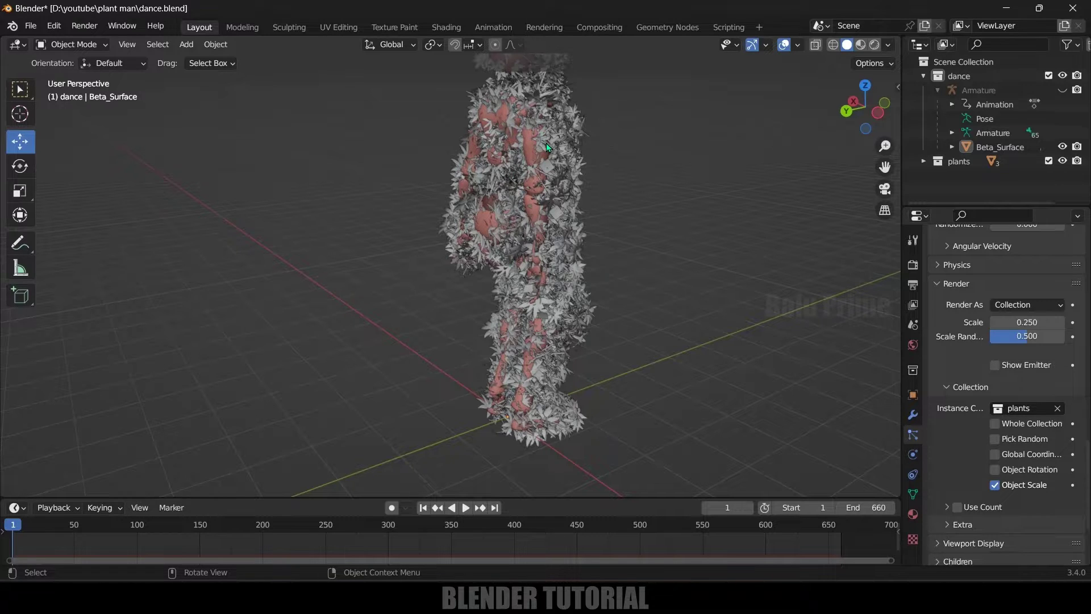
{"action": "middle_click_drag", "start_coordinate": [552, 189], "coordinate": [464, 257]}
{"action": "scroll", "coordinate": [946, 458], "scroll_direction": "down", "scroll_amount": 5}
{"action": "scroll", "coordinate": [946, 458], "scroll_direction": "up", "scroll_amount": 10}
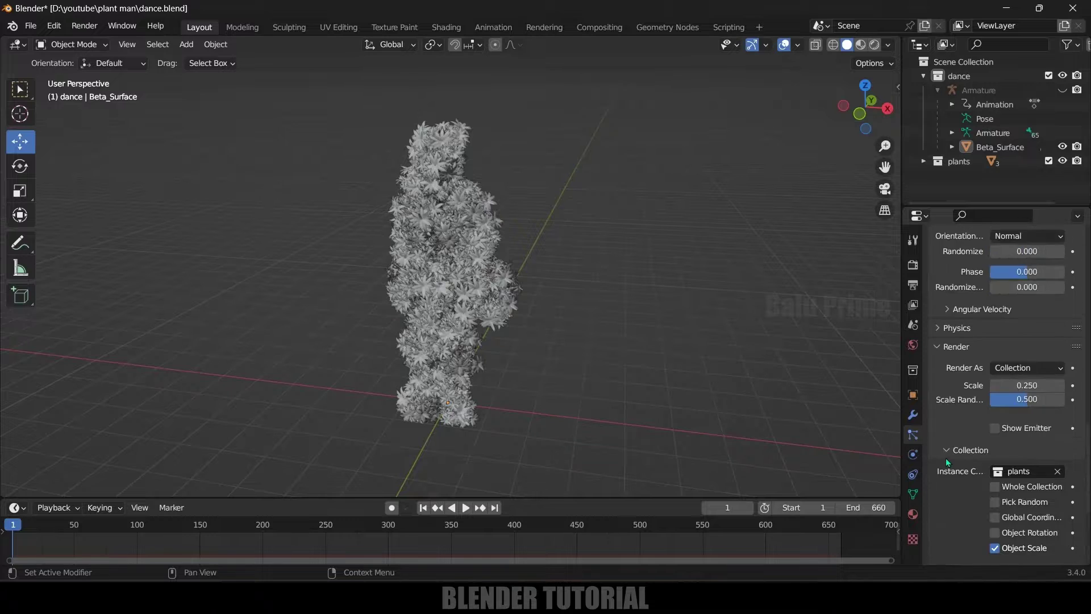
{"action": "scroll", "coordinate": [946, 458], "scroll_direction": "up", "scroll_amount": 12}
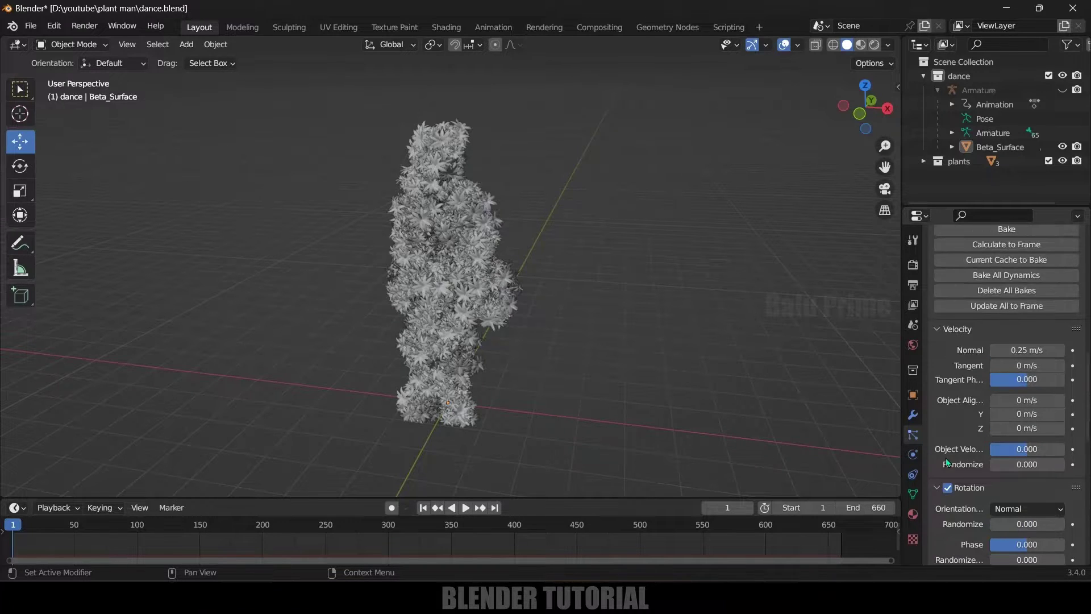
{"action": "scroll", "coordinate": [946, 463], "scroll_direction": "up", "scroll_amount": 3}
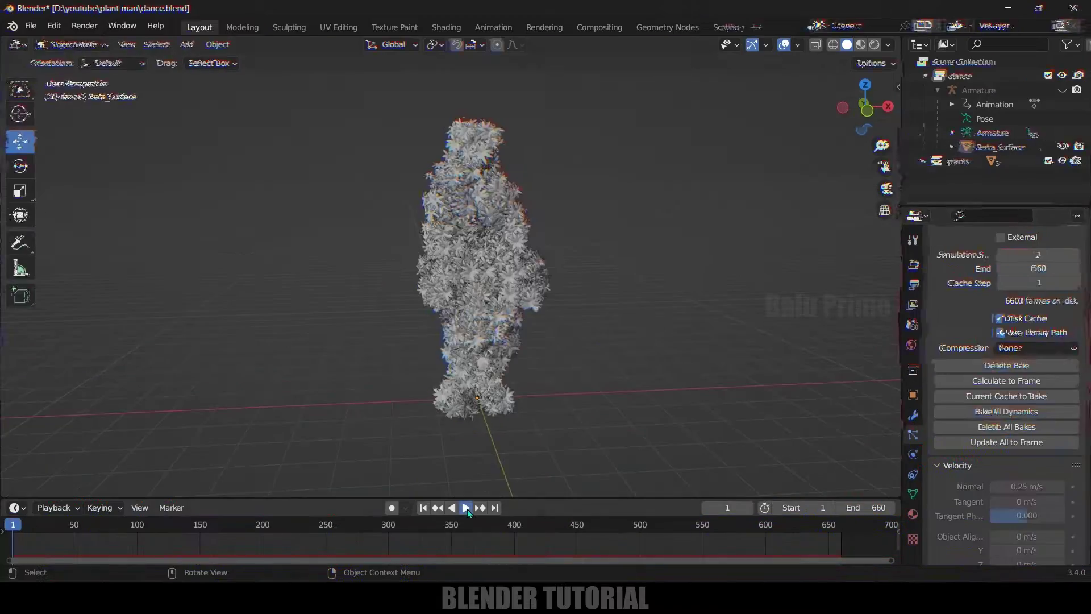
- Bake the hair simulation to 660 frames on disk and preview the dance to frame 82
{"action": "left_click", "coordinate": [466, 508]}
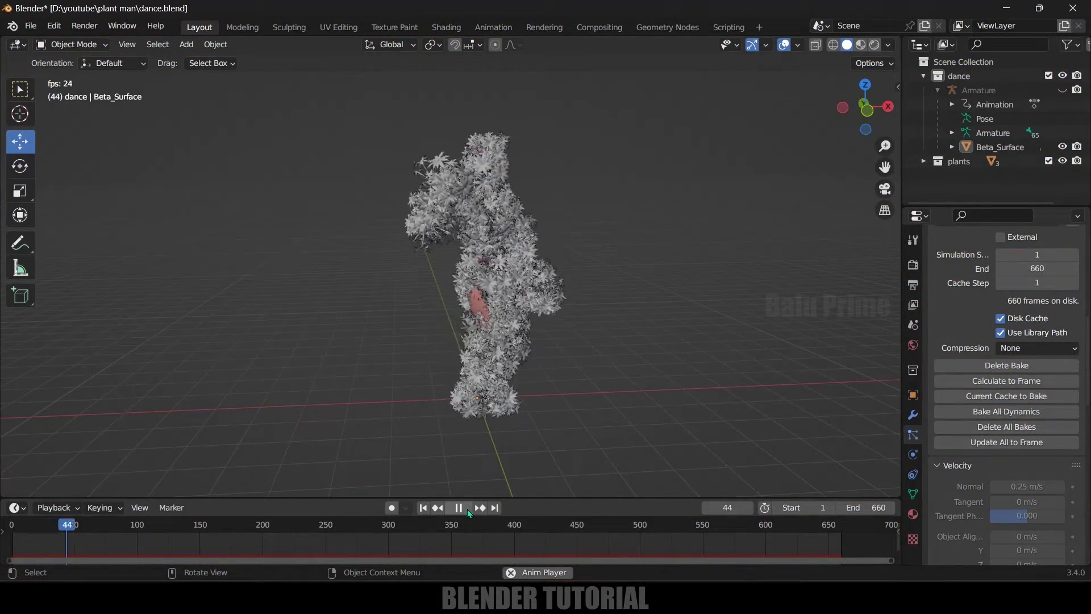
{"action": "left_click", "coordinate": [467, 509]}
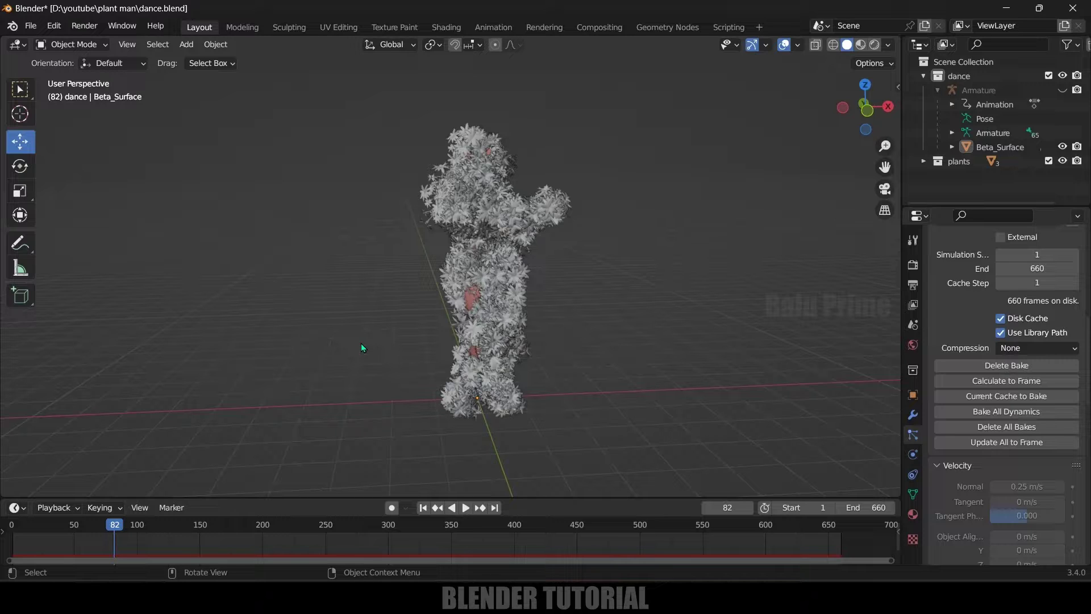
{"action": "scroll", "coordinate": [360, 343], "scroll_direction": "down", "scroll_amount": 3}
{"action": "middle_click_drag", "start_coordinate": [299, 339], "coordinate": [463, 339]}
- Import 1.fbx, 2.fbx and 3.fbx from the individuals flowers folder
{"action": "left_click", "coordinate": [31, 26]}
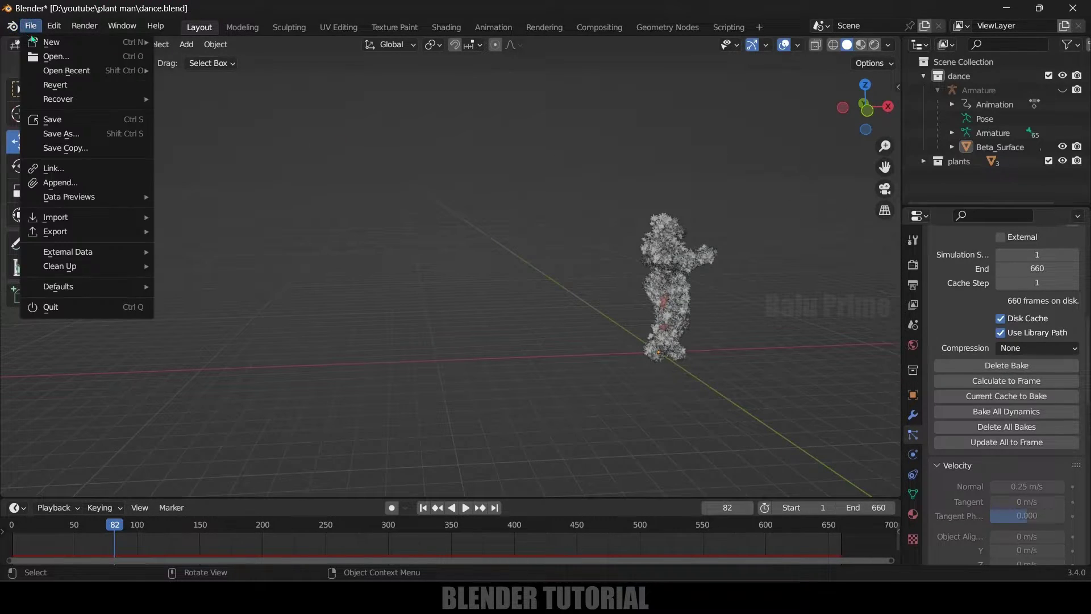
{"action": "mouse_move", "coordinate": [78, 225]}
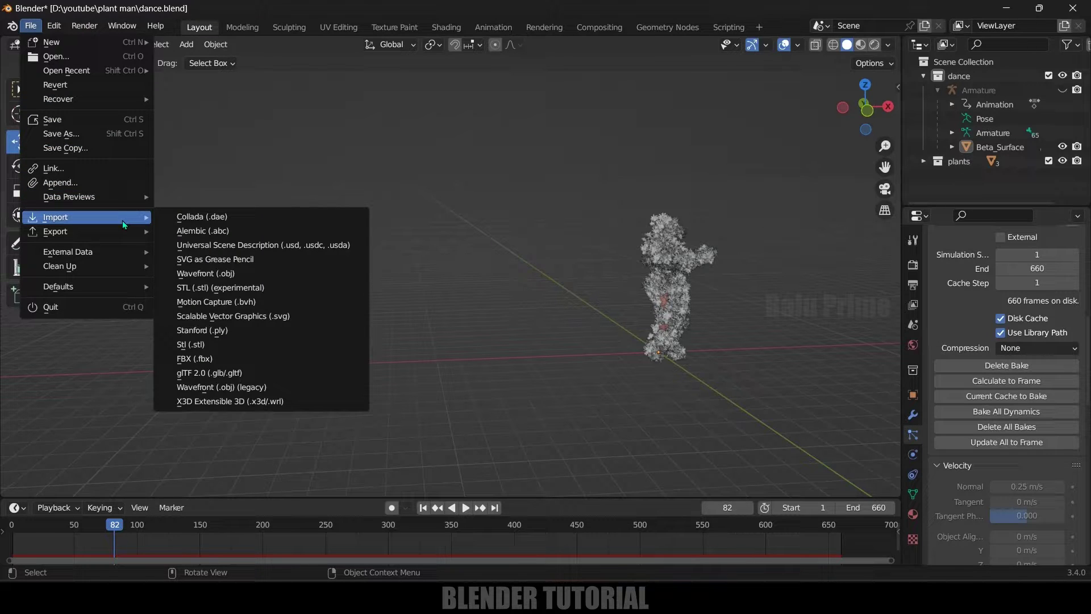
{"action": "left_click", "coordinate": [195, 358]}
{"action": "left_click", "coordinate": [390, 103]}
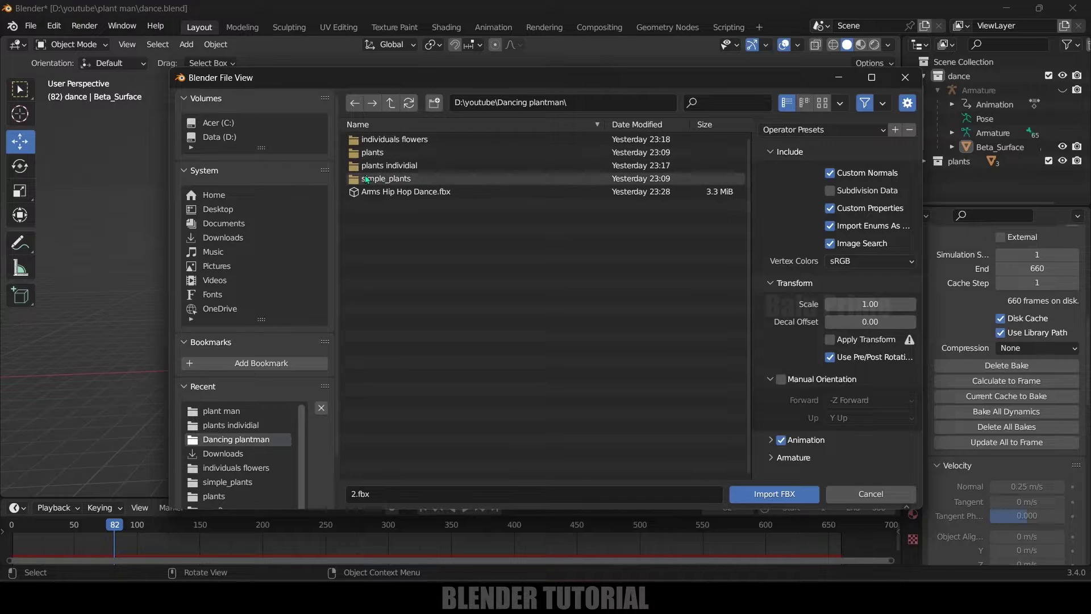
{"action": "double_click", "coordinate": [391, 141]}
{"action": "left_click_drag", "start_coordinate": [396, 188], "coordinate": [375, 135]}
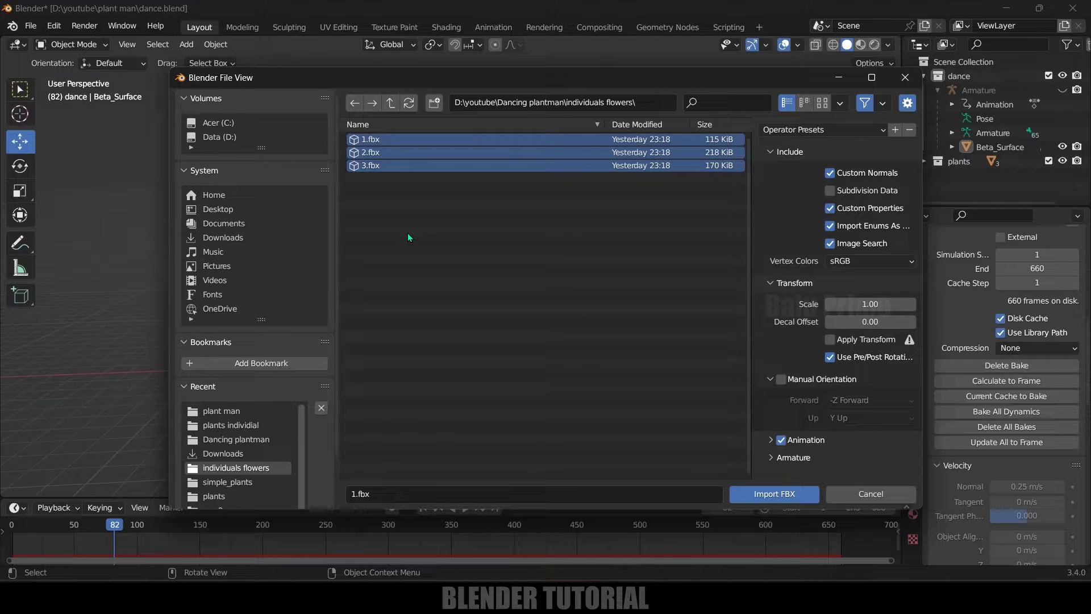
{"action": "key", "text": "Return"}
{"action": "left_click_drag", "start_coordinate": [185, 226], "coordinate": [515, 343]}
- Put the three flowers into a new collection named flowers
{"action": "left_click", "coordinate": [505, 365]}
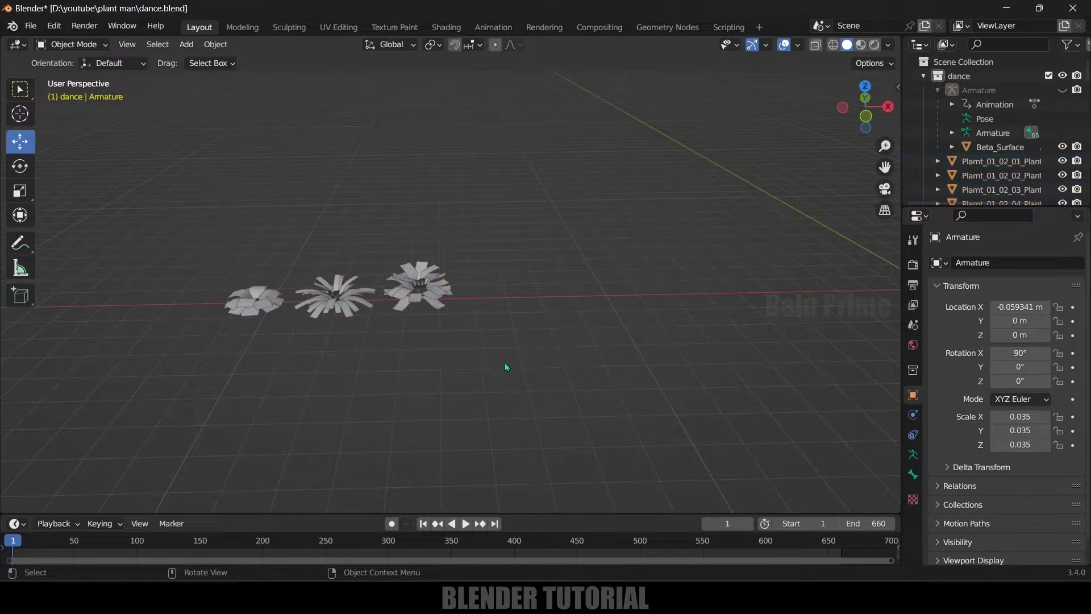
{"action": "left_click_drag", "start_coordinate": [549, 364], "coordinate": [386, 214]}
{"action": "left_click_drag", "start_coordinate": [279, 413], "coordinate": [216, 243]}
{"action": "left_click_drag", "start_coordinate": [378, 358], "coordinate": [318, 252]}
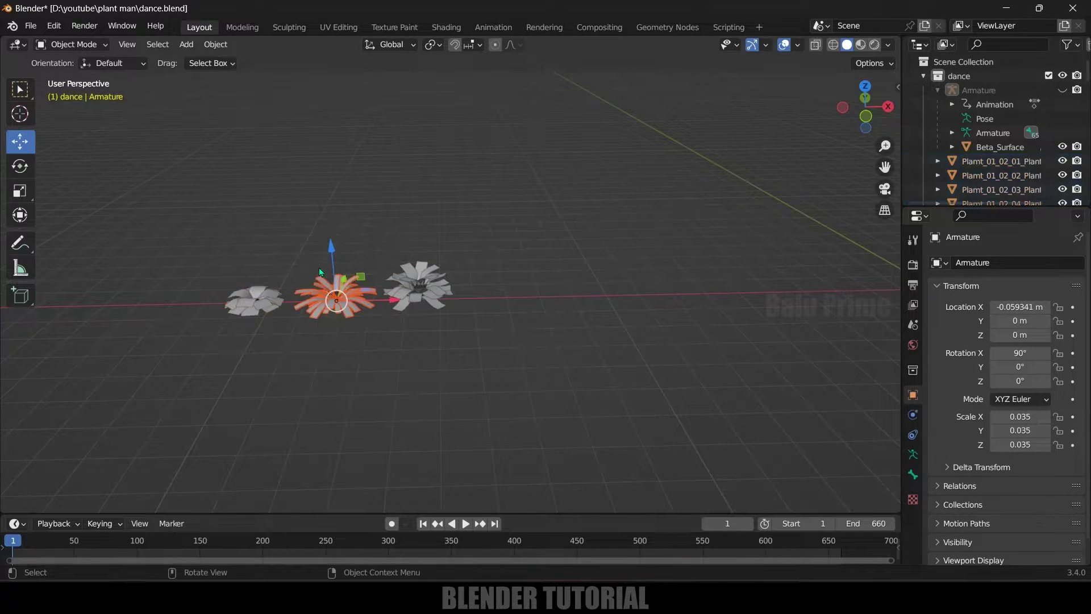
{"action": "left_click", "coordinate": [433, 370]}
{"action": "left_click_drag", "start_coordinate": [582, 371], "coordinate": [151, 237]}
{"action": "key", "text": "m"}
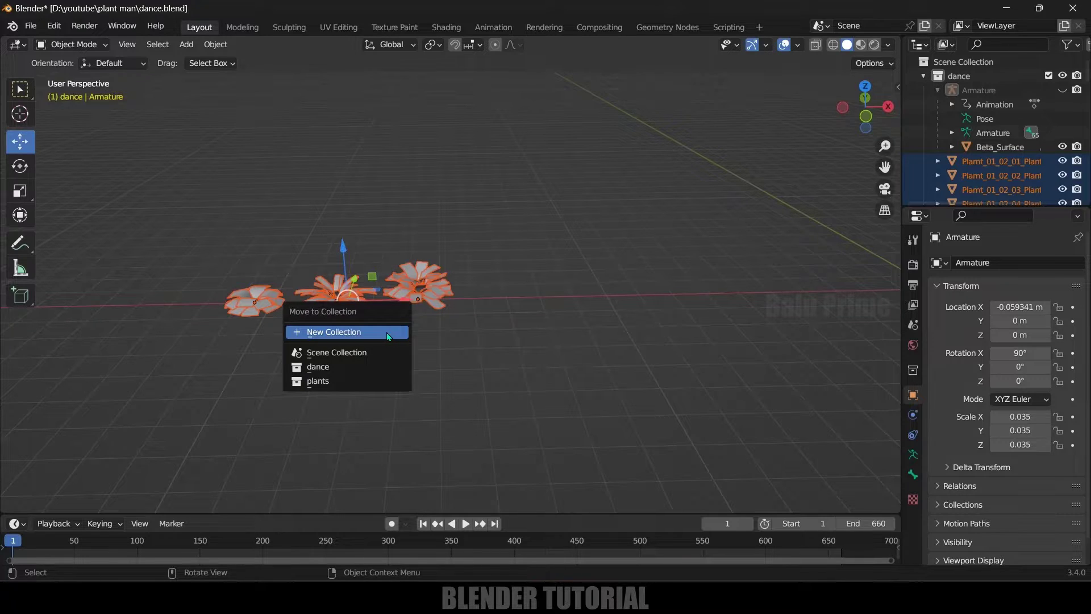
{"action": "left_click", "coordinate": [387, 333]}
{"action": "type", "text": "flowers"}
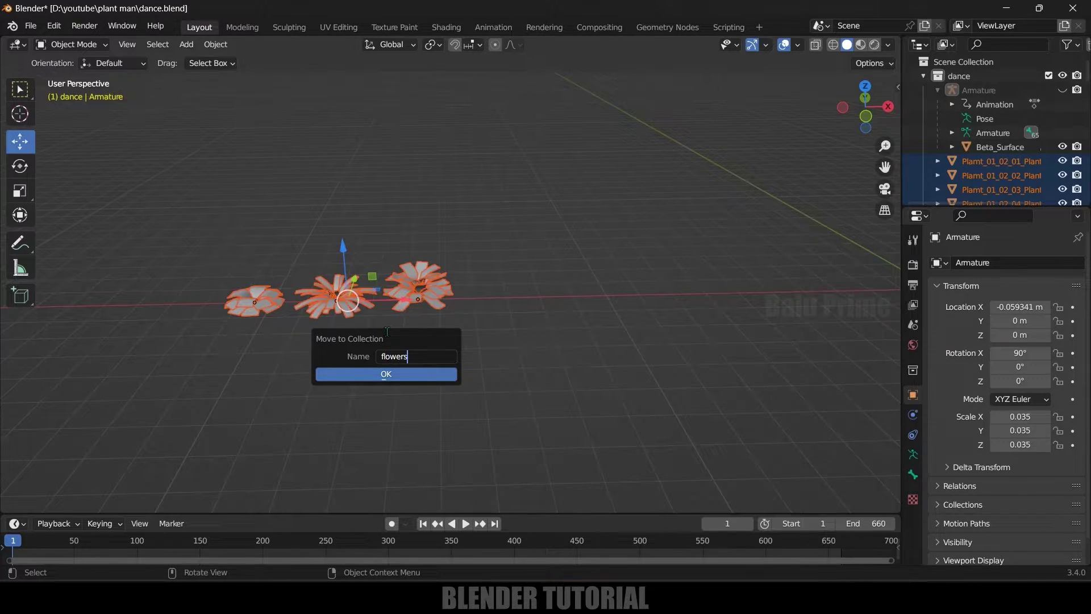
{"action": "left_click", "coordinate": [387, 373]}
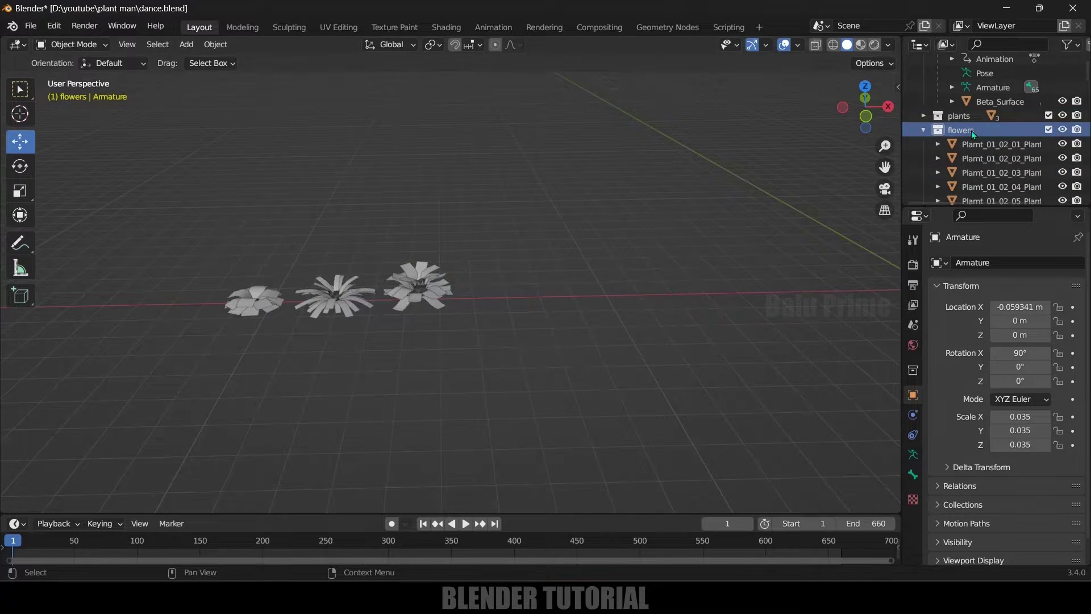
- Move the three flowers about 14.66 m along X, left of the character
{"action": "left_click", "coordinate": [922, 129]}
{"action": "scroll", "coordinate": [500, 277], "scroll_direction": "down", "scroll_amount": 4}
{"action": "middle_click_drag", "start_coordinate": [568, 278], "coordinate": [339, 284], "text": "shift"}
{"action": "left_click_drag", "start_coordinate": [195, 275], "coordinate": [358, 352]}
{"action": "key", "text": "g"}
{"action": "key", "text": "x"}
{"action": "left_click", "coordinate": [96, 325]}
{"action": "middle_click_drag", "start_coordinate": [517, 313], "coordinate": [431, 336], "text": "shift"}
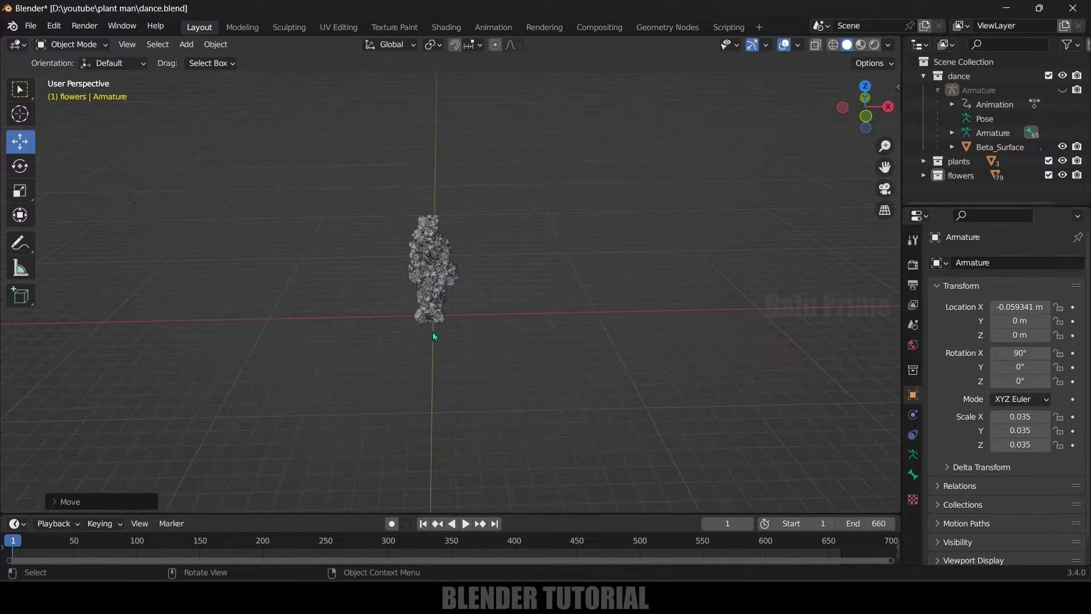
- Show the armature again and duplicate the dance collection
{"action": "left_click", "coordinate": [441, 241]}
{"action": "scroll", "coordinate": [524, 233], "scroll_direction": "up", "scroll_amount": 3}
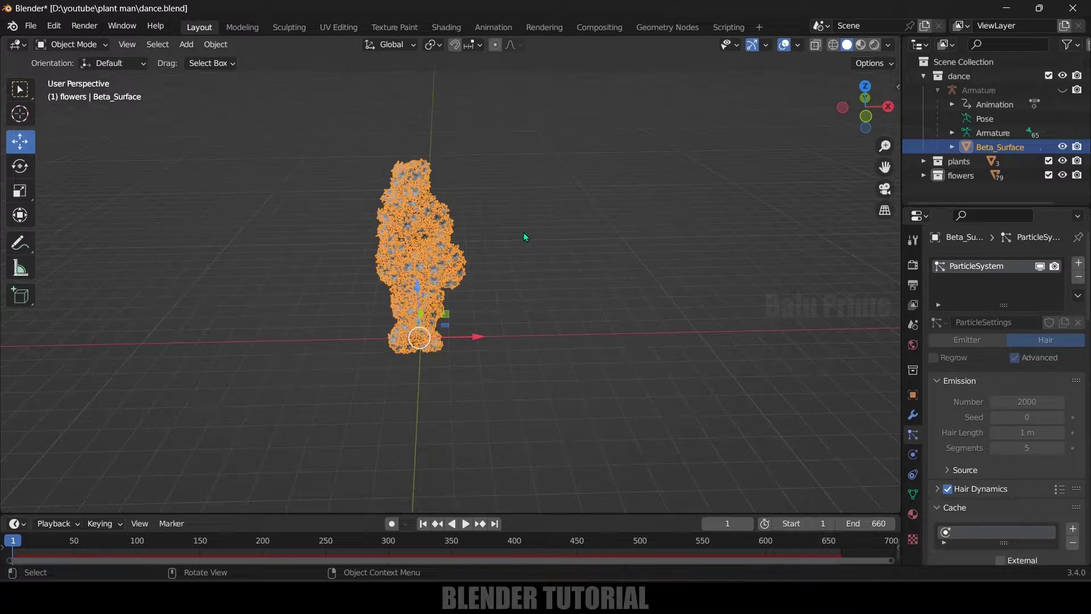
{"action": "left_click", "coordinate": [1063, 90]}
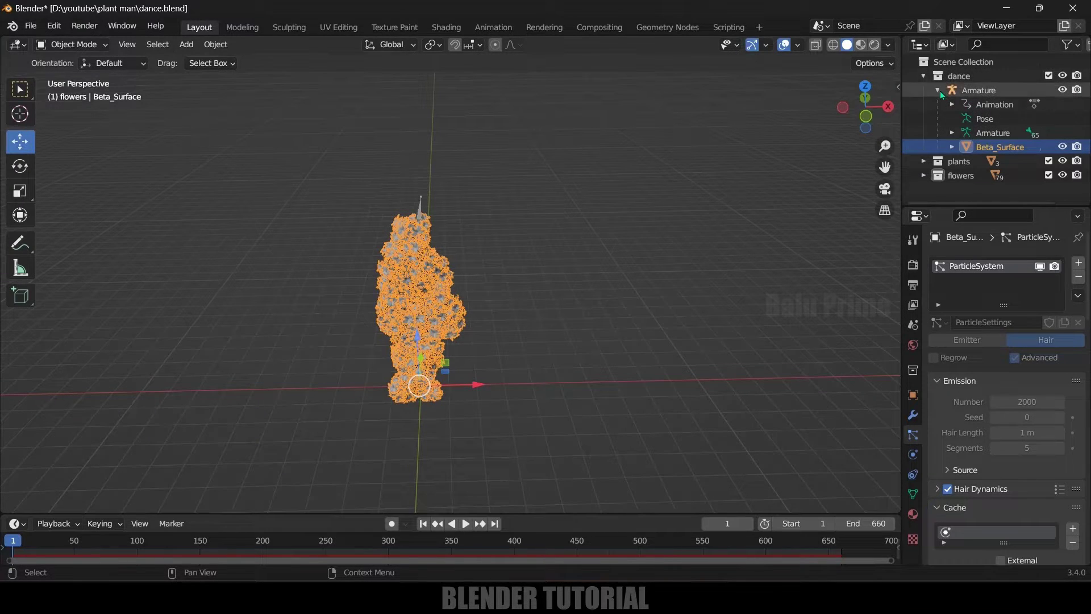
{"action": "left_click", "coordinate": [923, 75]}
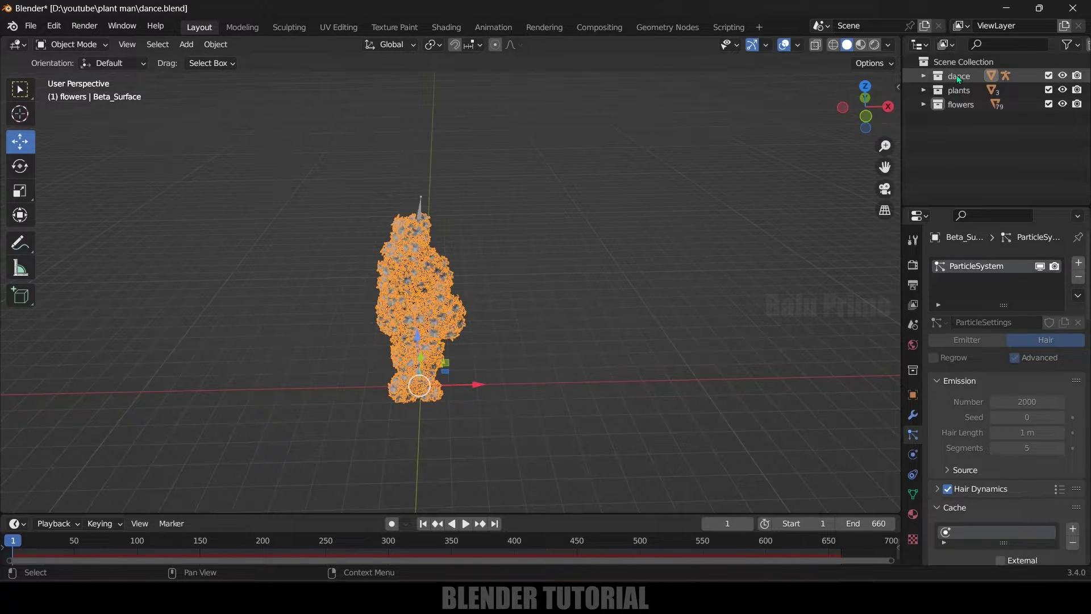
{"action": "right_click", "coordinate": [958, 78]}
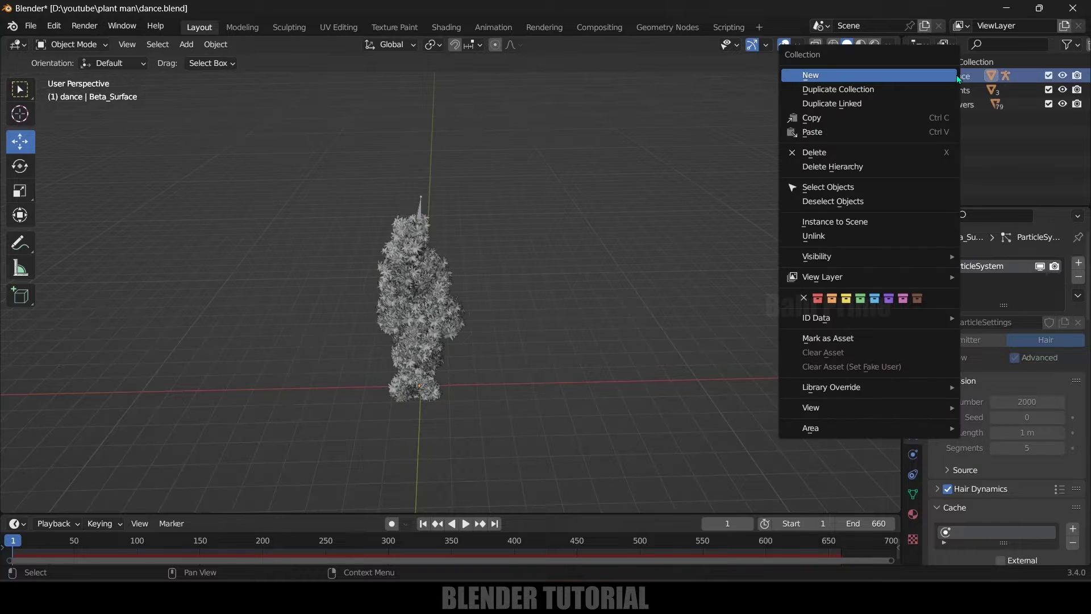
{"action": "left_click", "coordinate": [862, 88]}
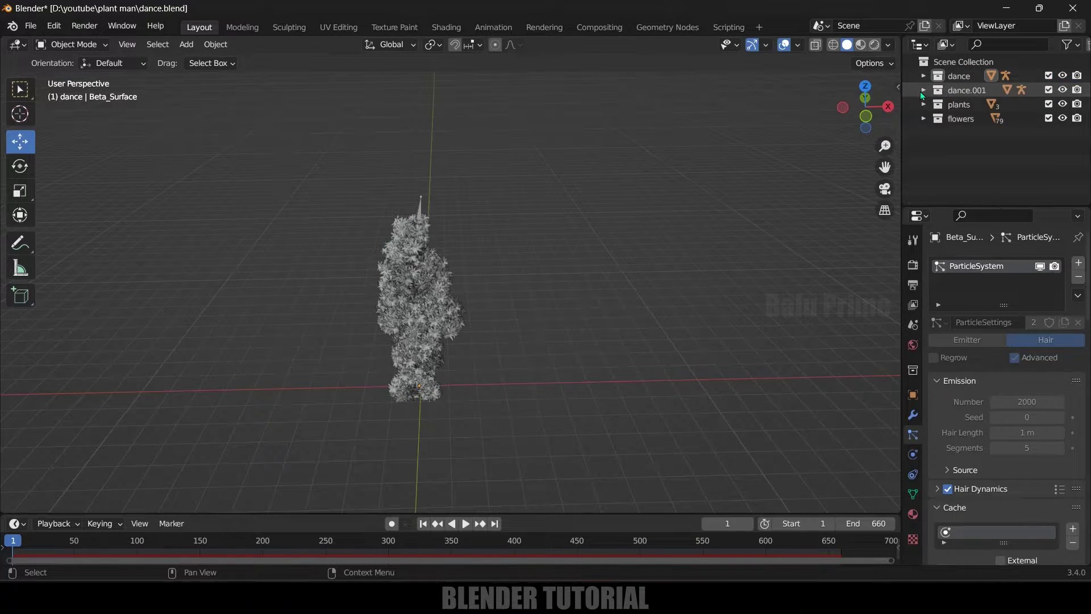
- Rename the original collection to main and the copy to particles
{"action": "double_click", "coordinate": [960, 78]}
{"action": "type", "text": "ma"}
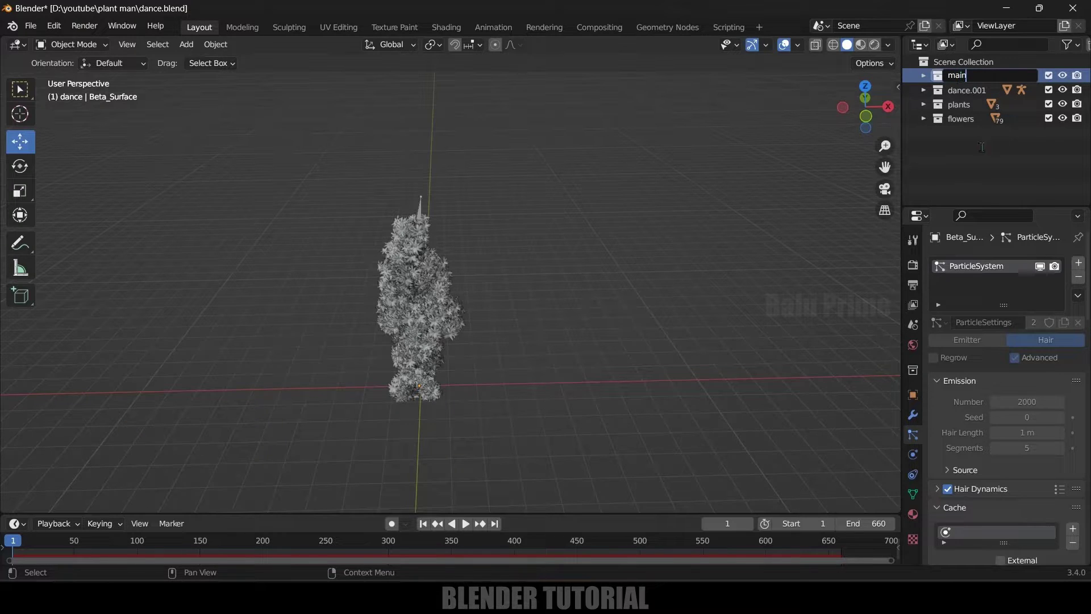
{"action": "type", "text": "in"}
{"action": "key", "text": "Return"}
{"action": "left_click", "coordinate": [960, 90]}
{"action": "double_click", "coordinate": [958, 90]}
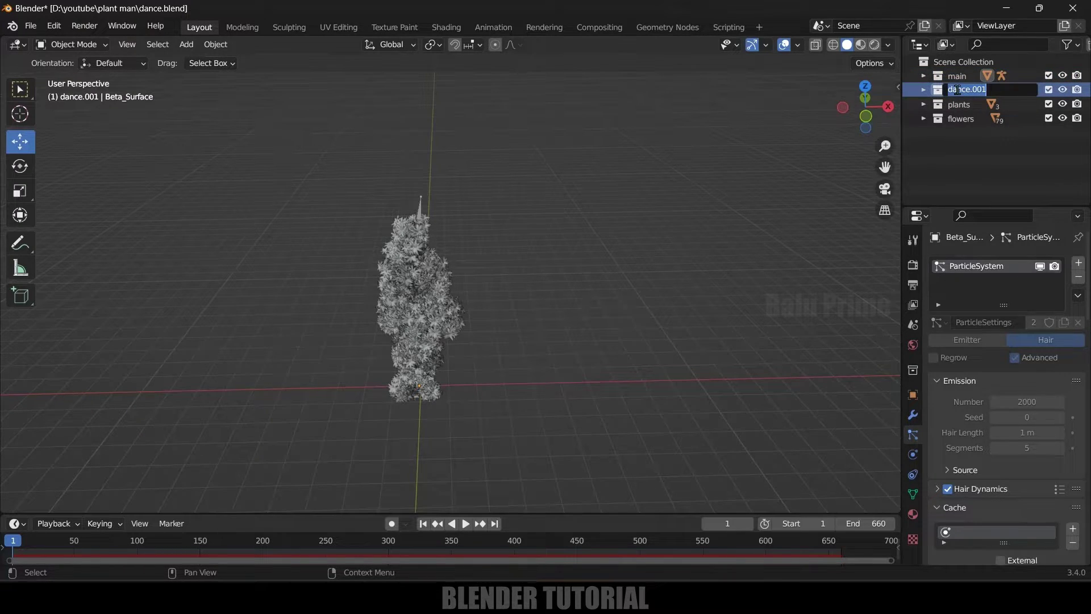
{"action": "type", "text": "particles"}
{"action": "key", "text": "Return"}
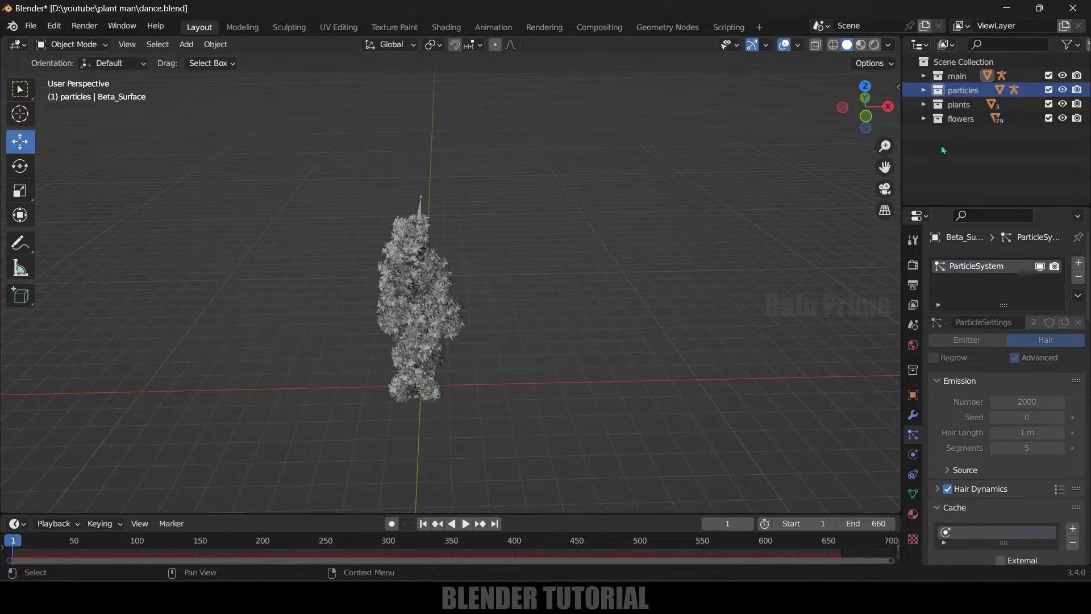
- Try shifting the duplicate figure sideways, compare during playback, then undo the move
{"action": "left_click", "coordinate": [421, 200]}
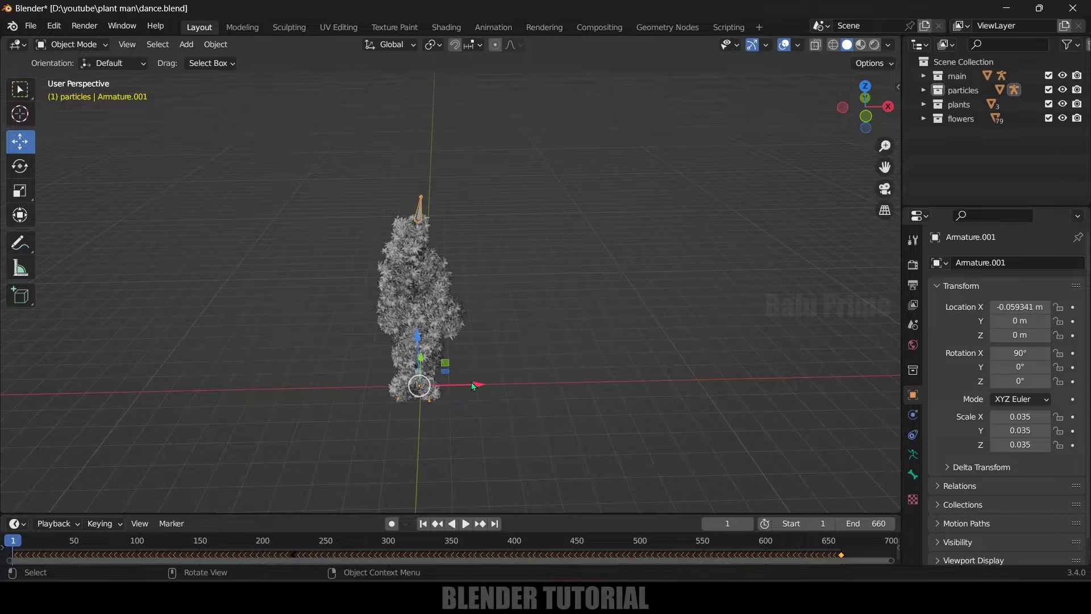
{"action": "left_click_drag", "start_coordinate": [472, 382], "coordinate": [363, 183]}
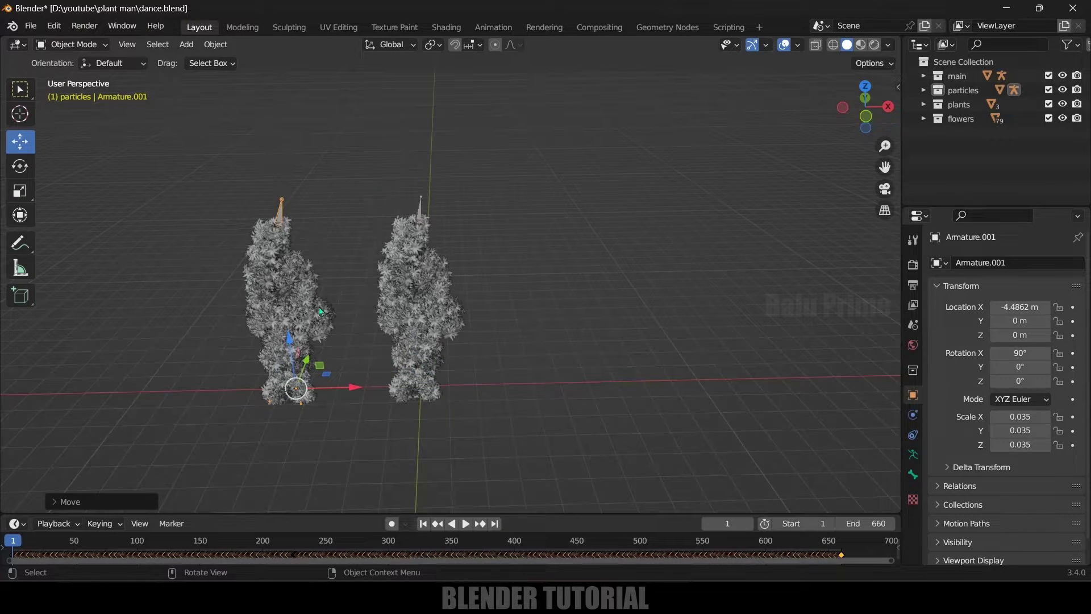
{"action": "key", "text": "space"}
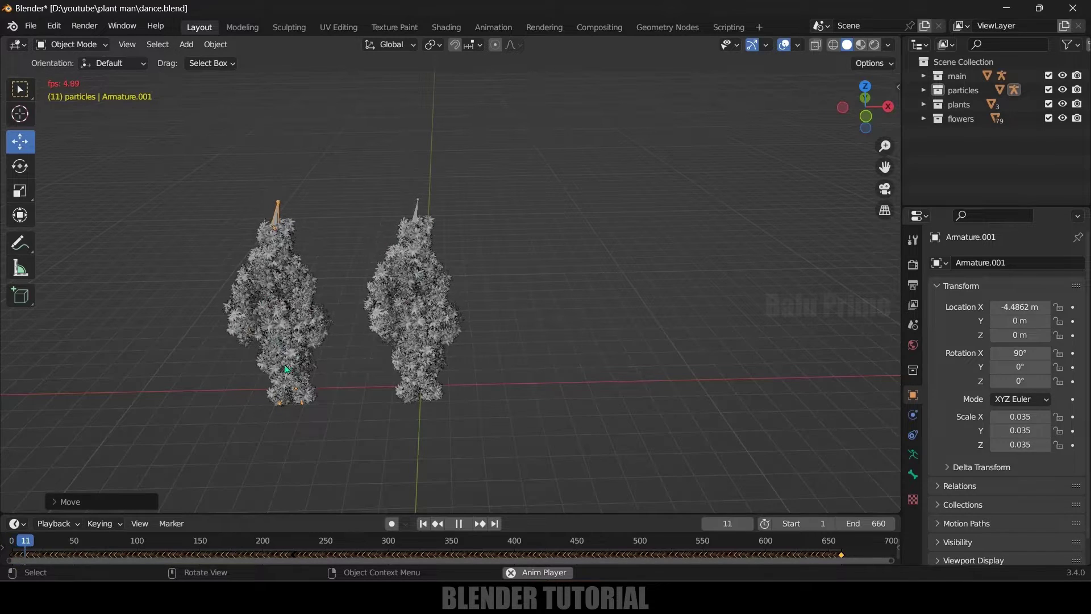
{"action": "key", "text": "space"}
{"action": "key", "text": "ctrl+z"}
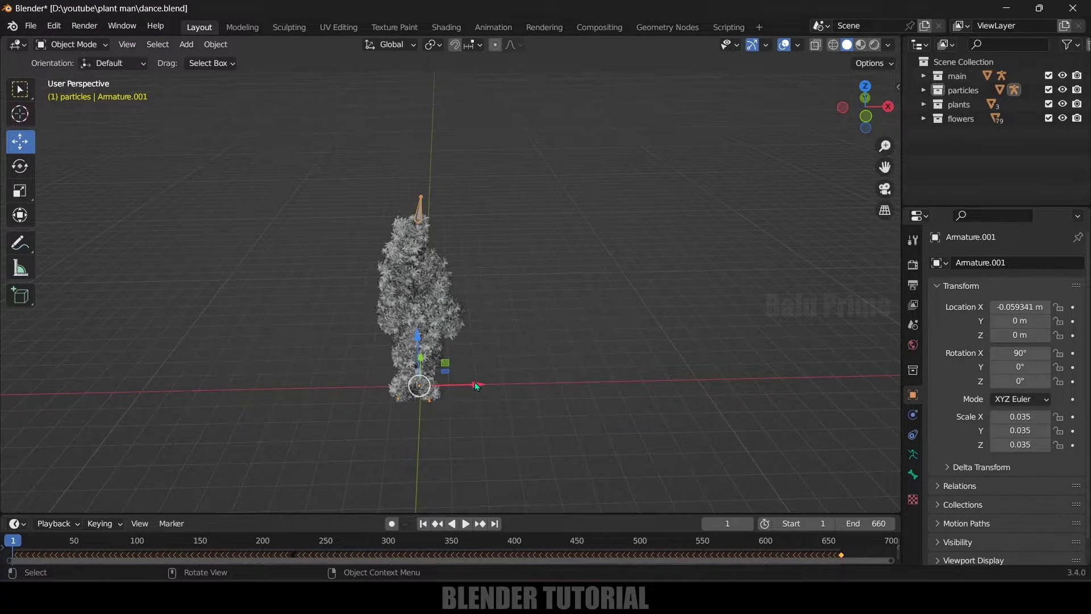
{"action": "key", "text": "shift+d"}
{"action": "left_click", "coordinate": [419, 381]}
{"action": "key", "text": "ctrl+z"}
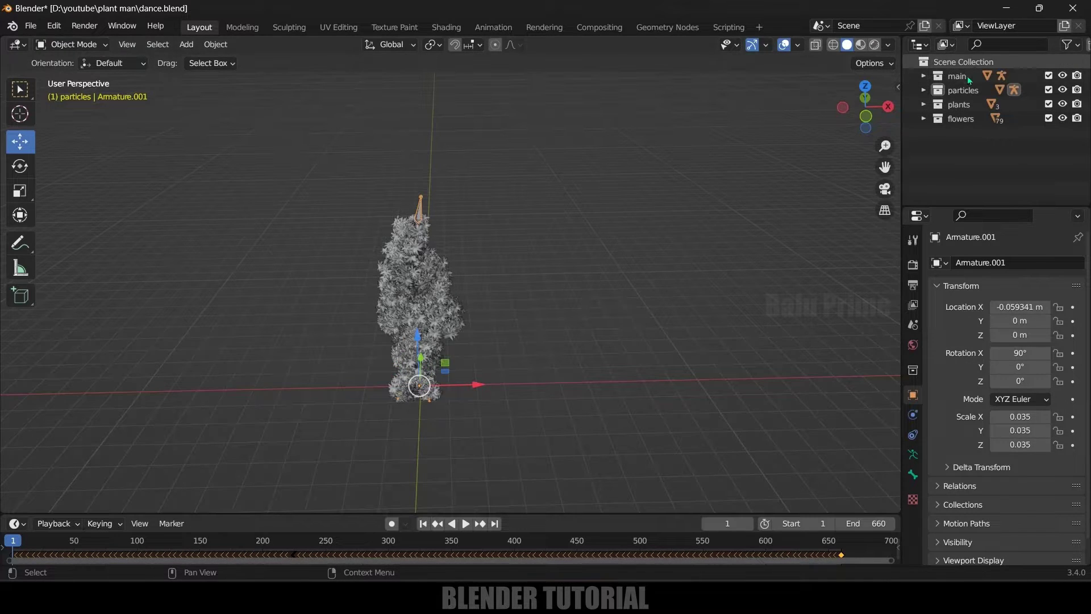
- Hide Armature.001 and remove Beta_Surface.001's hair particle system
{"action": "left_click", "coordinate": [960, 89]}
{"action": "left_click", "coordinate": [923, 89]}
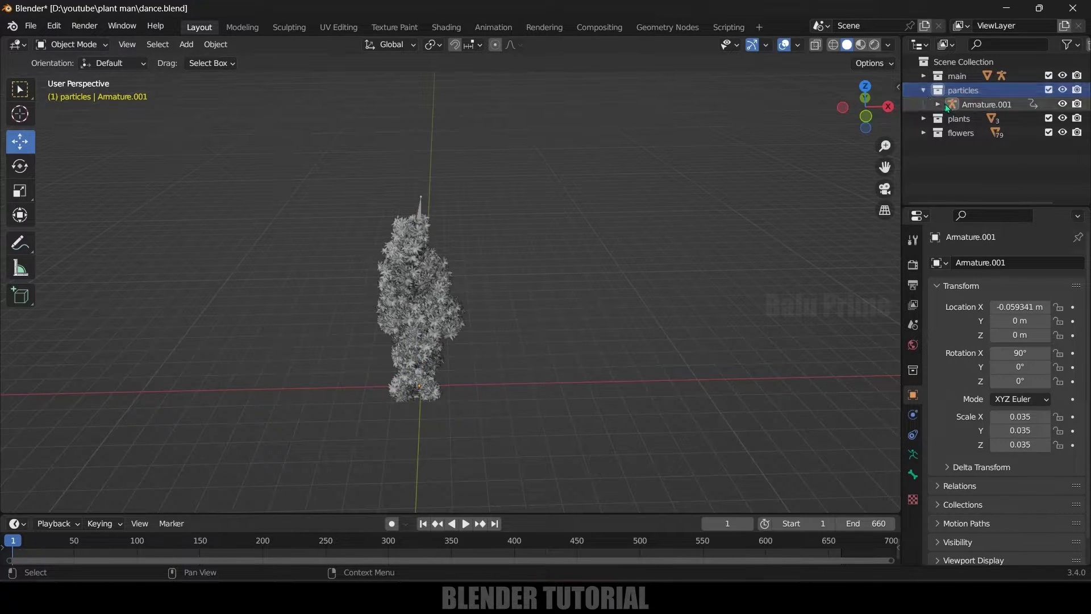
{"action": "left_click", "coordinate": [969, 105]}
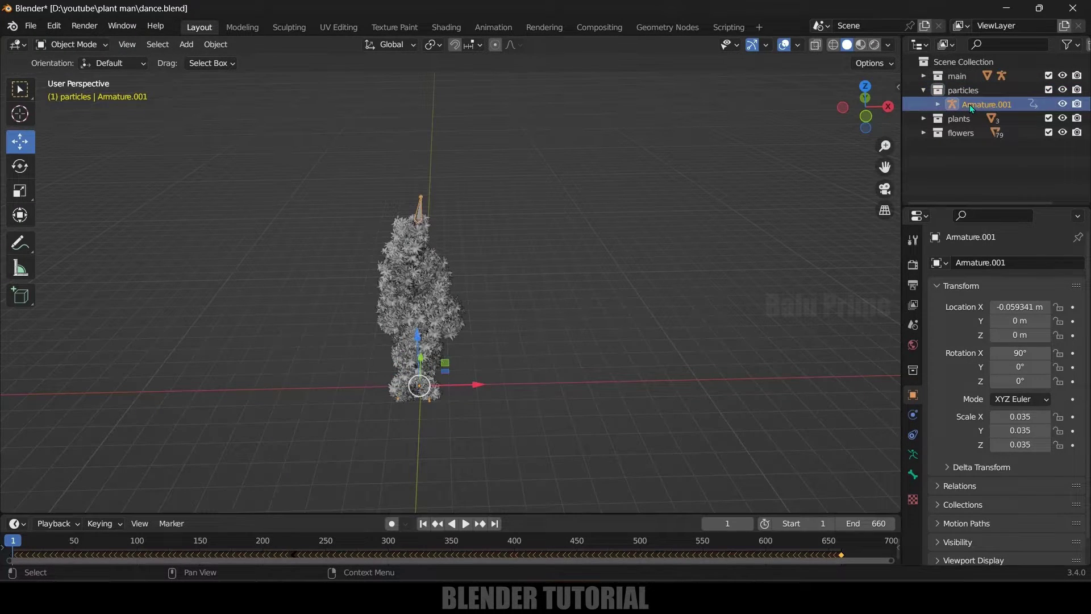
{"action": "left_click", "coordinate": [1063, 106]}
{"action": "left_click", "coordinate": [937, 104]}
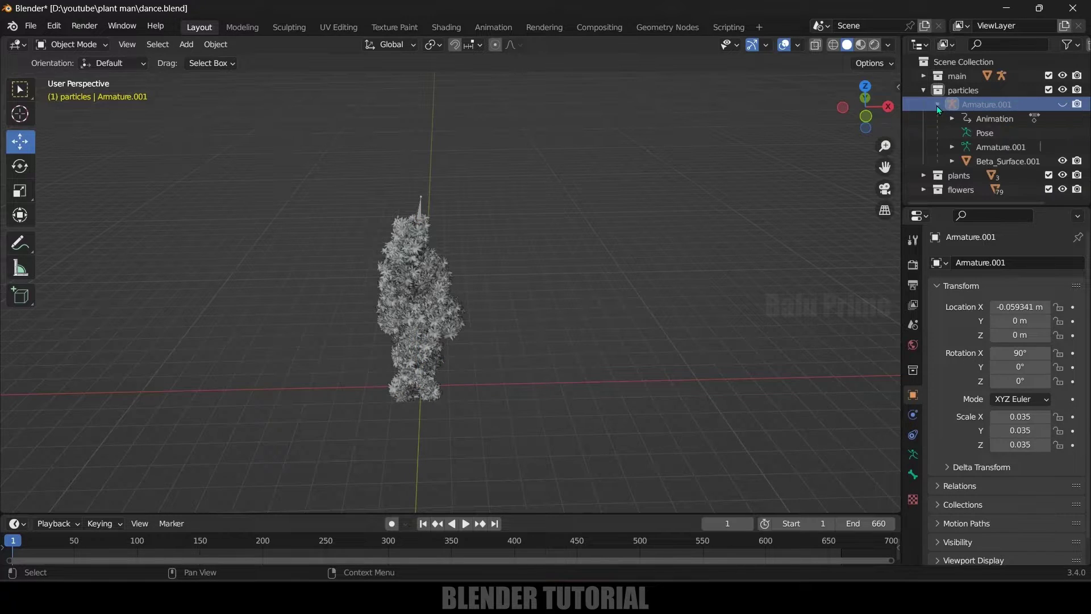
{"action": "left_click", "coordinate": [994, 161]}
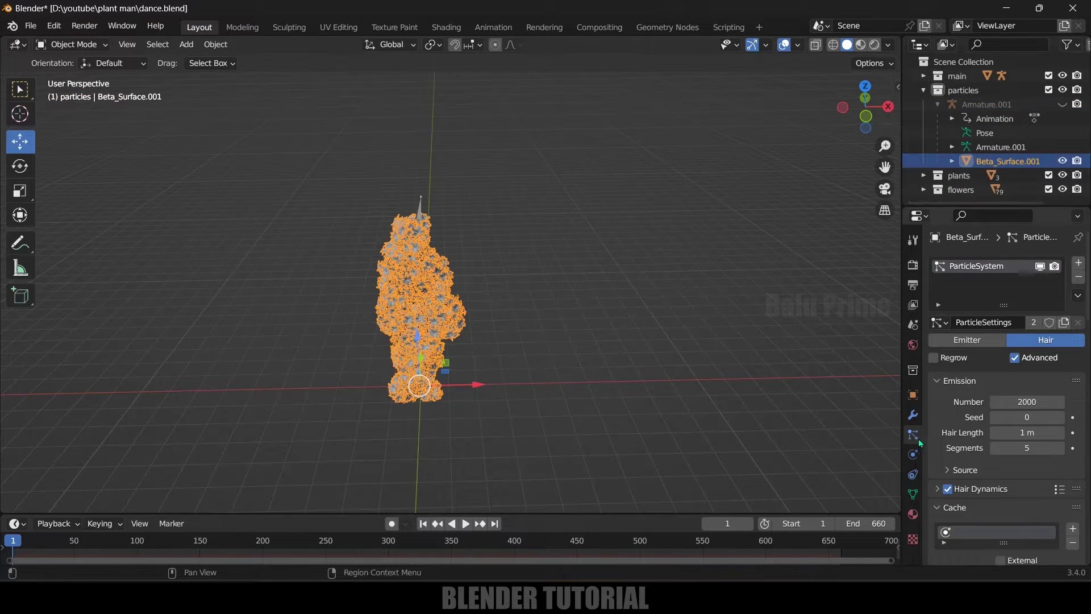
{"action": "left_click", "coordinate": [1078, 278]}
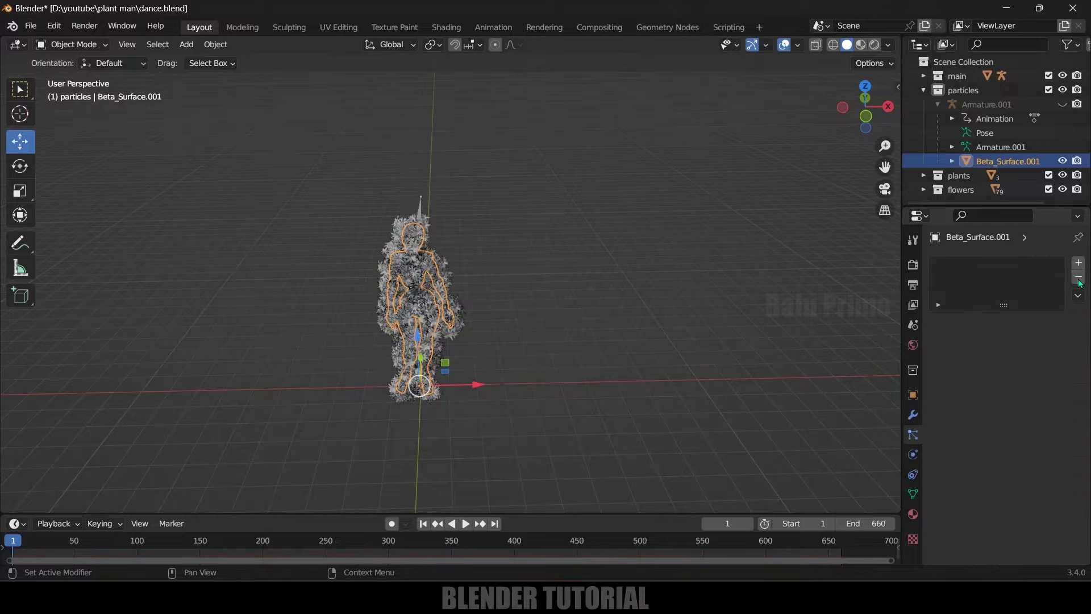
{"action": "scroll", "coordinate": [517, 308], "scroll_direction": "up", "scroll_amount": 5}
{"action": "middle_click_drag", "start_coordinate": [517, 308], "coordinate": [541, 295]}
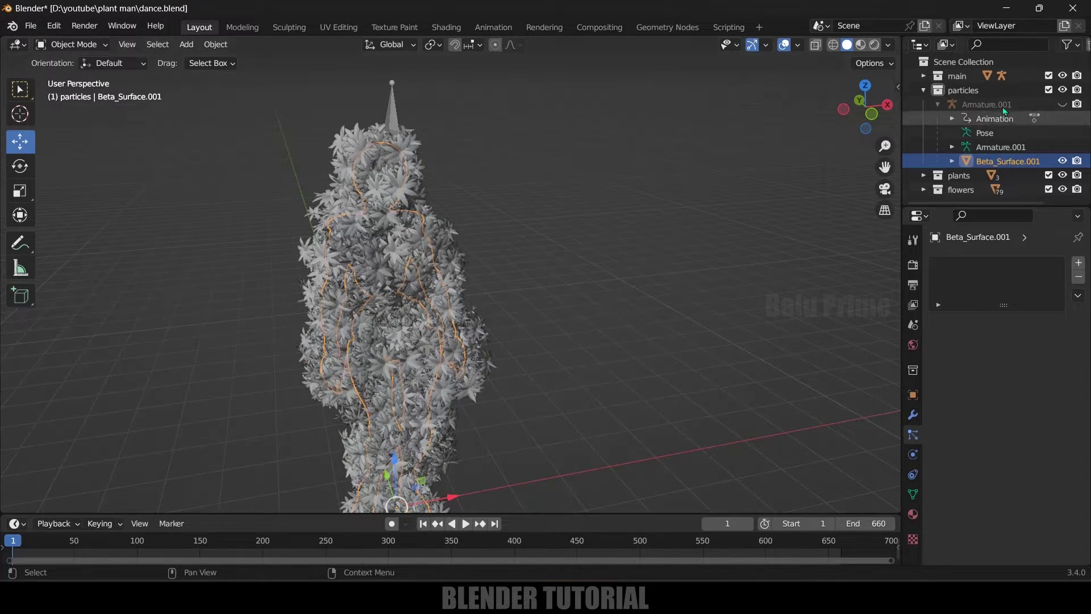
- Hide the plant-covered main collection and reselect the pink figure
{"action": "left_click", "coordinate": [1063, 76]}
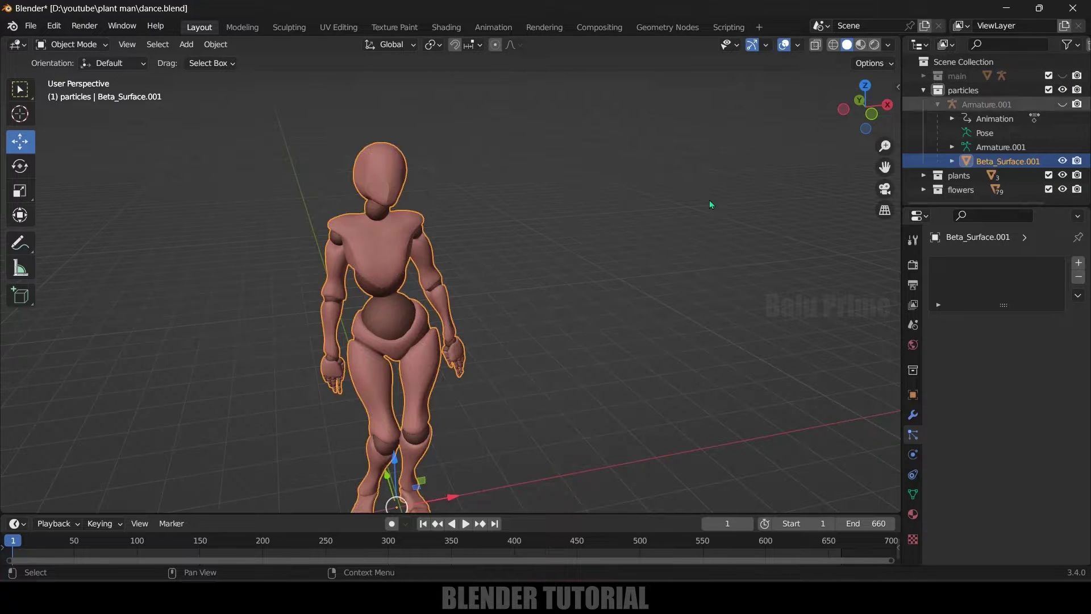
{"action": "middle_click_drag", "start_coordinate": [709, 200], "coordinate": [605, 234]}
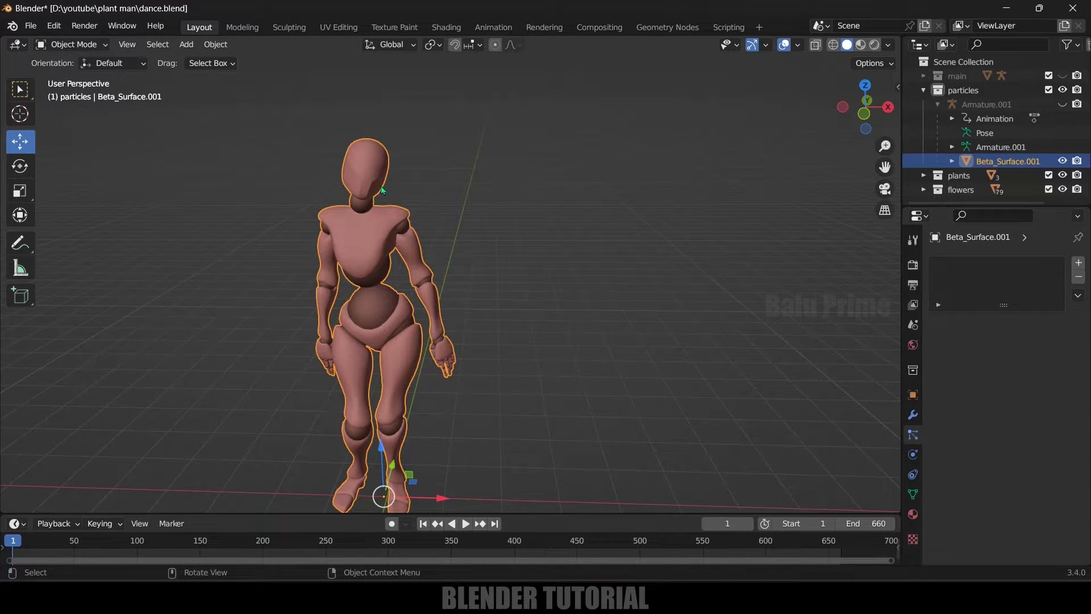
{"action": "left_click", "coordinate": [477, 300]}
{"action": "left_click", "coordinate": [380, 252]}
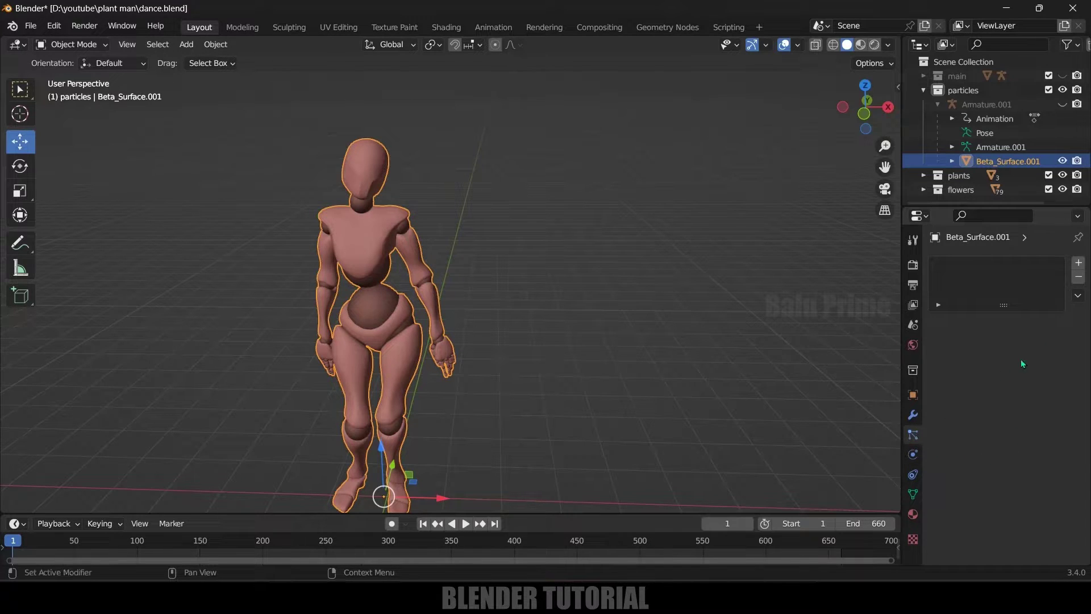
- Add emitter particle system ParticleSettings.001 to the figure and preview its emission from frame 1
{"action": "left_click", "coordinate": [1079, 264]}
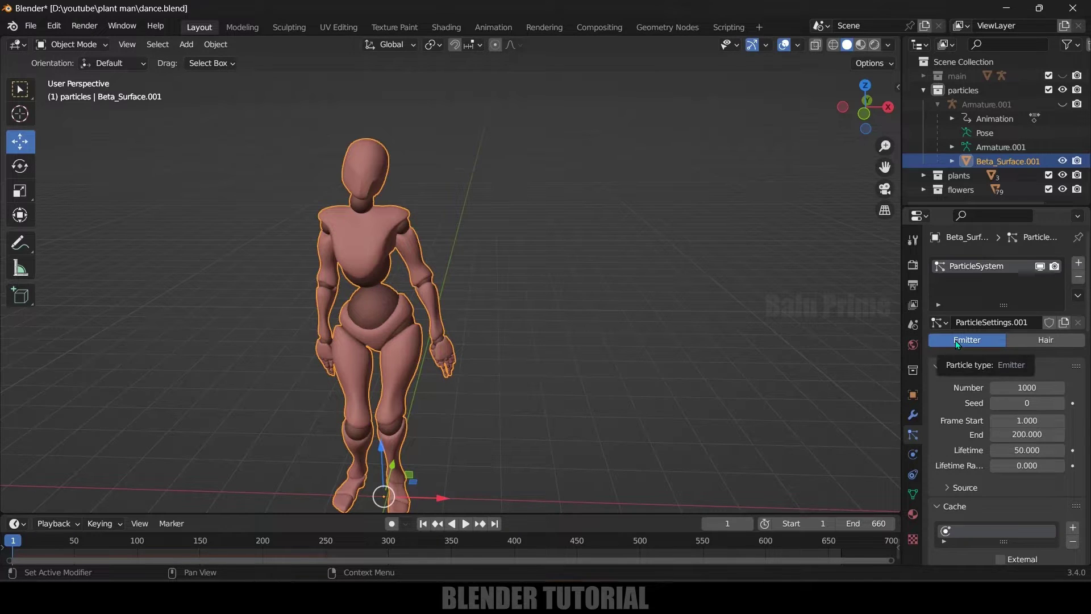
{"action": "key", "text": "space"}
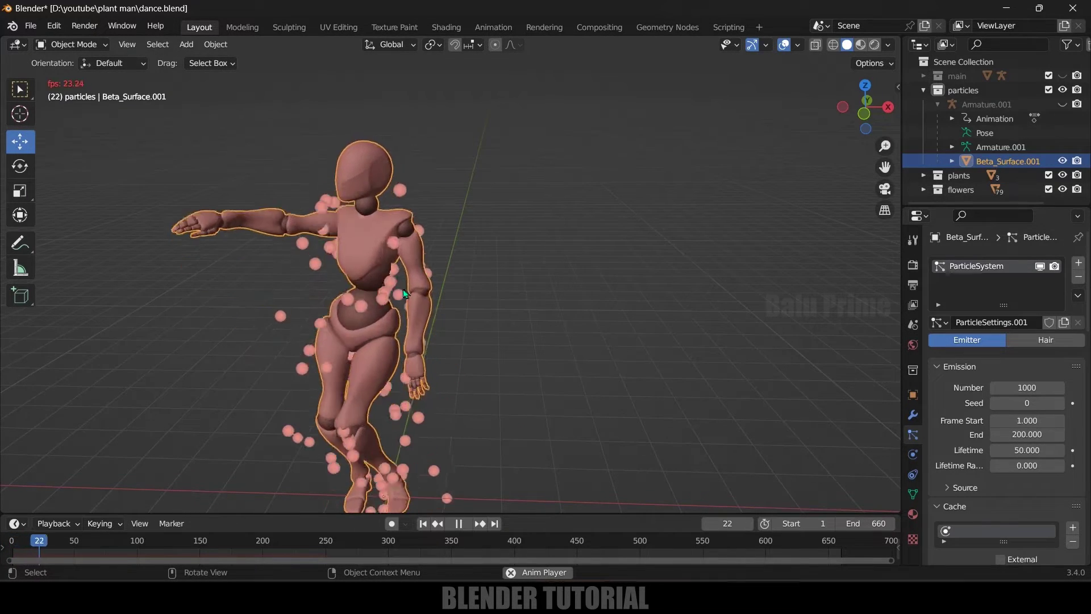
{"action": "key", "text": "space"}
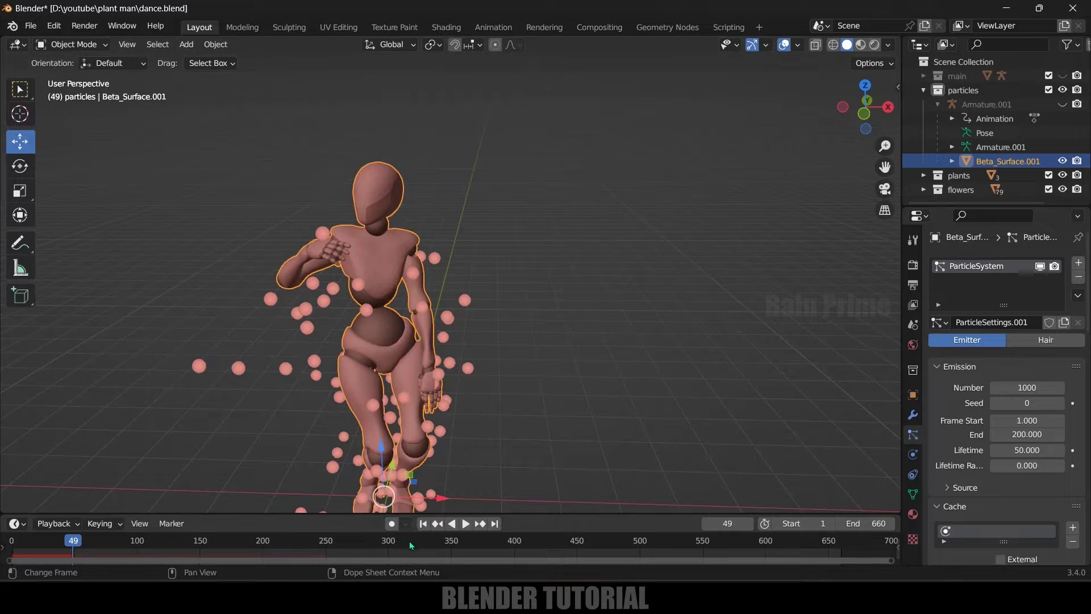
{"action": "left_click", "coordinate": [423, 523]}
{"action": "key", "text": "space"}
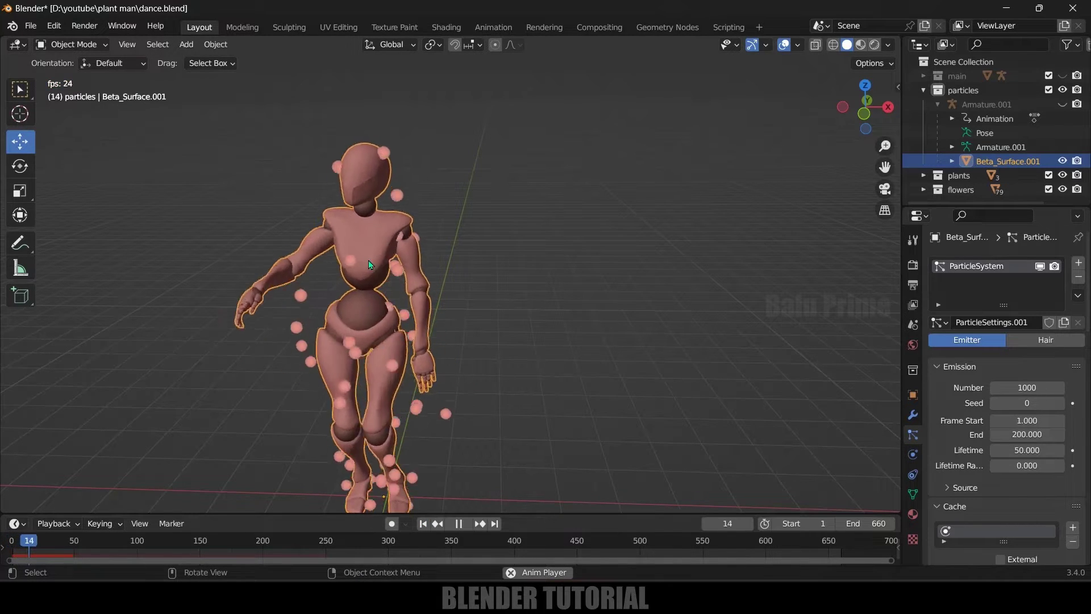
{"action": "key", "text": "space"}
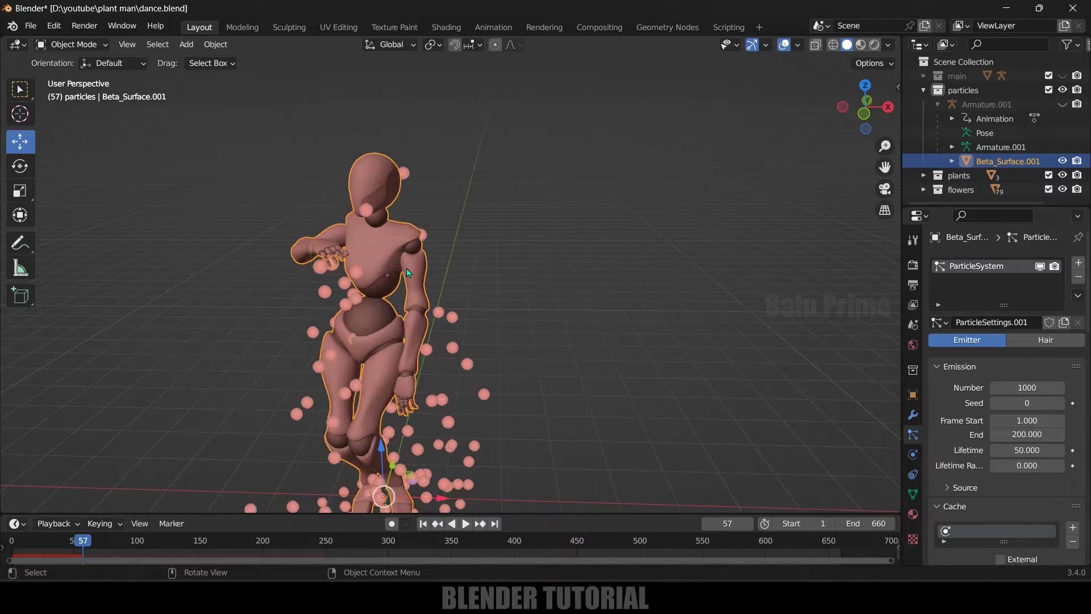
{"action": "scroll", "coordinate": [997, 391], "scroll_direction": "down", "scroll_amount": 5}
{"action": "scroll", "coordinate": [996, 387], "scroll_direction": "down", "scroll_amount": 18}
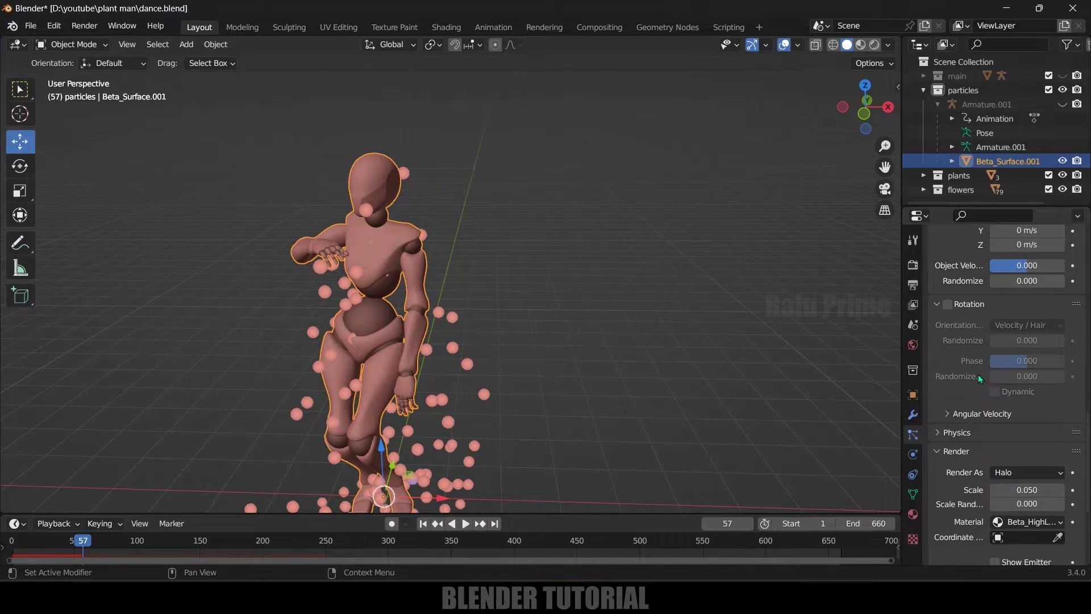
{"action": "scroll", "coordinate": [977, 373], "scroll_direction": "down", "scroll_amount": 7}
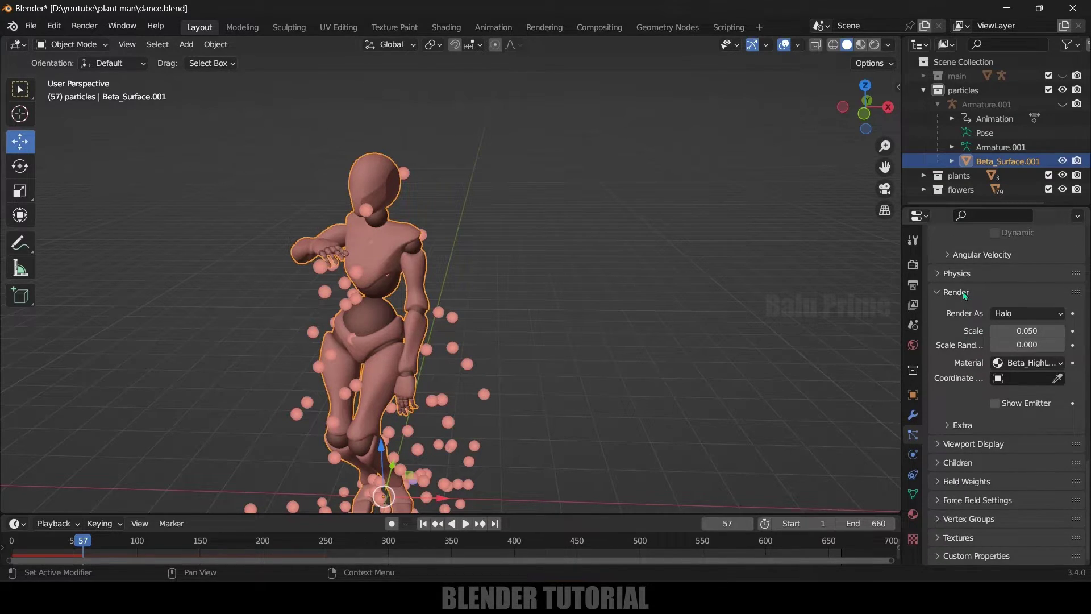
- Render the particles as instances of the flowers collection
{"action": "left_click", "coordinate": [1030, 314]}
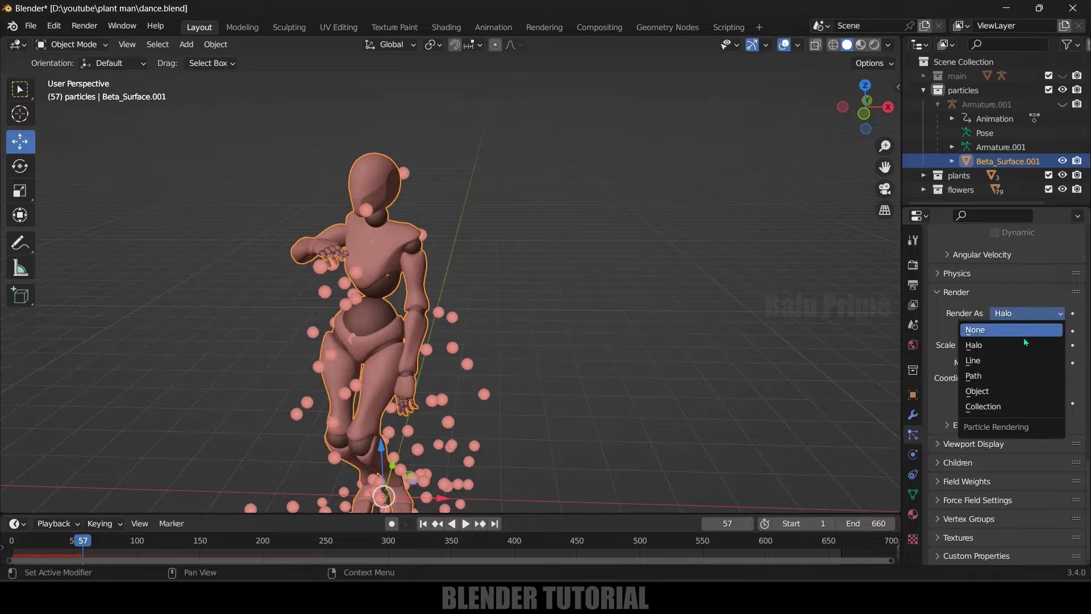
{"action": "left_click", "coordinate": [994, 406]}
{"action": "left_click", "coordinate": [1044, 417]}
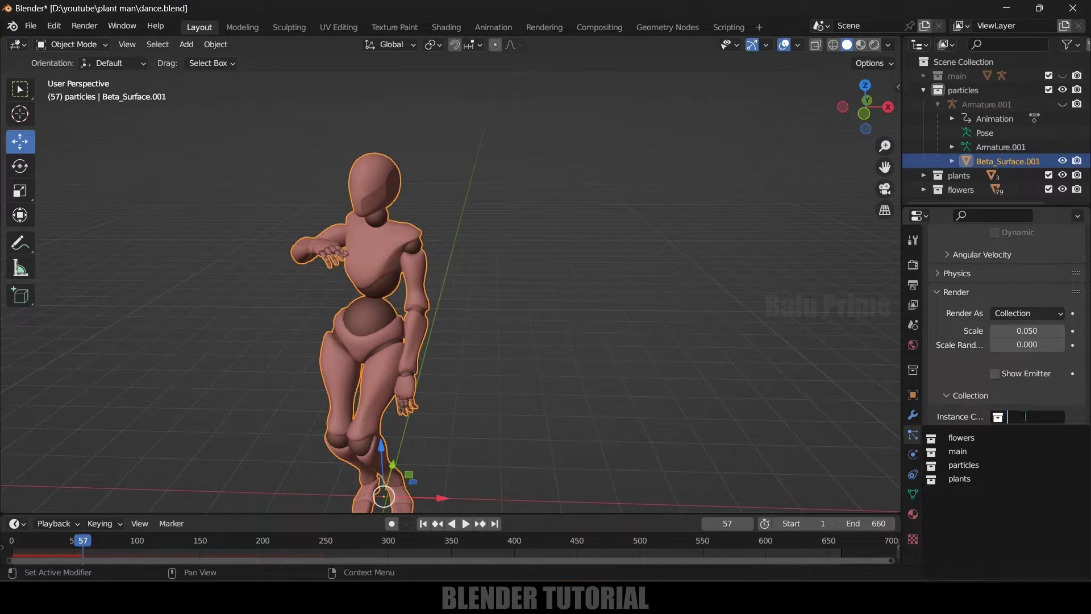
{"action": "left_click", "coordinate": [960, 437]}
{"action": "scroll", "coordinate": [563, 268], "scroll_direction": "down", "scroll_amount": 3}
{"action": "middle_click_drag", "start_coordinate": [563, 267], "coordinate": [534, 331]}
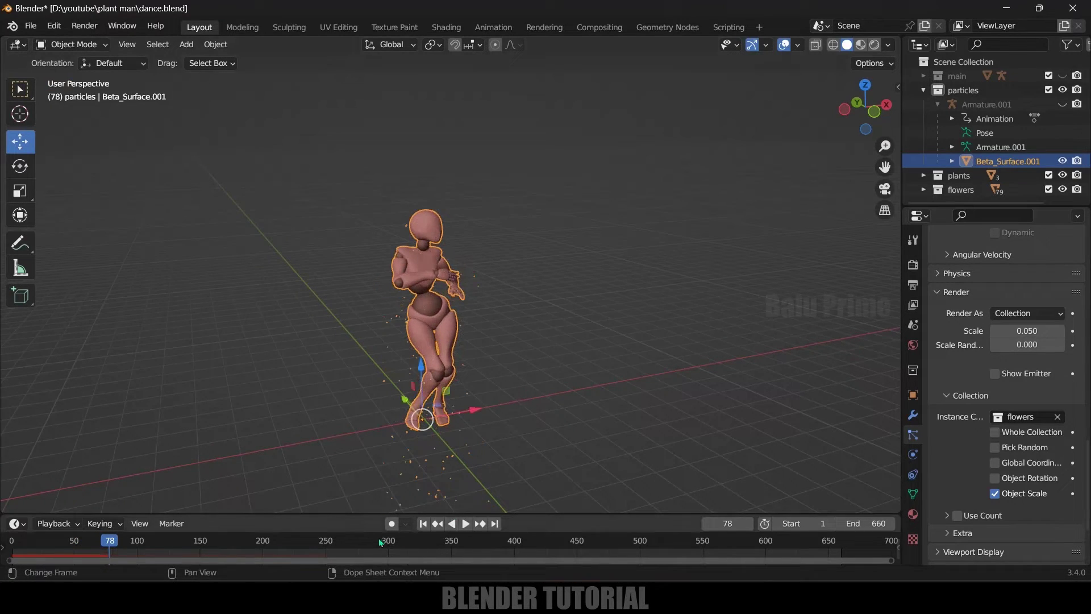
{"action": "left_click", "coordinate": [423, 524]}
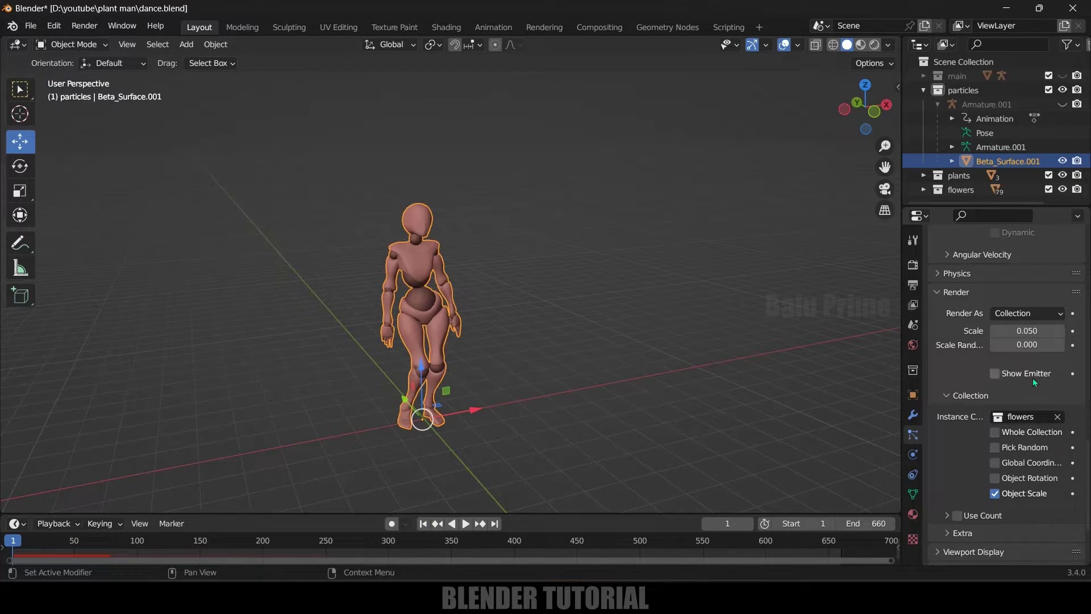
- Set the flower particle scale to 0.46 and preview them in Material Preview shading
{"action": "double_click", "coordinate": [1023, 331]}
{"action": "type", "text": "0.97"}
{"action": "key", "text": "Return"}
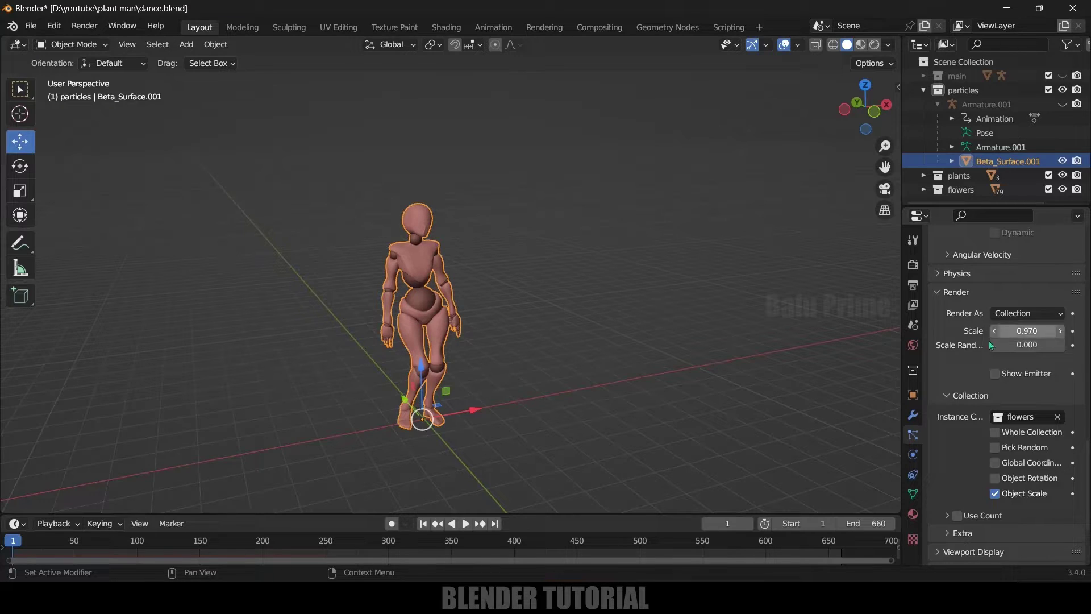
{"action": "key", "text": "space"}
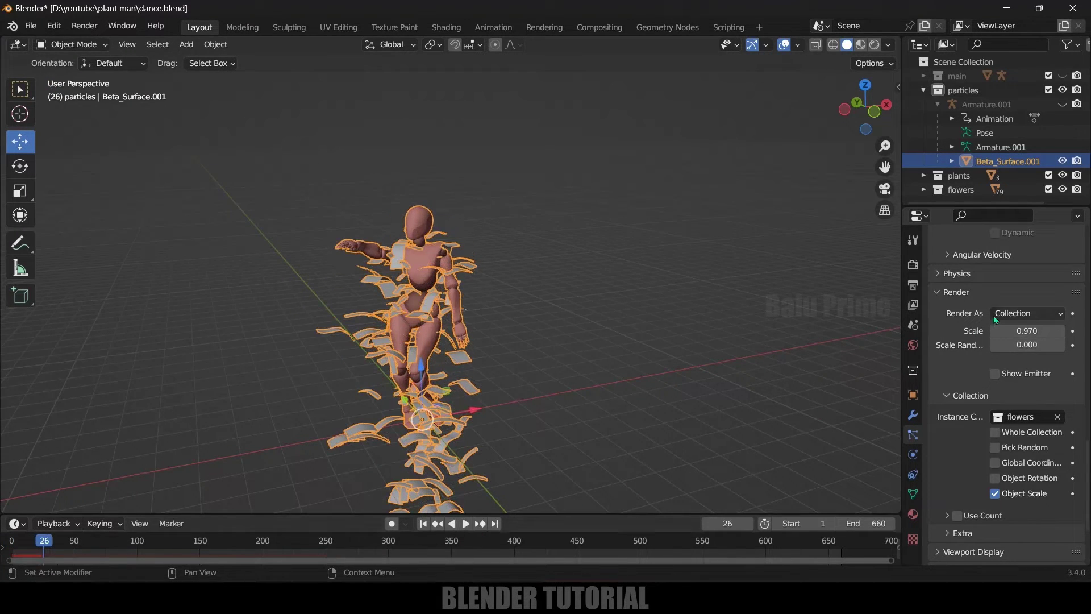
{"action": "left_click_drag", "start_coordinate": [1035, 328], "coordinate": [943, 328]}
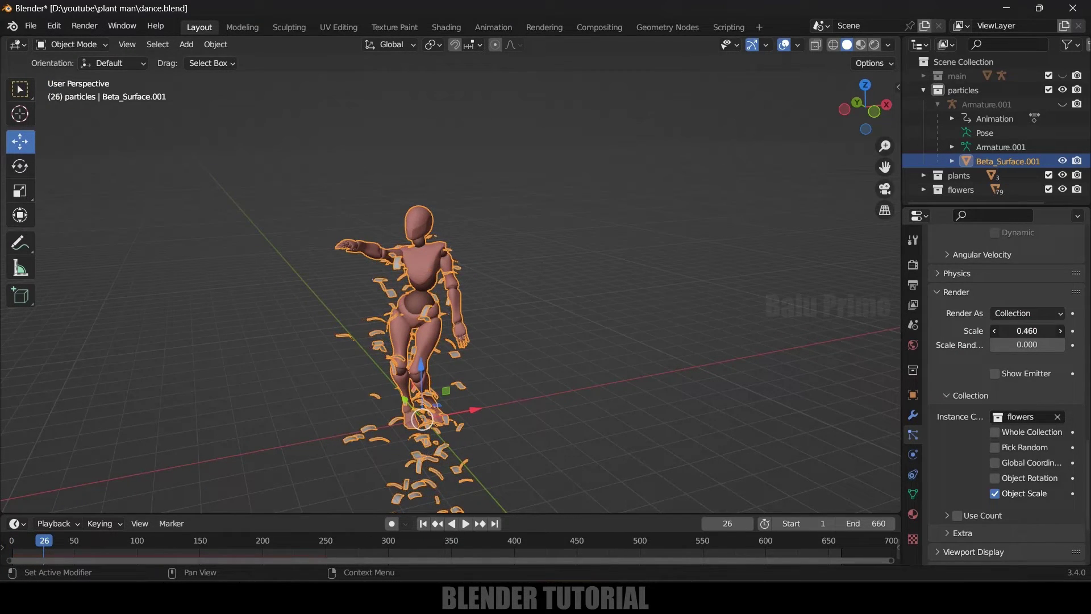
{"action": "scroll", "coordinate": [731, 369], "scroll_direction": "up", "scroll_amount": 3}
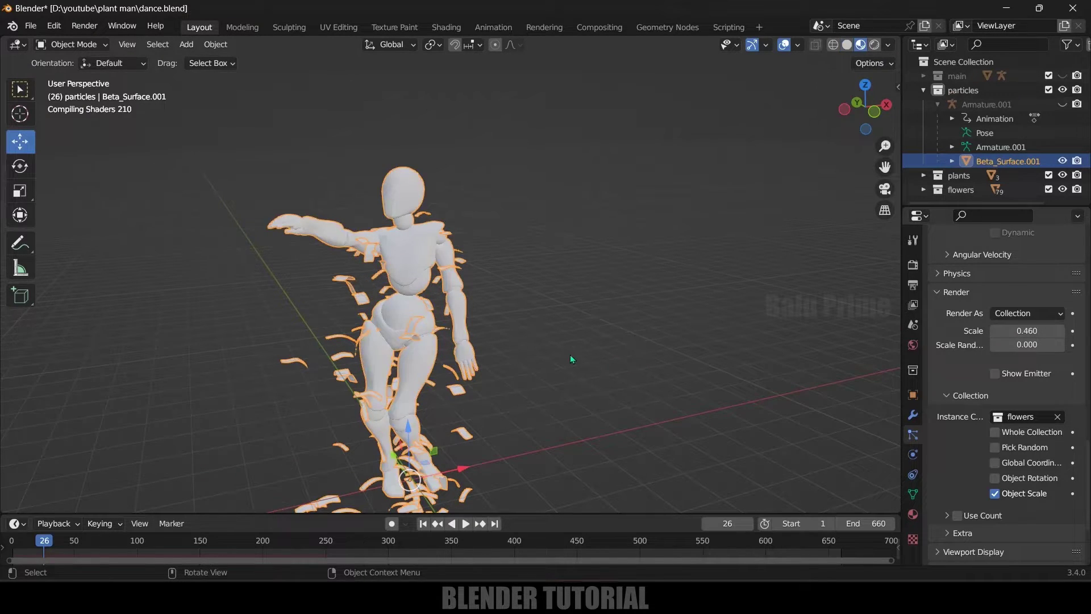
{"action": "key", "text": "shift+Left"}
{"action": "left_click", "coordinate": [465, 524]}
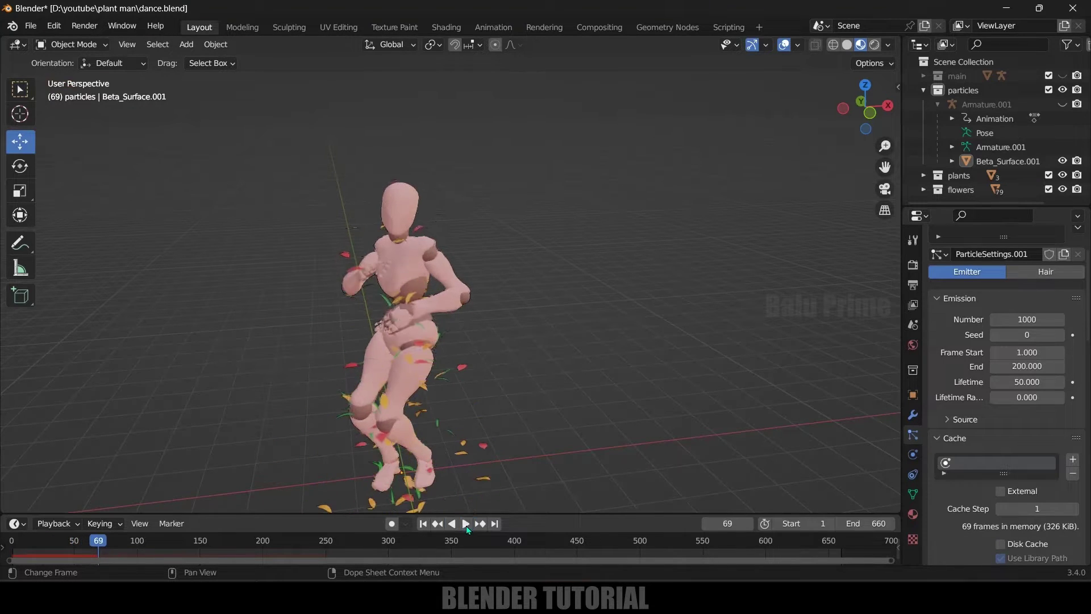
- Set the particle emission end frame to 660
{"action": "key", "text": "Escape"}
{"action": "scroll", "coordinate": [950, 391], "scroll_direction": "down", "scroll_amount": 10}
{"action": "scroll", "coordinate": [950, 391], "scroll_direction": "up", "scroll_amount": 3}
{"action": "scroll", "coordinate": [950, 391], "scroll_direction": "up", "scroll_amount": 10}
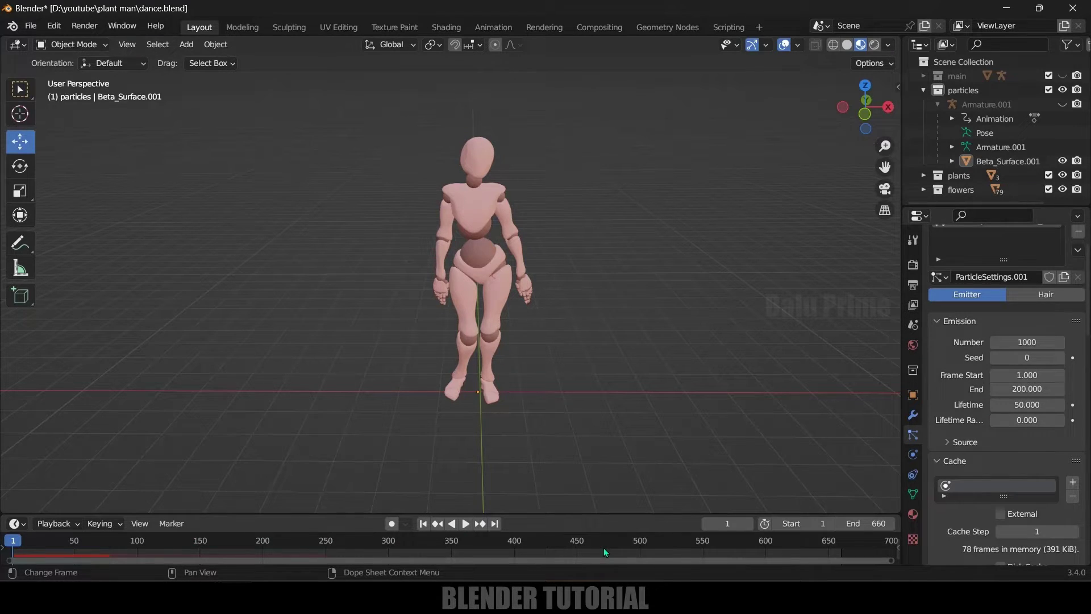
{"action": "left_click", "coordinate": [1037, 389]}
{"action": "type", "text": "660"}
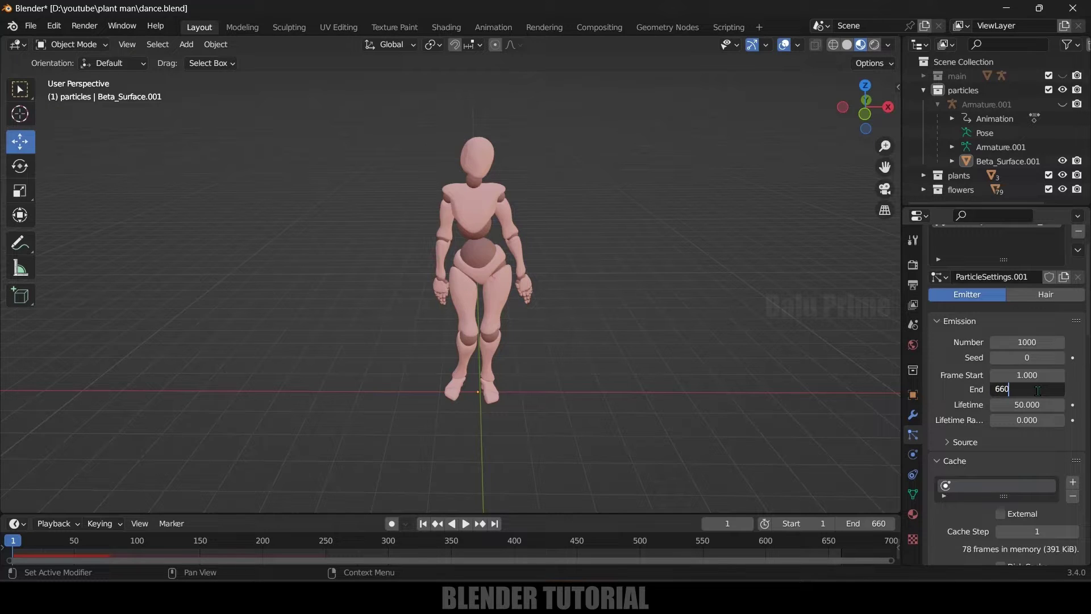
{"action": "key", "text": "Return"}
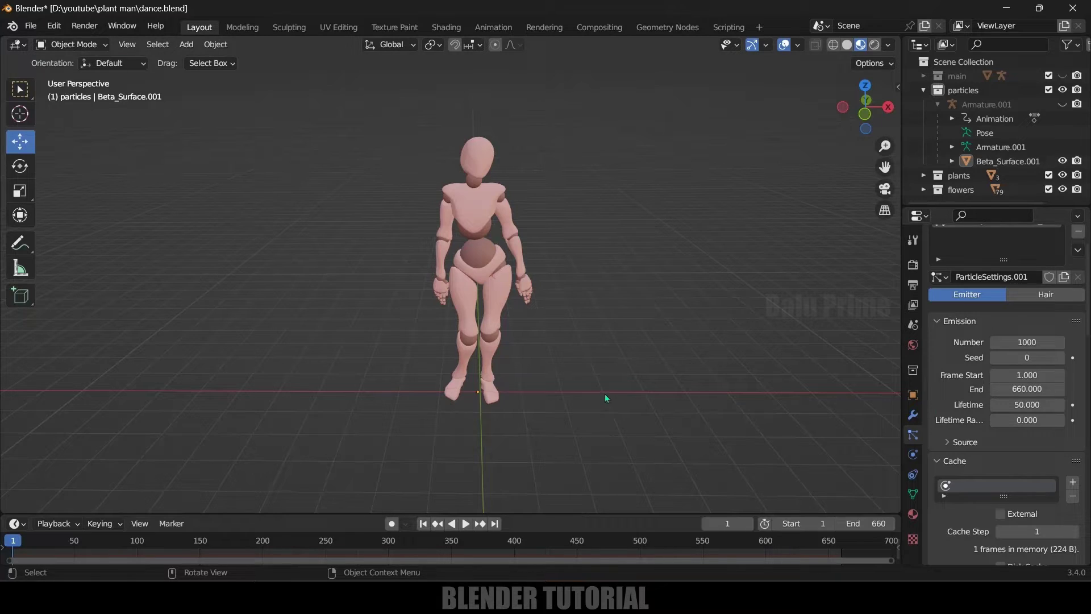
- Set the particle lifetime to 660 with lifetime randomness 0.440
{"action": "left_click", "coordinate": [1022, 405]}
{"action": "type", "text": "660"}
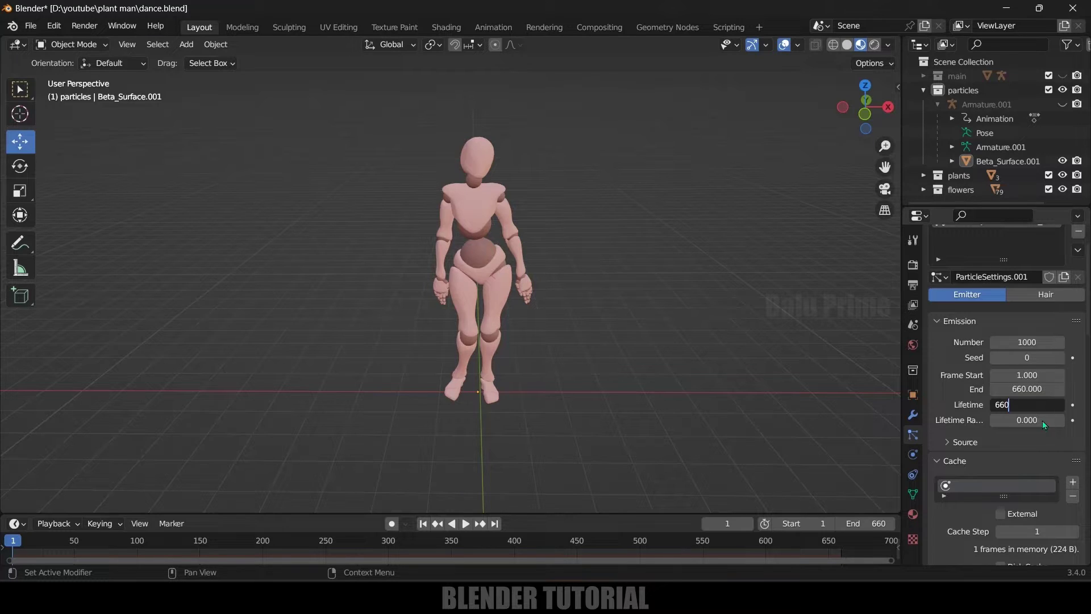
{"action": "key", "text": "Return"}
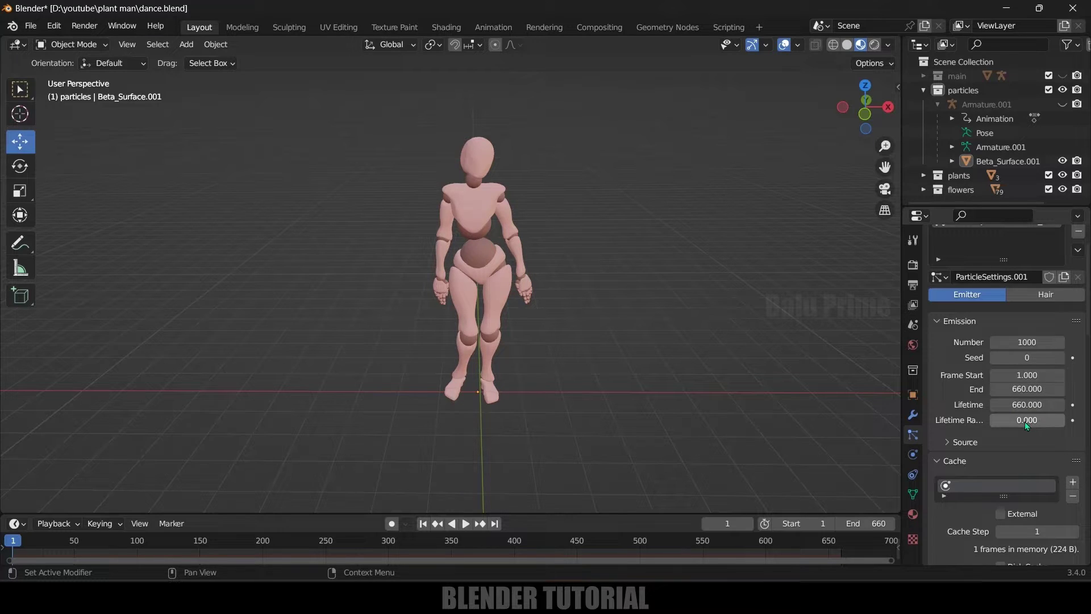
{"action": "left_click_drag", "start_coordinate": [1033, 420], "coordinate": [1045, 420]}
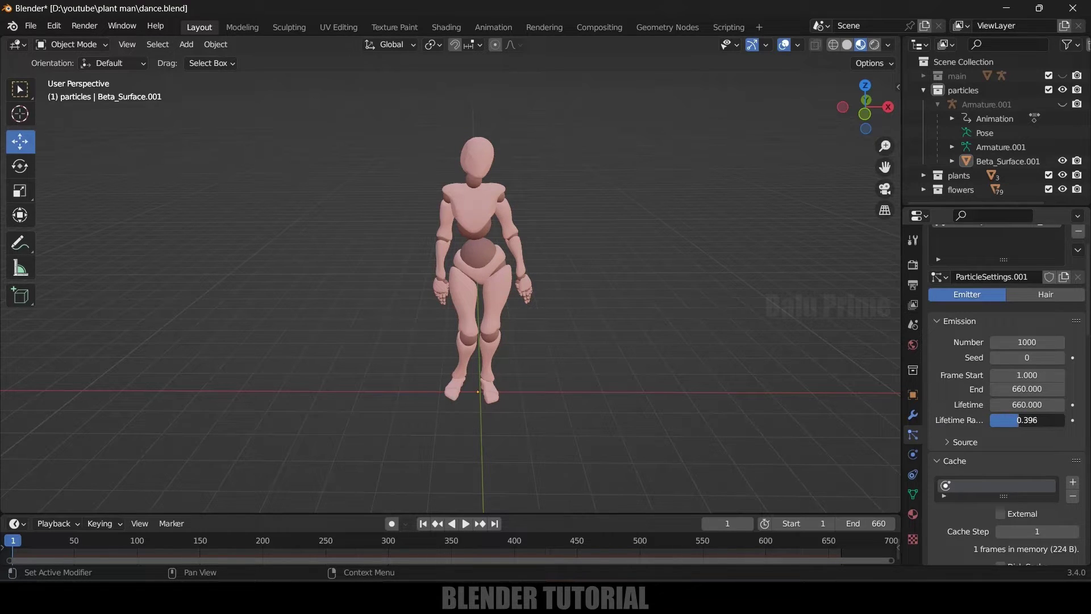
{"action": "scroll", "coordinate": [981, 412], "scroll_direction": "down", "scroll_amount": 10}
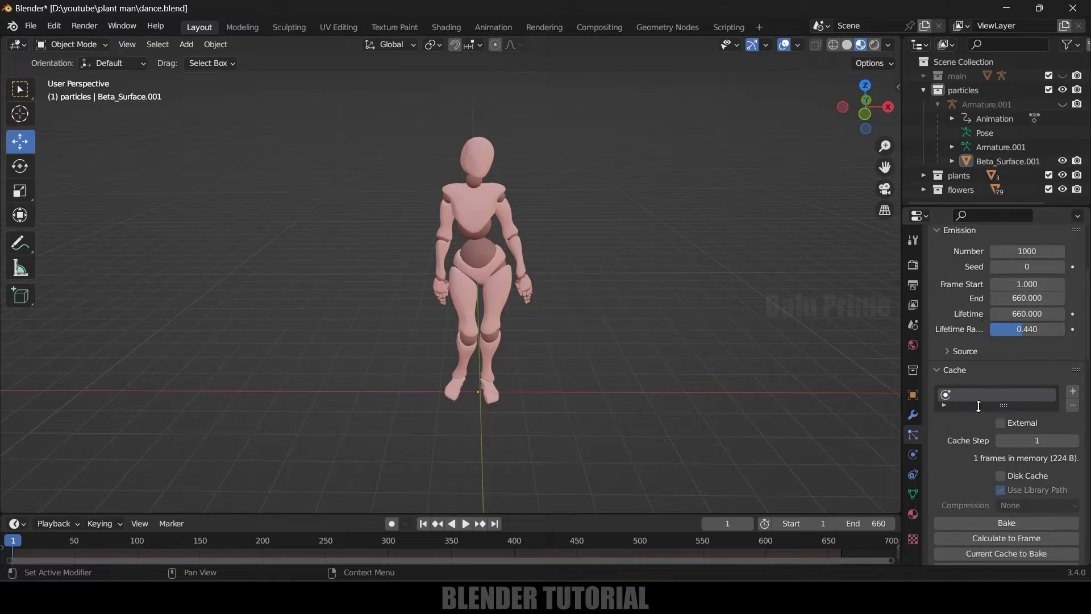
{"action": "scroll", "coordinate": [980, 412], "scroll_direction": "down", "scroll_amount": 15}
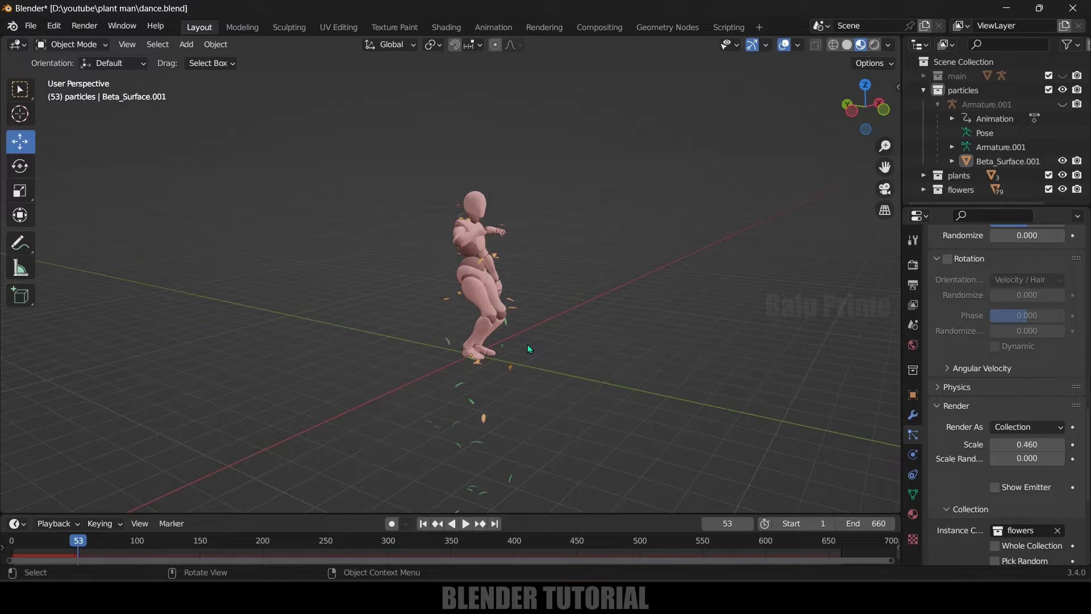
{"action": "scroll", "coordinate": [524, 349], "scroll_direction": "down", "scroll_amount": 2}
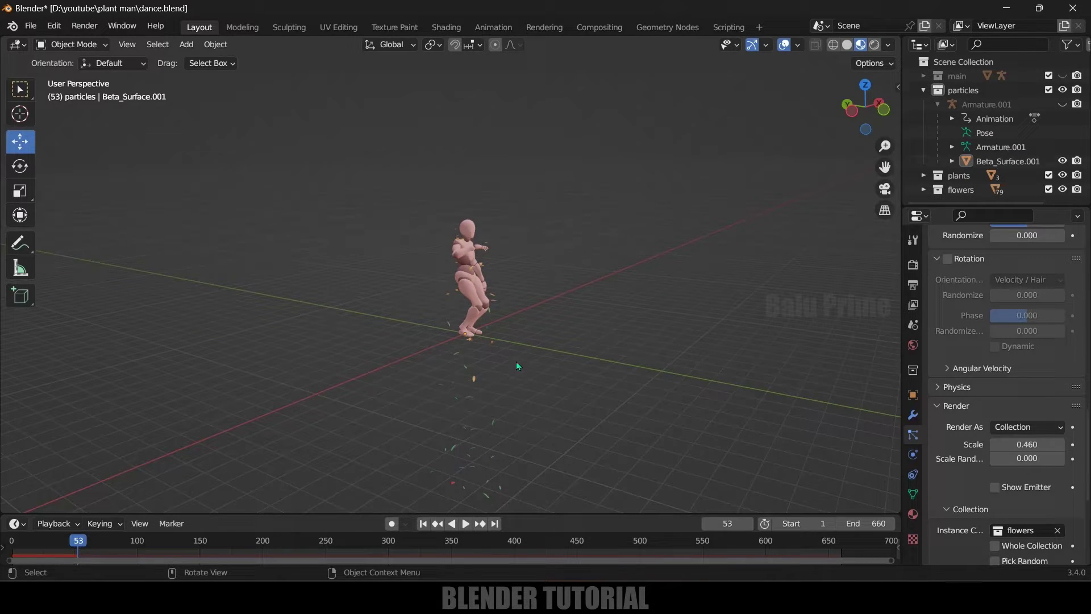
- Add a plane mesh and slide it toward the character
{"action": "left_click", "coordinate": [423, 523]}
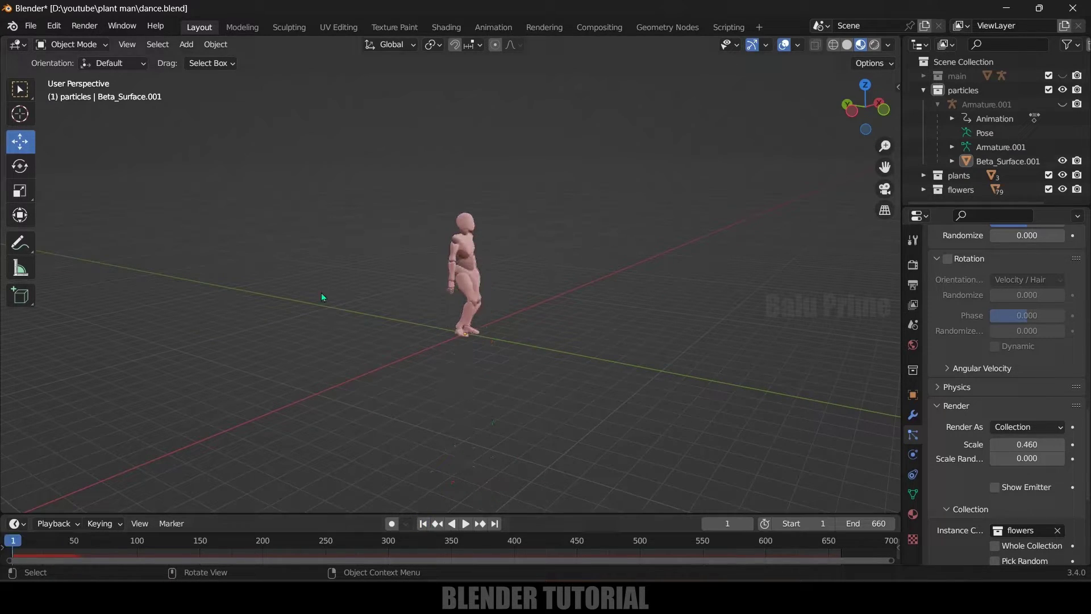
{"action": "left_click", "coordinate": [186, 44]}
{"action": "mouse_move", "coordinate": [206, 62]}
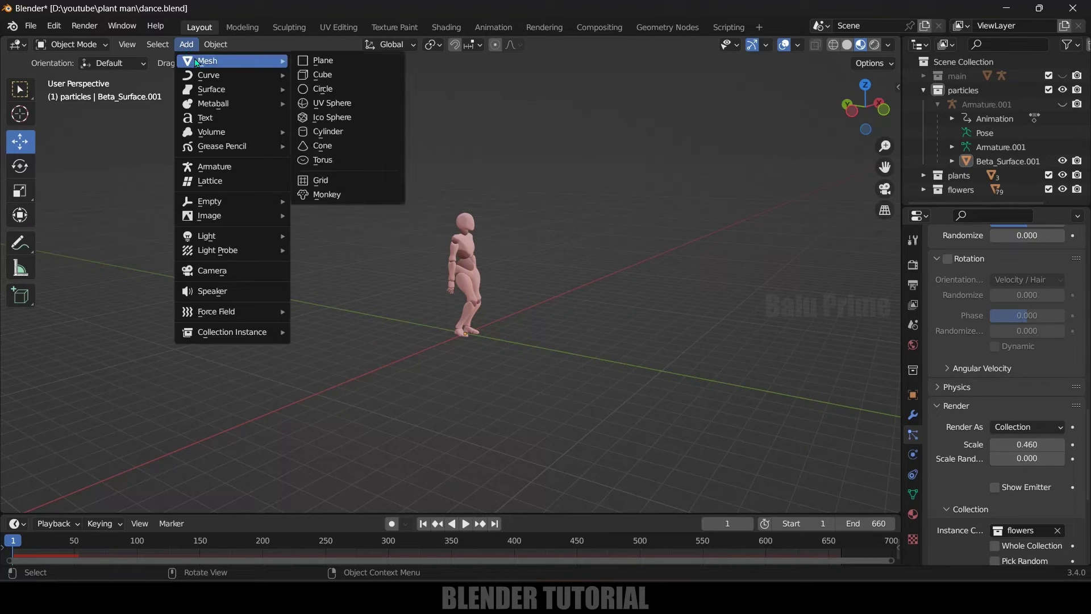
{"action": "left_click", "coordinate": [329, 61]}
{"action": "scroll", "coordinate": [503, 391], "scroll_direction": "down", "scroll_amount": 5}
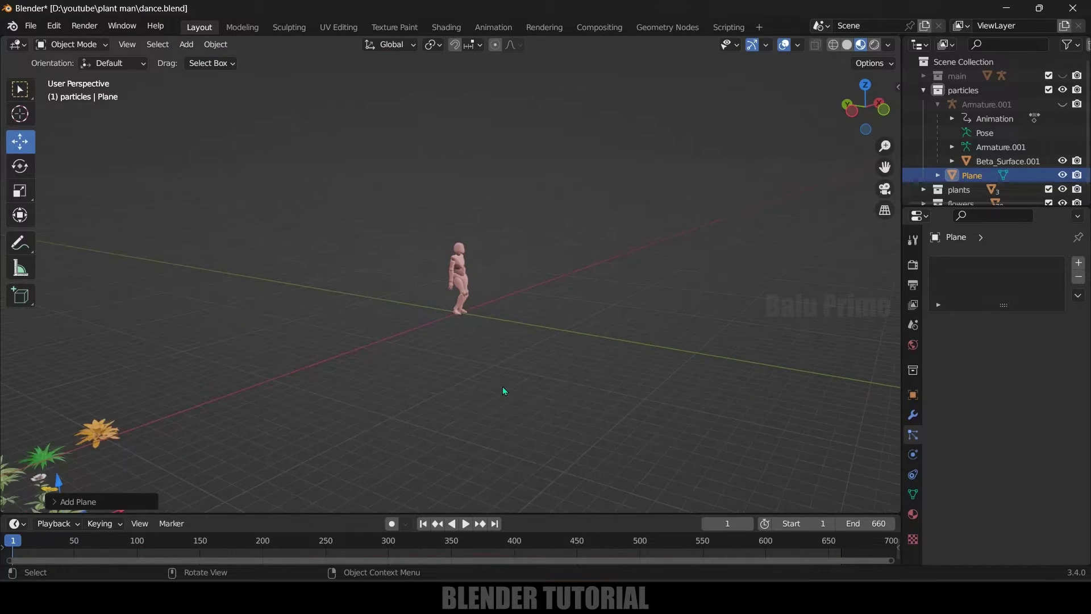
{"action": "middle_click_drag", "start_coordinate": [500, 394], "coordinate": [274, 369]}
{"action": "left_click_drag", "start_coordinate": [272, 354], "coordinate": [529, 350]}
- Enlarge the plane into a wide floor and move it under the character's feet
{"action": "key", "text": "s"}
{"action": "left_click", "coordinate": [599, 449]}
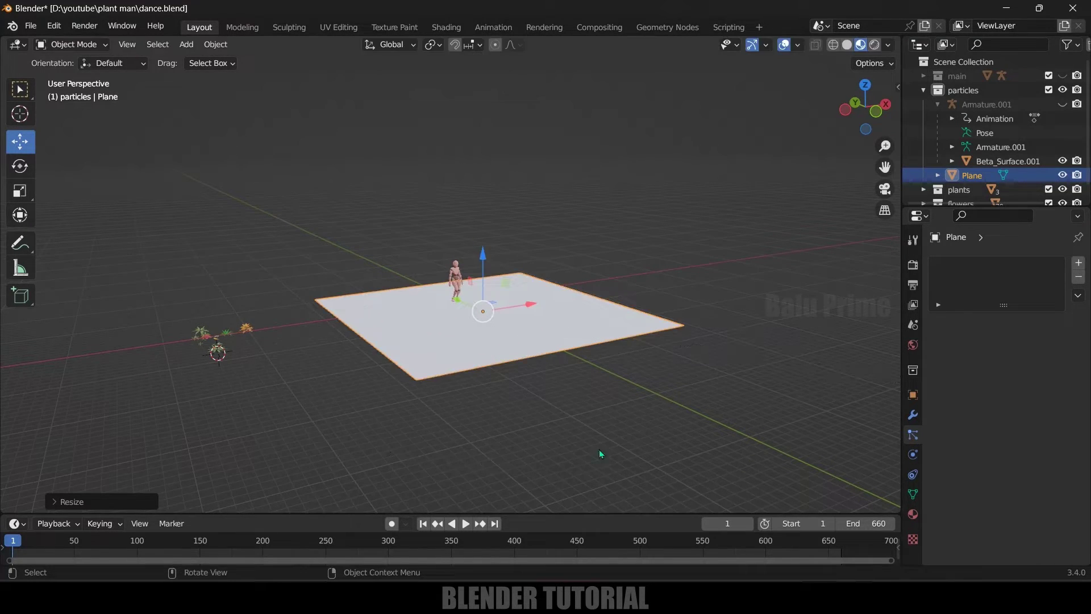
{"action": "key", "text": "g"}
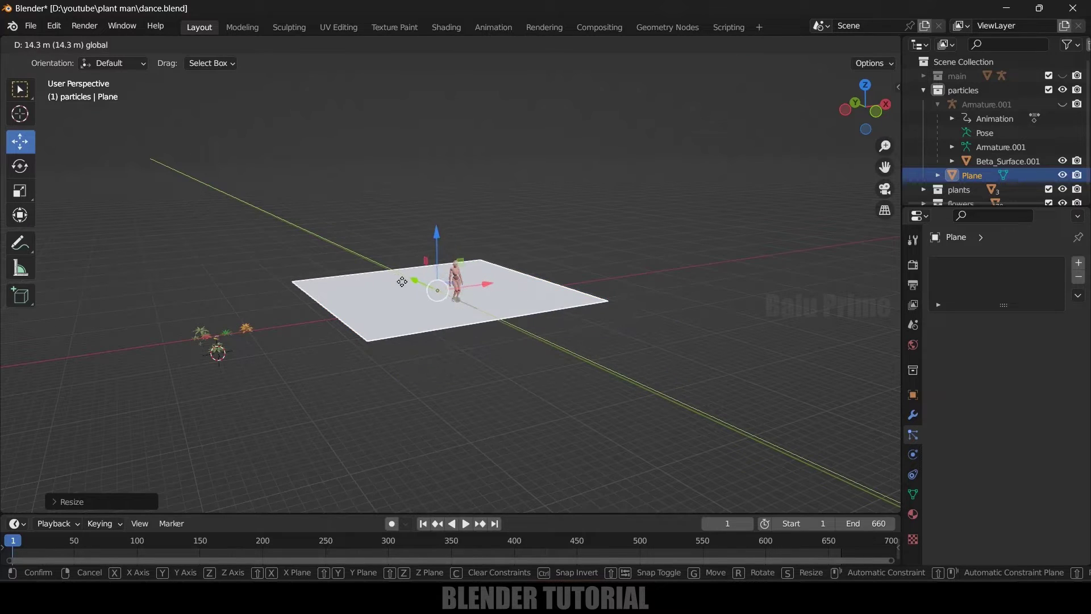
{"action": "left_click", "coordinate": [523, 382]}
{"action": "scroll", "coordinate": [523, 382], "scroll_direction": "up", "scroll_amount": 6}
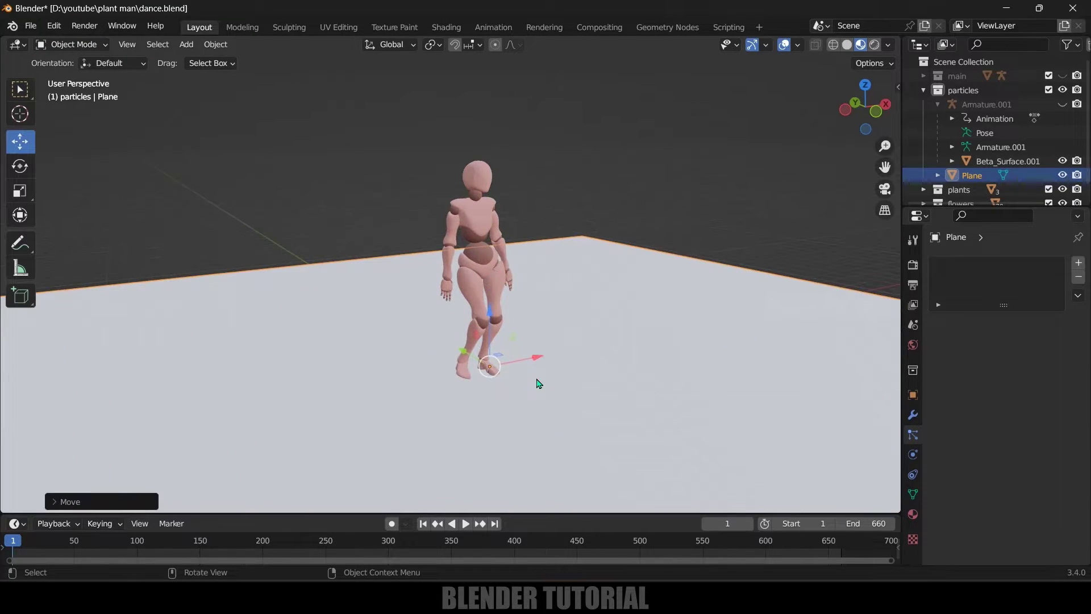
{"action": "key", "text": "KP_1"}
{"action": "scroll", "coordinate": [540, 392], "scroll_direction": "up", "scroll_amount": 4}
{"action": "left_click_drag", "start_coordinate": [538, 415], "coordinate": [511, 404]}
{"action": "scroll", "coordinate": [342, 348], "scroll_direction": "down", "scroll_amount": 4}
{"action": "mouse_move", "coordinate": [342, 348]}
{"action": "middle_mouse_down"}
{"action": "mouse_move", "coordinate": [387, 370]}
{"action": "mouse_move", "coordinate": [335, 353]}
{"action": "middle_mouse_up"}
{"action": "scroll", "coordinate": [391, 375], "scroll_direction": "down", "scroll_amount": 2}
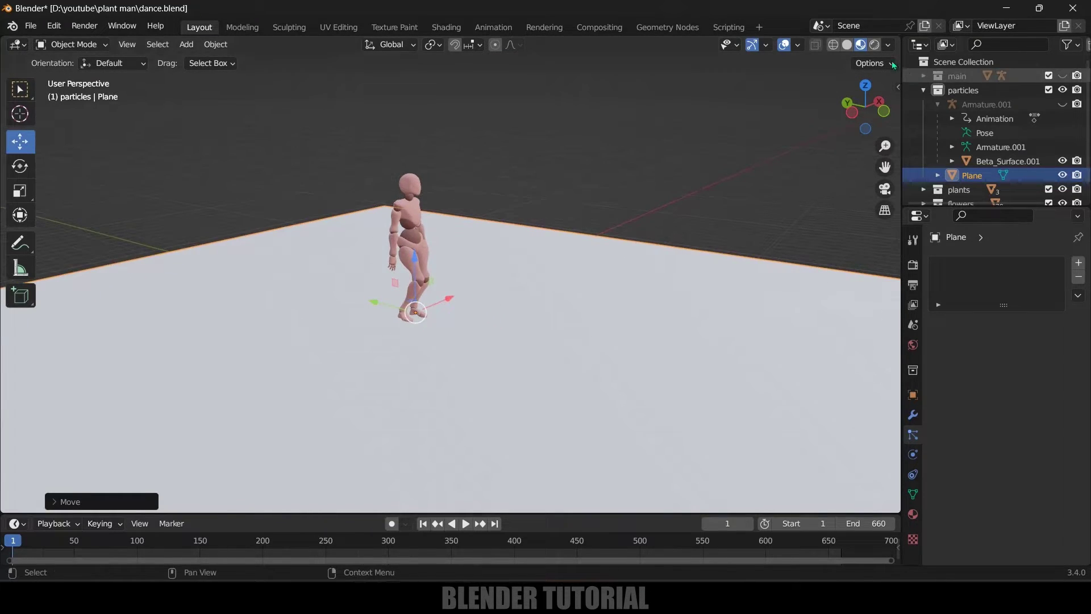
- In Solid shading, give the plane Collision physics and test it in playback
{"action": "left_click", "coordinate": [846, 45]}
{"action": "left_click", "coordinate": [625, 226]}
{"action": "left_click", "coordinate": [531, 377]}
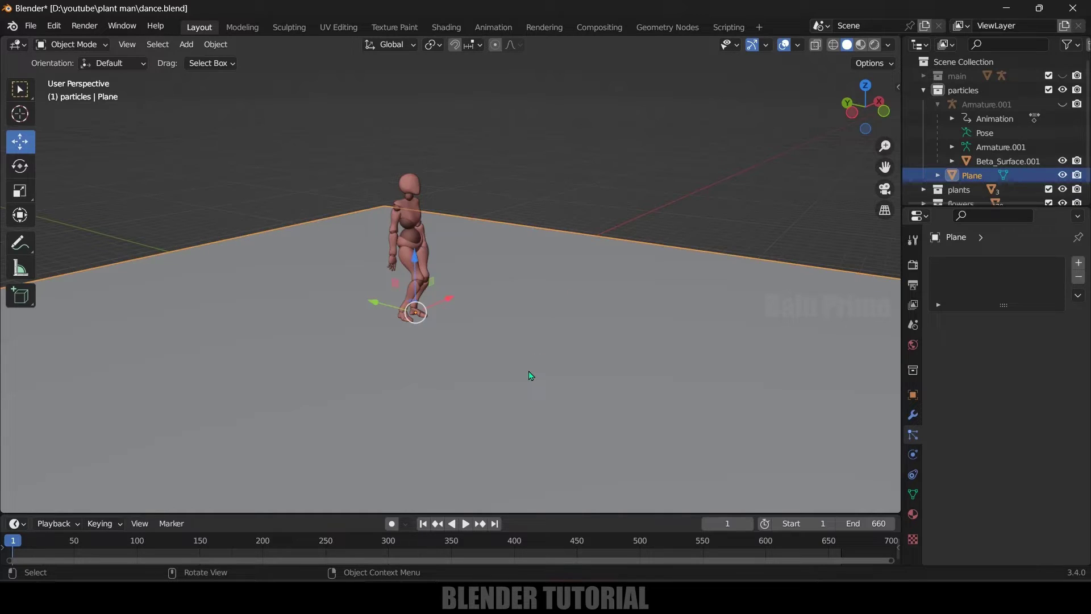
{"action": "left_click", "coordinate": [913, 454]}
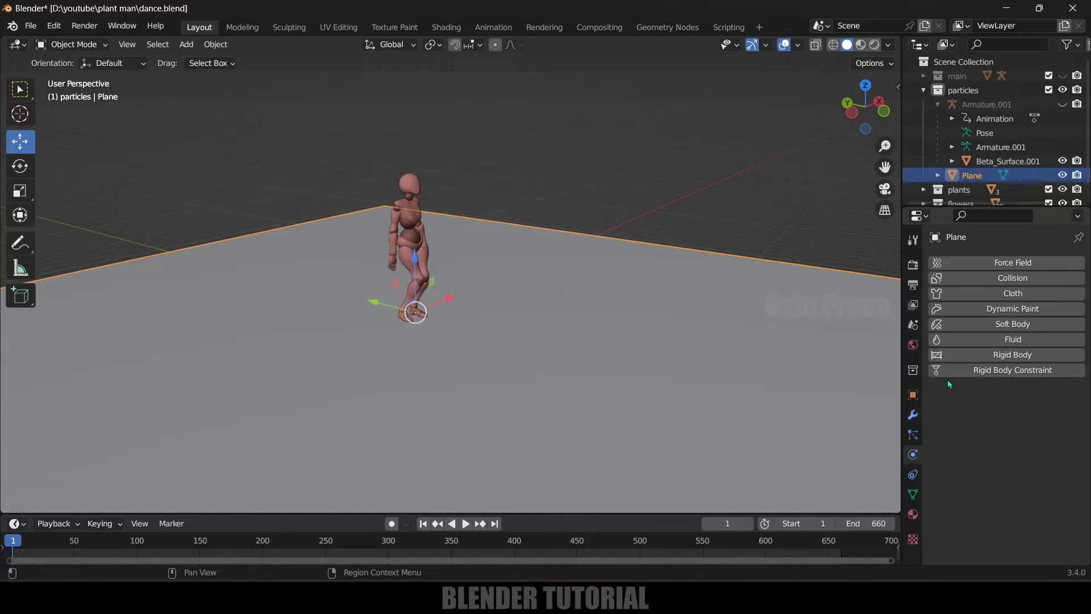
{"action": "left_click", "coordinate": [1019, 278]}
{"action": "key", "text": "space"}
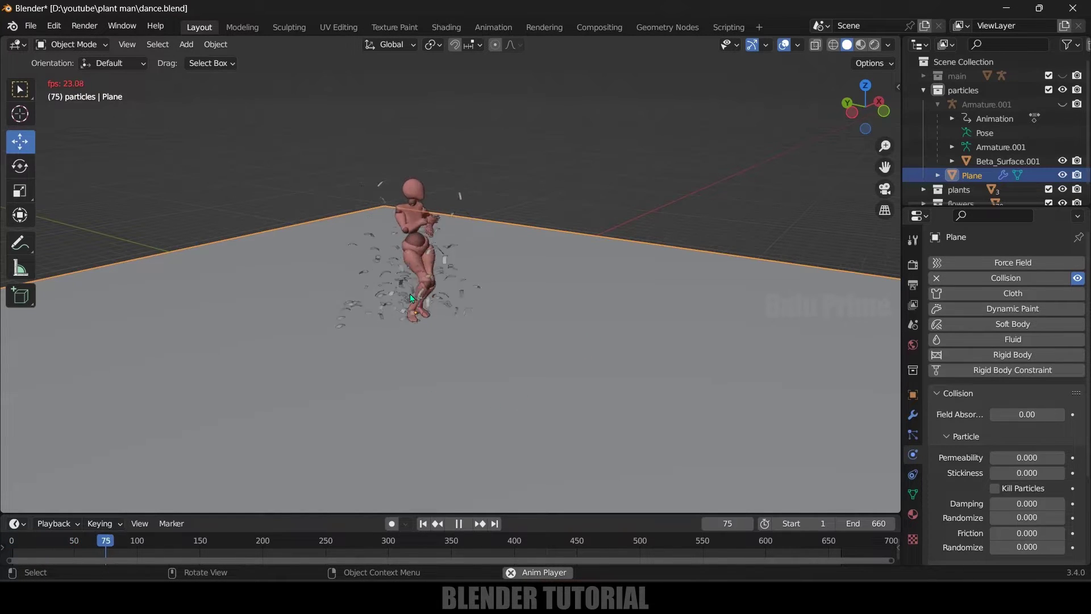
{"action": "key", "text": "space"}
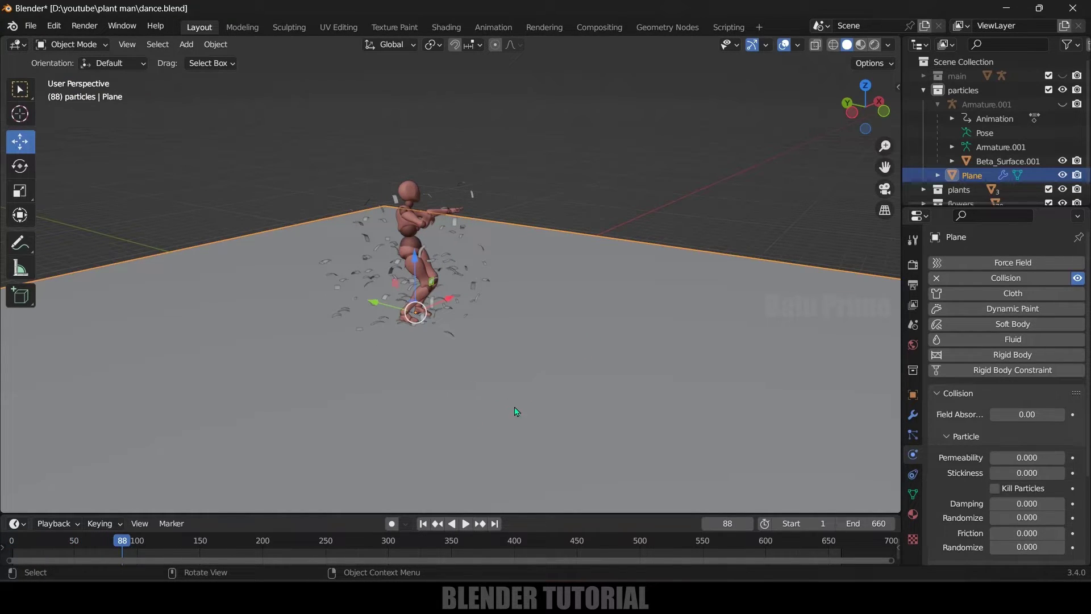
- Set the plane's particle friction to 1.000 and stickiness to 3.300
{"action": "left_click", "coordinate": [658, 233]}
{"action": "left_click", "coordinate": [657, 299]}
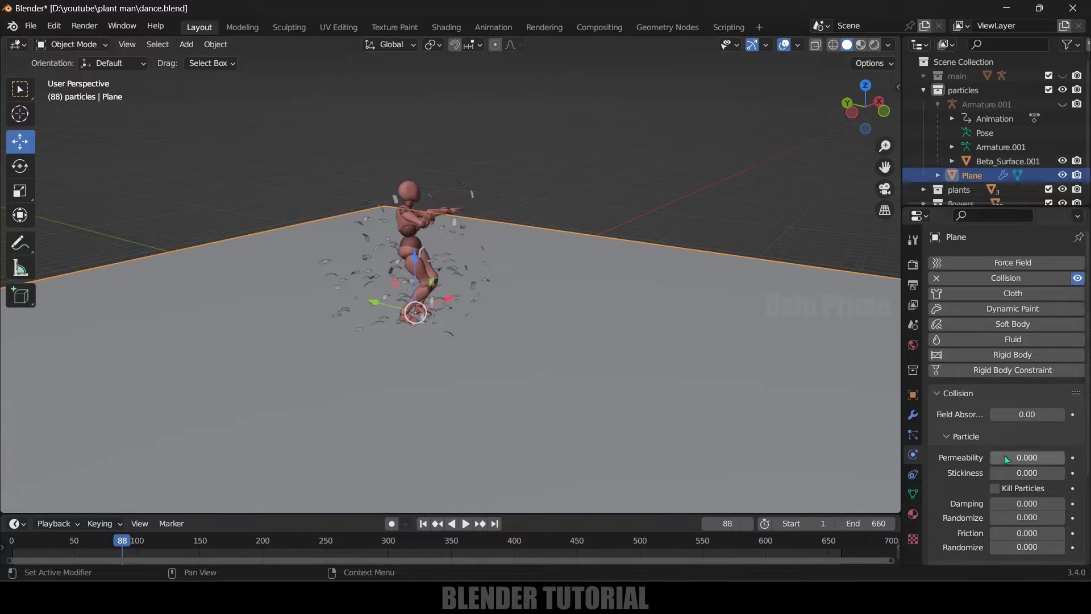
{"action": "scroll", "coordinate": [946, 463], "scroll_direction": "down", "scroll_amount": 4}
{"action": "scroll", "coordinate": [946, 464], "scroll_direction": "down", "scroll_amount": 1}
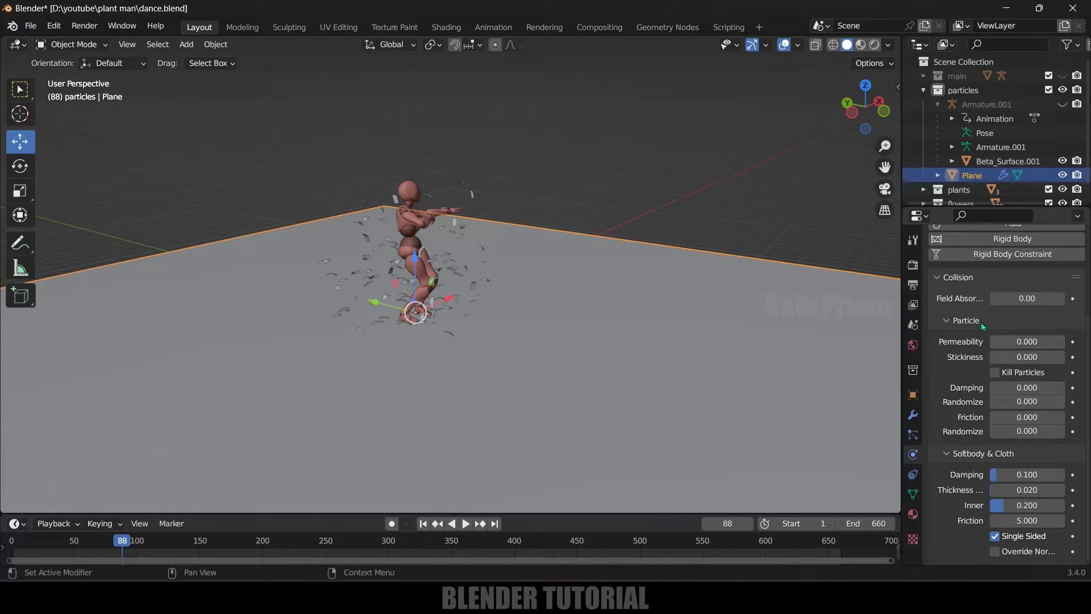
{"action": "left_click_drag", "start_coordinate": [1005, 417], "coordinate": [1068, 417]}
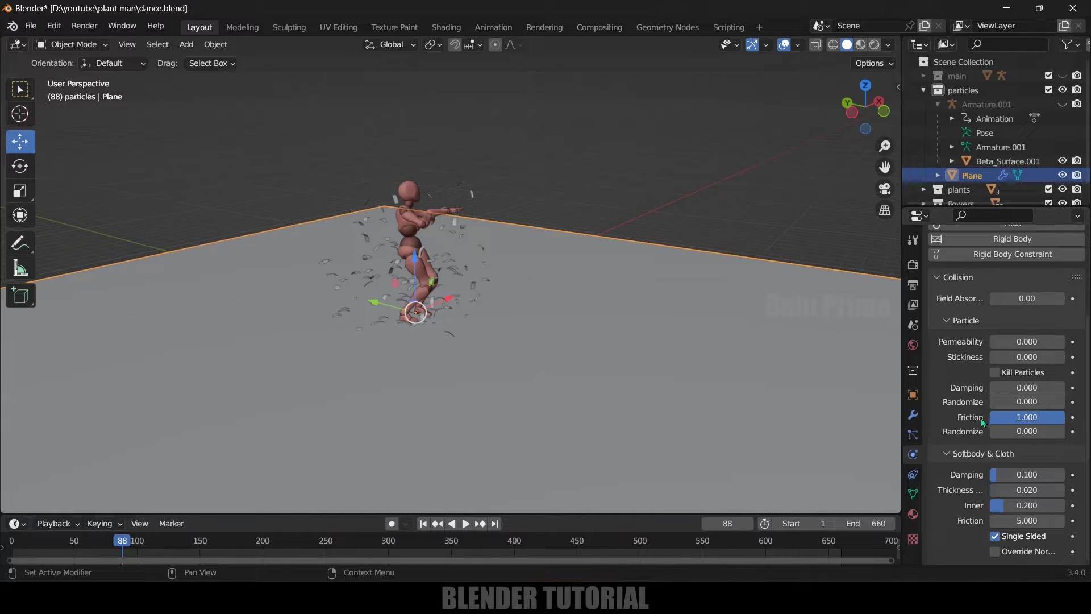
{"action": "left_click_drag", "start_coordinate": [1005, 357], "coordinate": [1031, 357]}
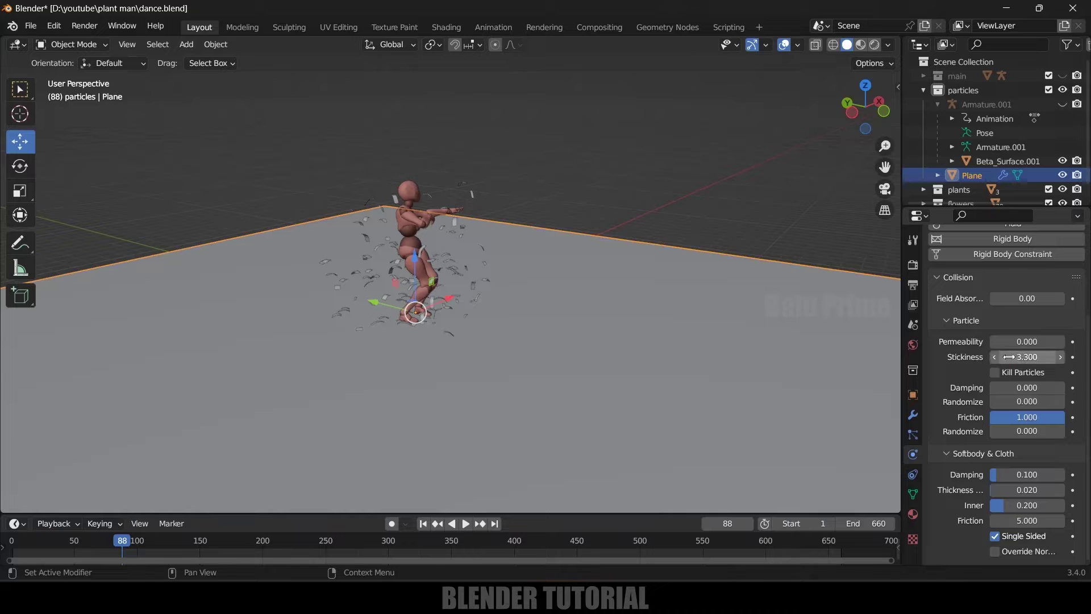
- Replay the animation from frame 1 to check flowers collecting on the floor
{"action": "left_click", "coordinate": [423, 523]}
{"action": "left_click", "coordinate": [465, 523]}
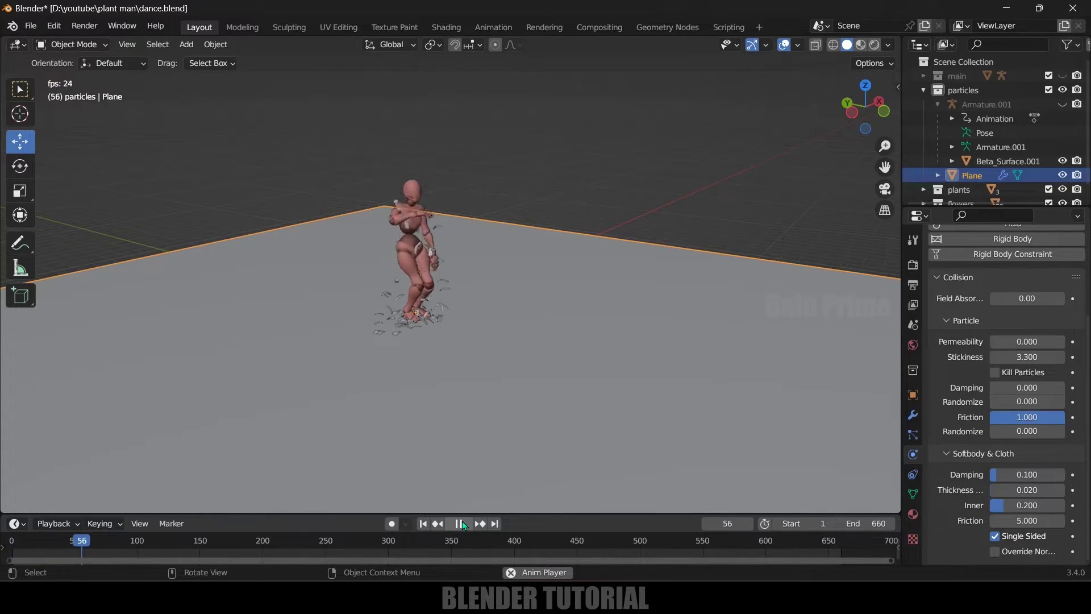
{"action": "left_click", "coordinate": [461, 524]}
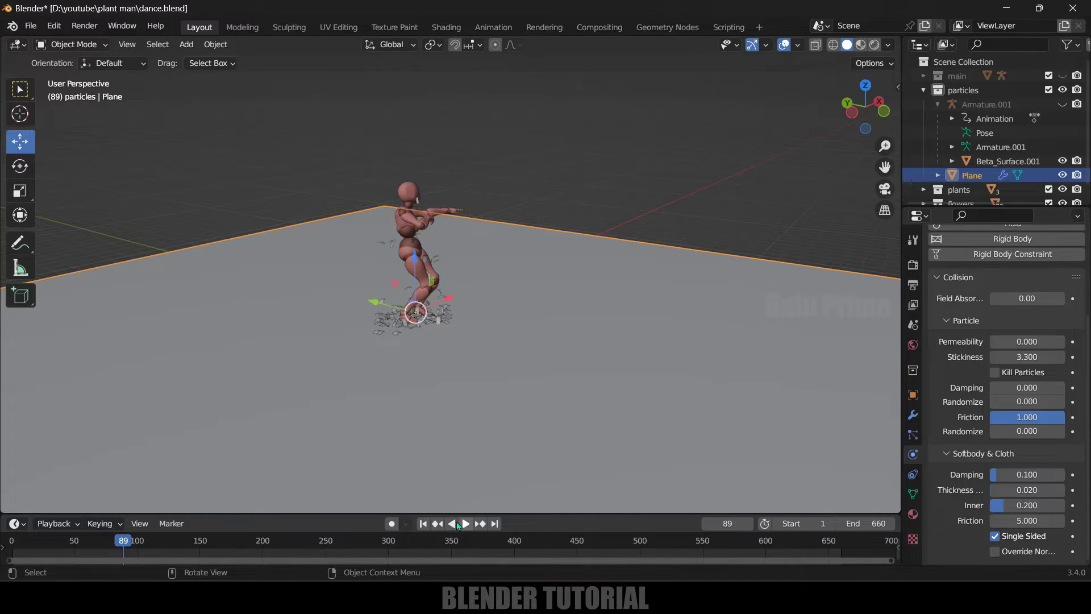
{"action": "left_click", "coordinate": [423, 523]}
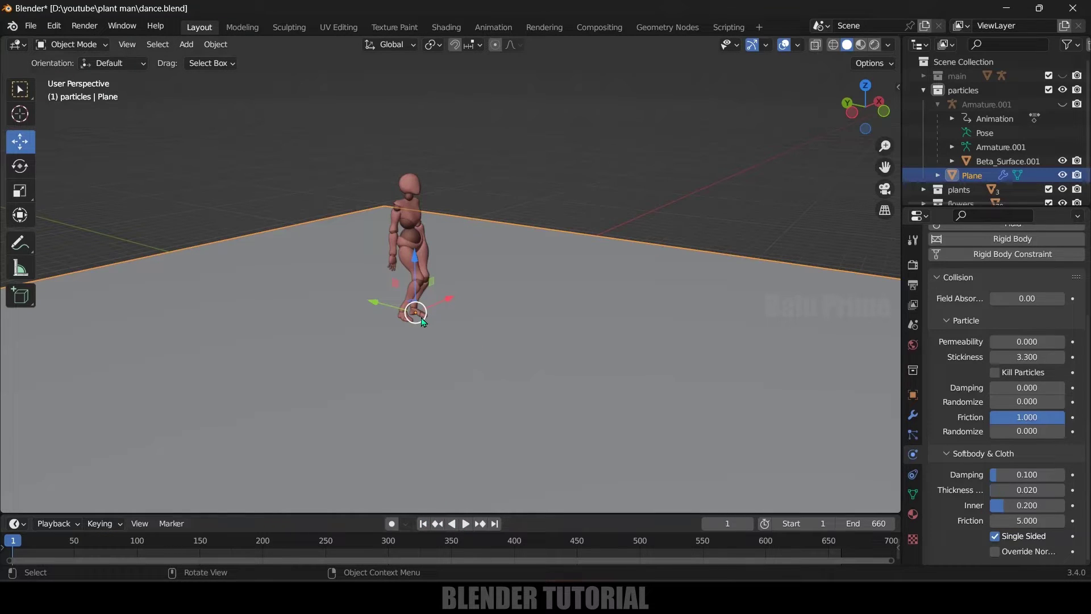
{"action": "left_click", "coordinate": [465, 524]}
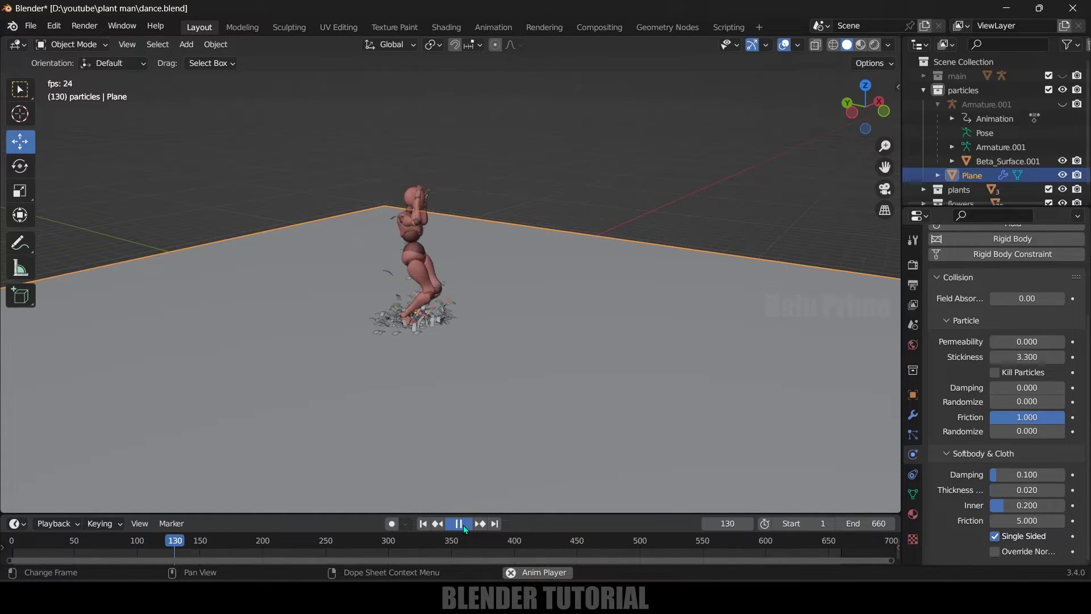
{"action": "left_click", "coordinate": [464, 527]}
- Stretch the plane along its Y axis, deselect it and rewind to frame 1
{"action": "middle_click_drag", "start_coordinate": [486, 345], "coordinate": [537, 370]}
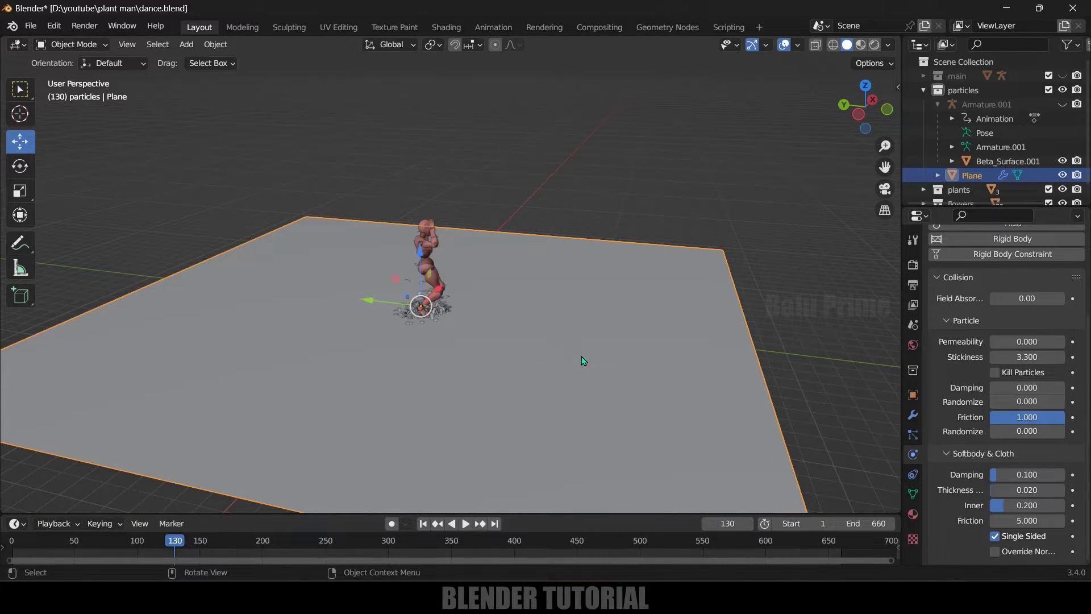
{"action": "key", "text": "s"}
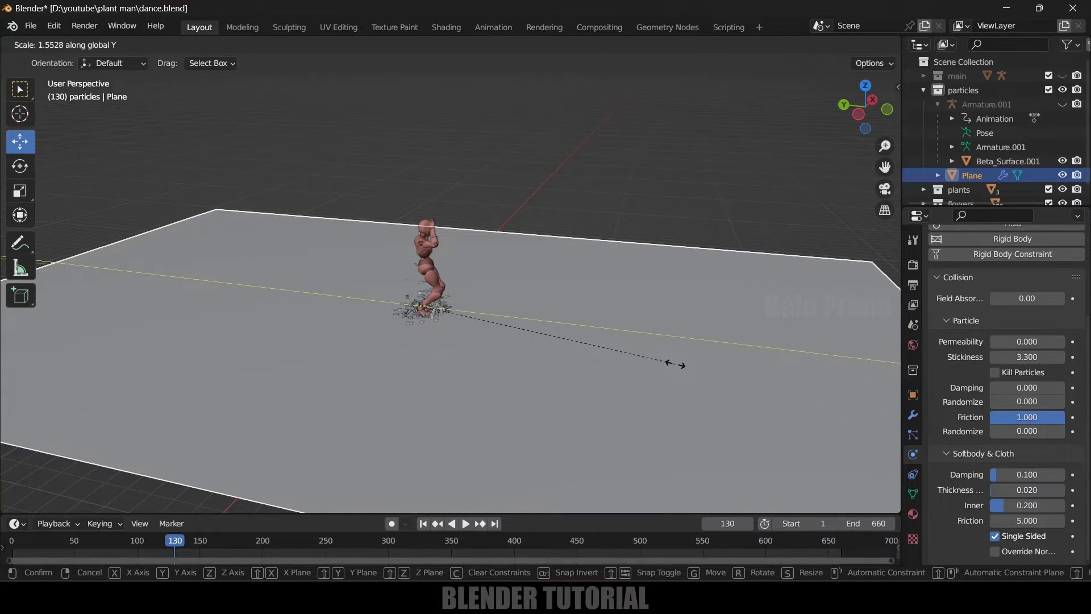
{"action": "left_click", "coordinate": [700, 370]}
{"action": "middle_click_drag", "start_coordinate": [669, 370], "coordinate": [684, 361]}
{"action": "key", "text": "alt+a"}
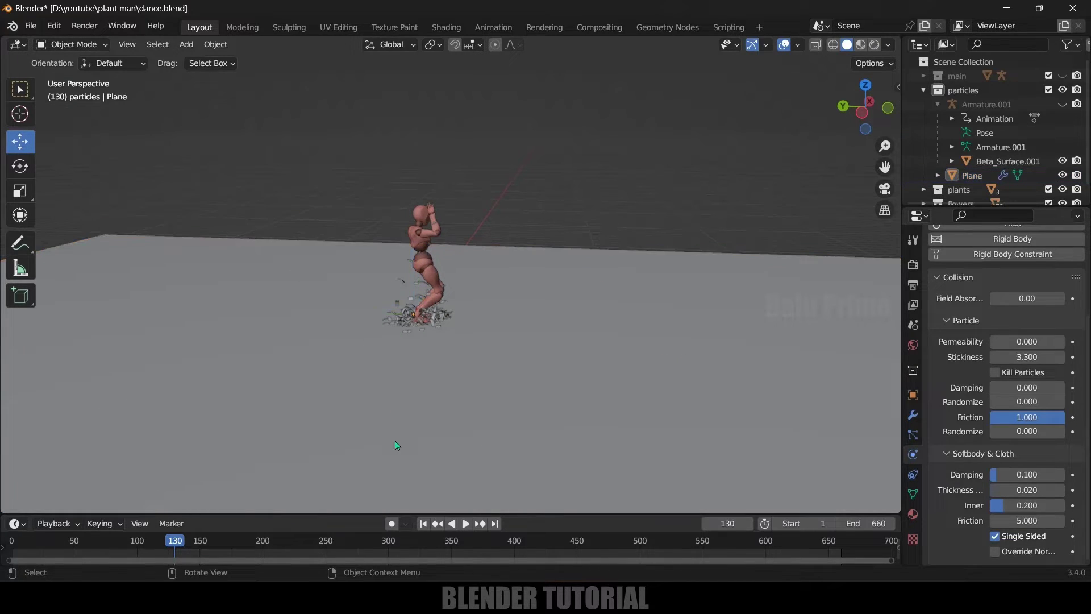
{"action": "left_click", "coordinate": [423, 523]}
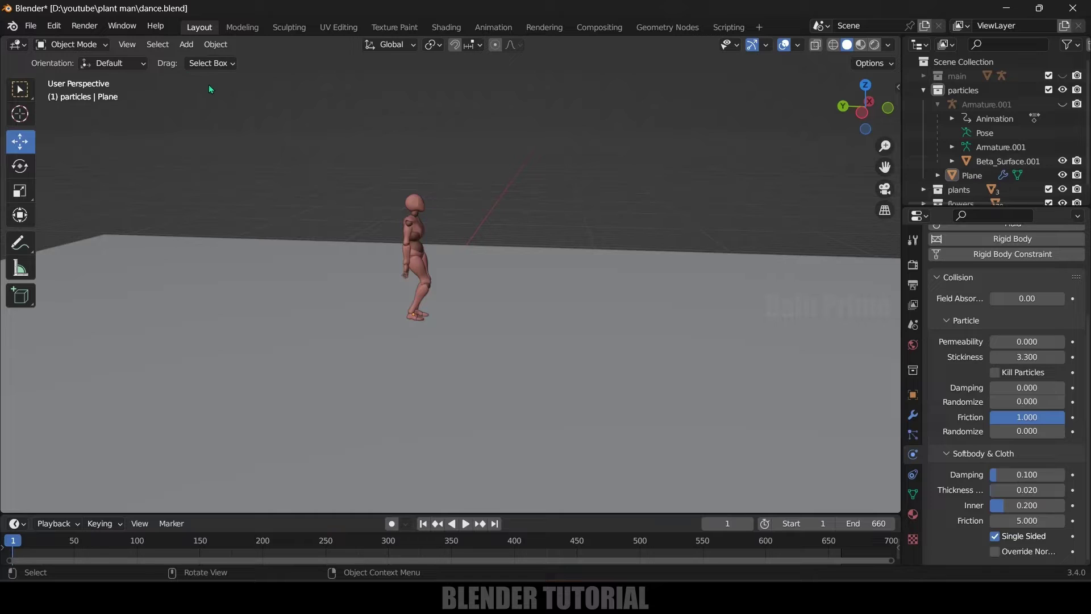
- Add a Wind force field, place it above the plane and scale it up
{"action": "left_click", "coordinate": [186, 47]}
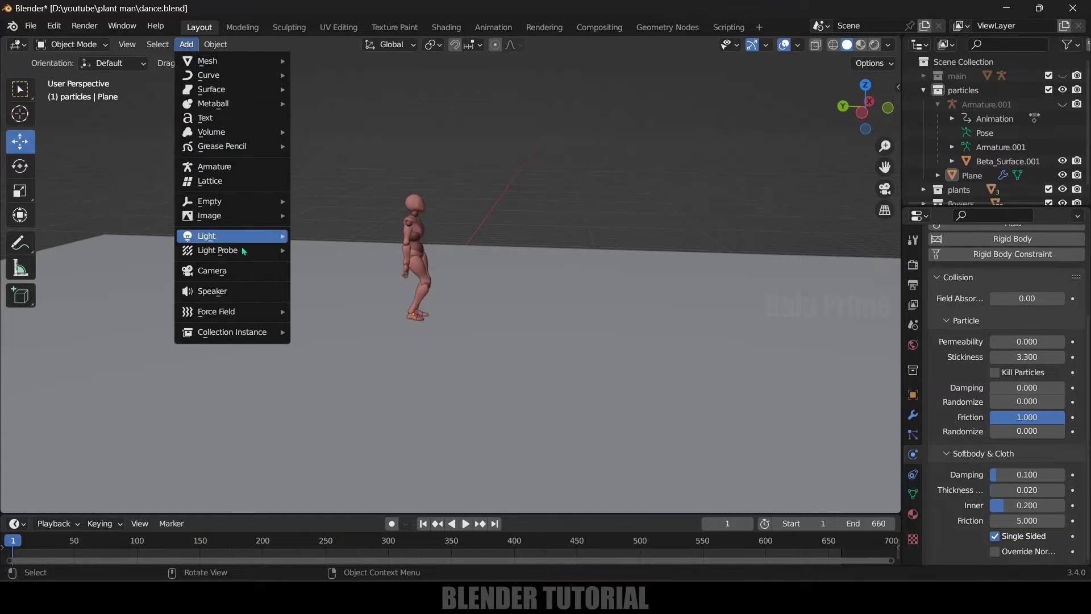
{"action": "mouse_move", "coordinate": [223, 311]}
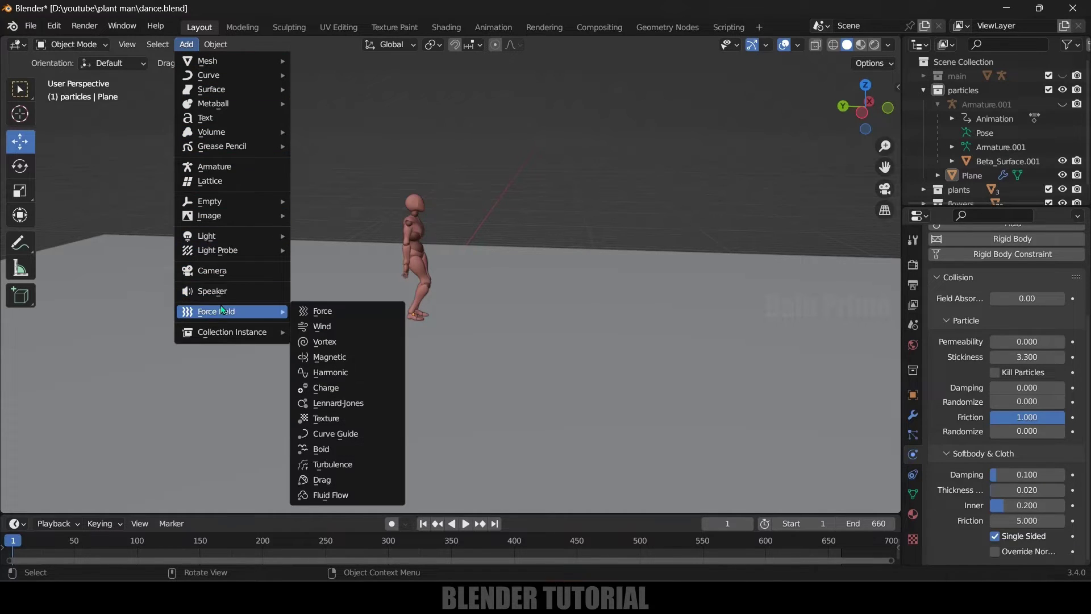
{"action": "left_click", "coordinate": [315, 326]}
{"action": "scroll", "coordinate": [528, 359], "scroll_direction": "down", "scroll_amount": 4}
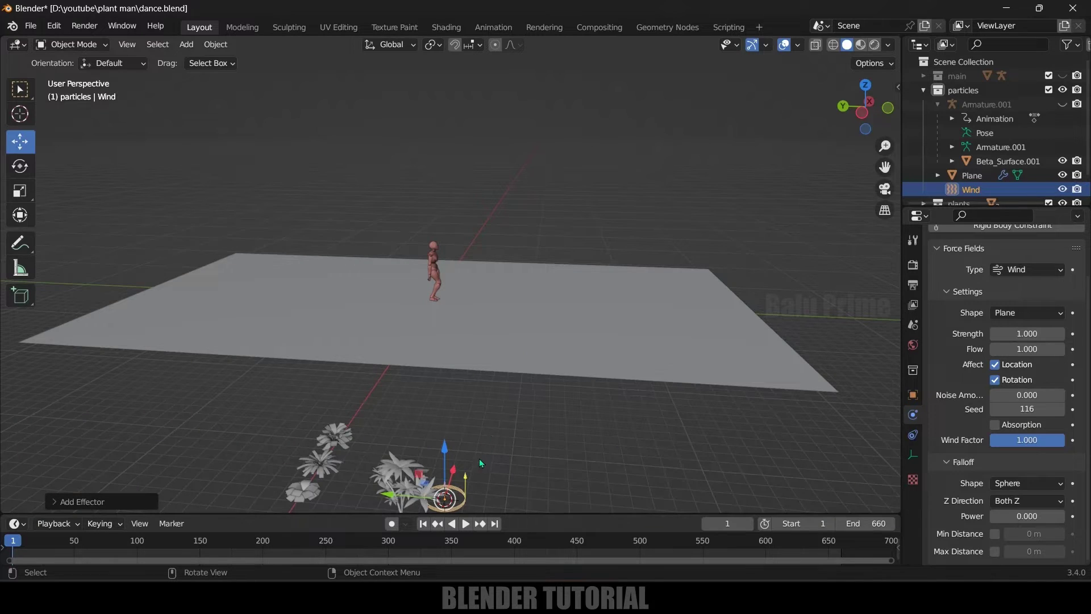
{"action": "left_click_drag", "start_coordinate": [456, 474], "coordinate": [554, 291]}
{"action": "scroll", "coordinate": [557, 348], "scroll_direction": "up", "scroll_amount": 4}
{"action": "left_click_drag", "start_coordinate": [619, 304], "coordinate": [618, 227]}
{"action": "key", "text": "s"}
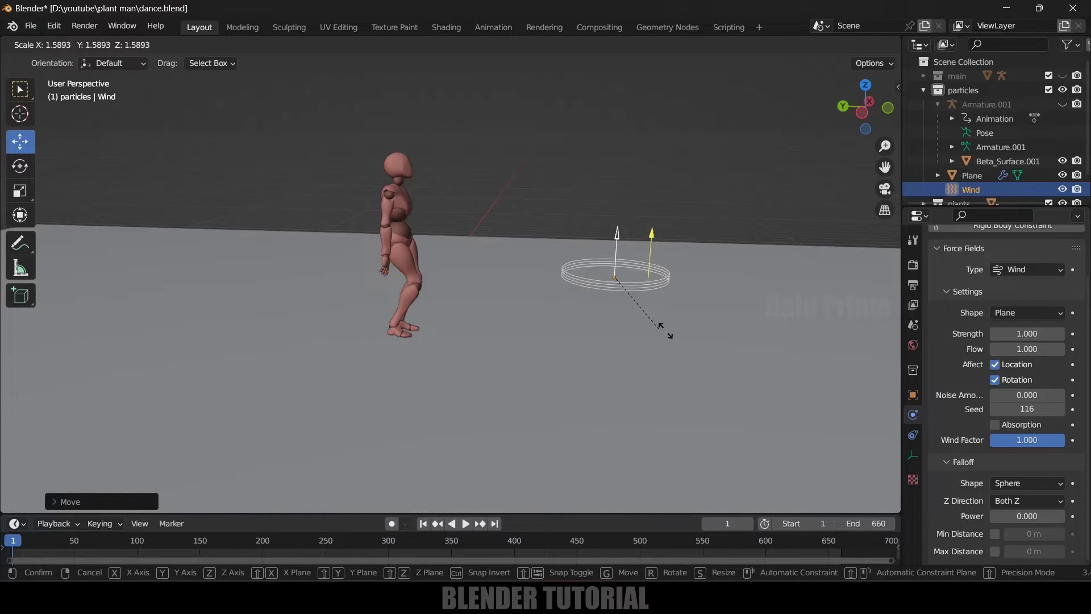
{"action": "left_click", "coordinate": [758, 364]}
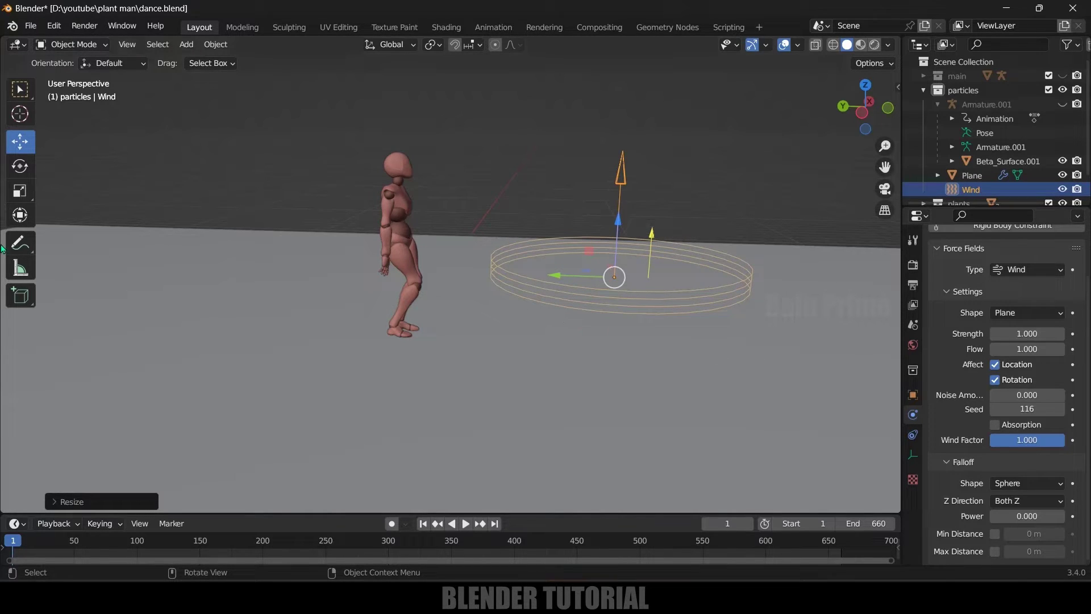
- Rotate the wind field to blow toward the dancer and set its Strength to 20
{"action": "left_click", "coordinate": [21, 170]}
{"action": "left_click_drag", "start_coordinate": [668, 269], "coordinate": [600, 225]}
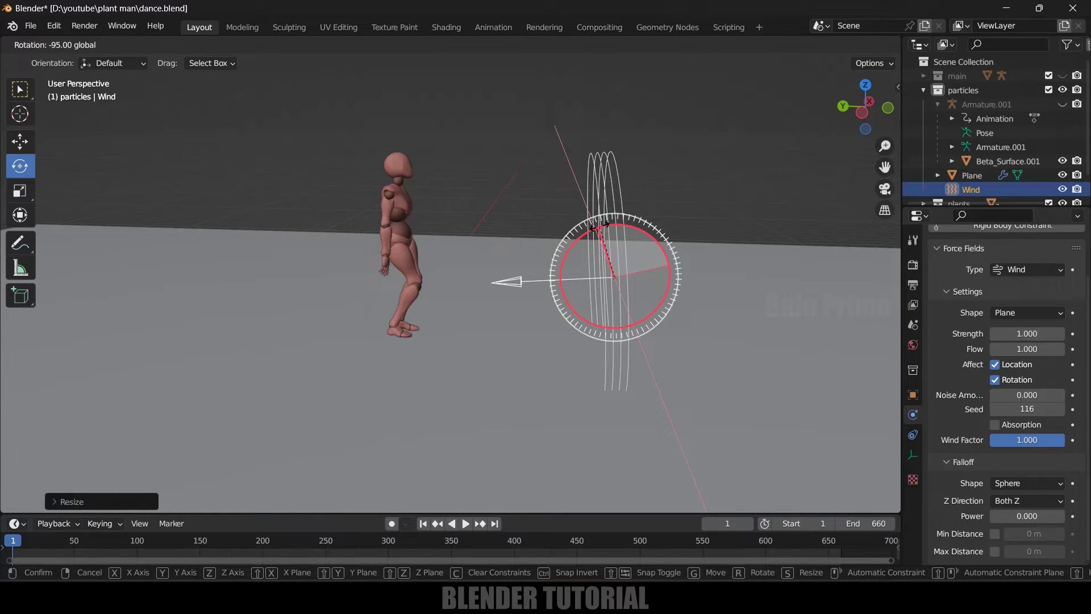
{"action": "left_click_drag", "start_coordinate": [602, 230], "coordinate": [602, 229]}
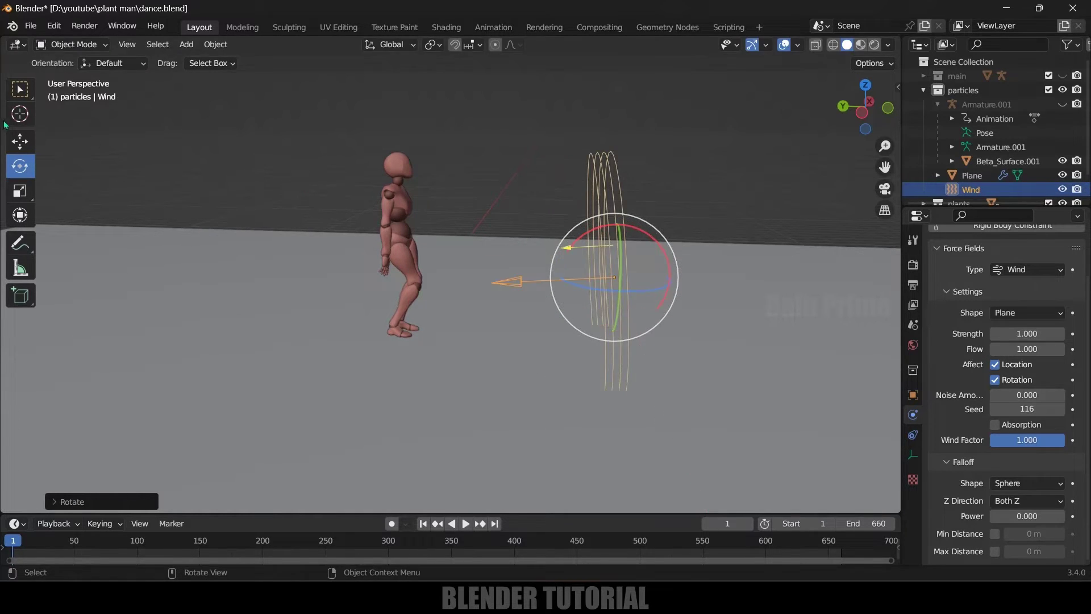
{"action": "left_click", "coordinate": [1026, 333]}
{"action": "type", "text": "2.8"}
{"action": "key", "text": "Return"}
{"action": "mouse_move", "coordinate": [1027, 334]}
{"action": "left_mouse_down"}
{"action": "mouse_move", "coordinate": [1080, 333]}
{"action": "mouse_move", "coordinate": [1034, 334]}
{"action": "mouse_move", "coordinate": [1045, 333]}
{"action": "left_mouse_up"}
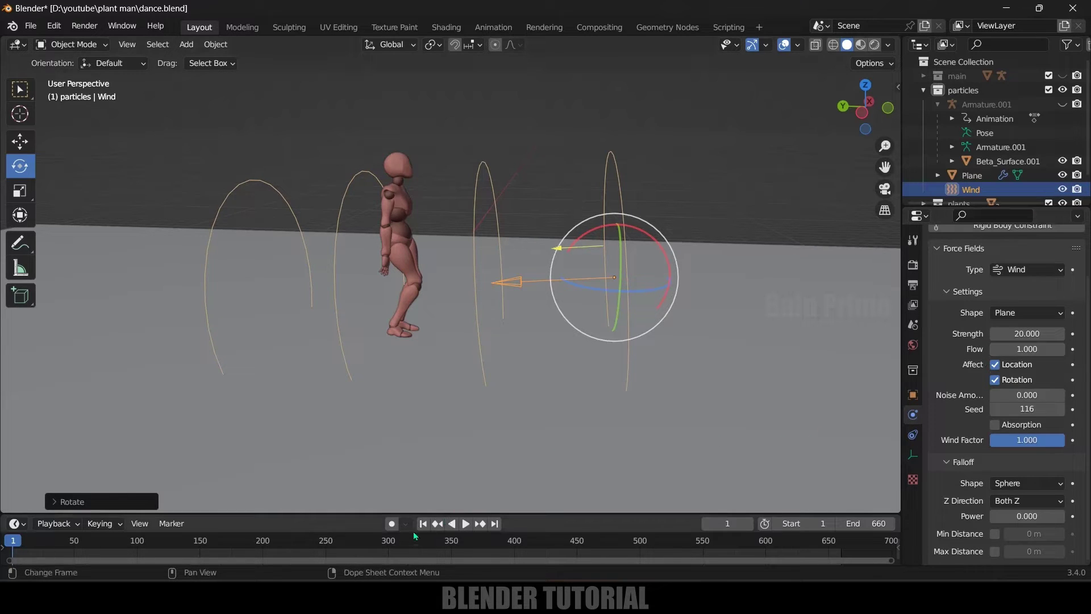
- Test playback, raise wind Strength to 25.9, and lower the ground Plane's collision friction
{"action": "left_click", "coordinate": [466, 523]}
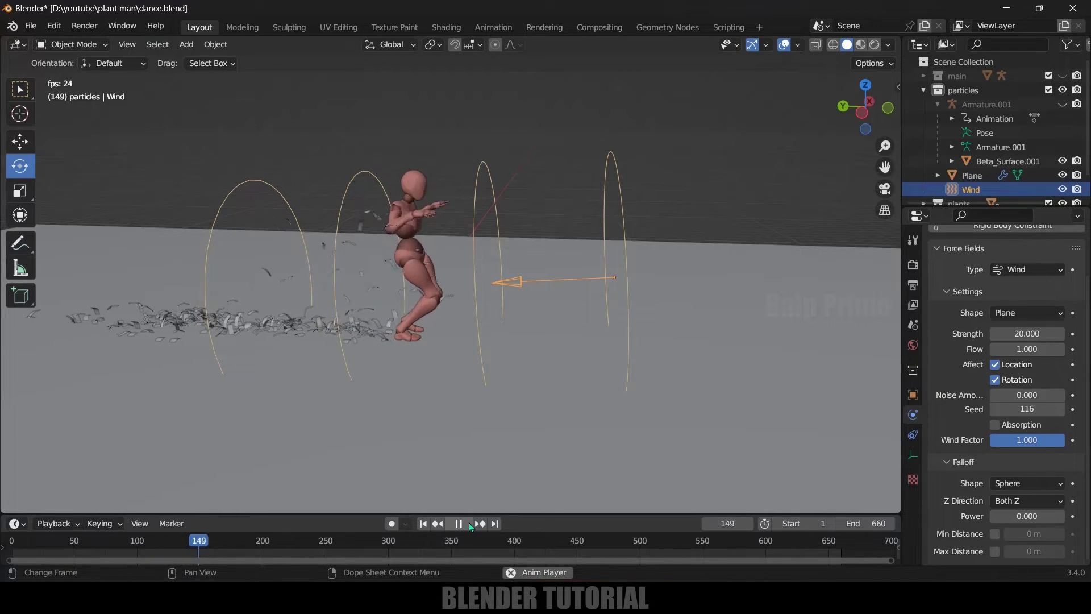
{"action": "left_click", "coordinate": [468, 523]}
{"action": "left_click_drag", "start_coordinate": [1027, 333], "coordinate": [1048, 333]}
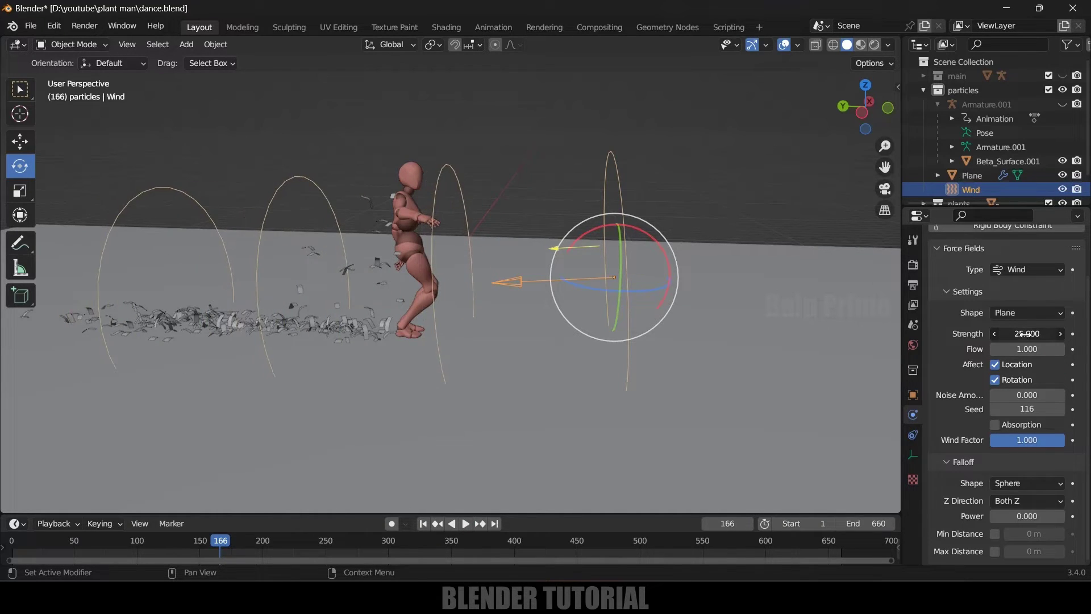
{"action": "left_click", "coordinate": [791, 413]}
{"action": "left_click_drag", "start_coordinate": [1027, 481], "coordinate": [1003, 480]}
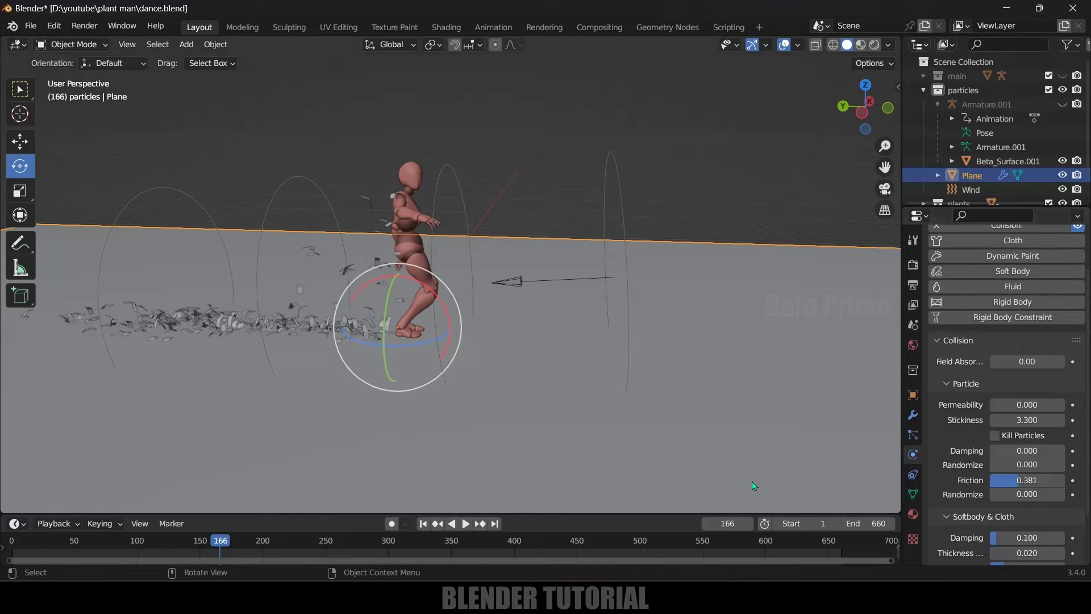
- Rotate the Wind field around its X axis, replay from frame 1, and select the character
{"action": "left_click", "coordinate": [456, 176]}
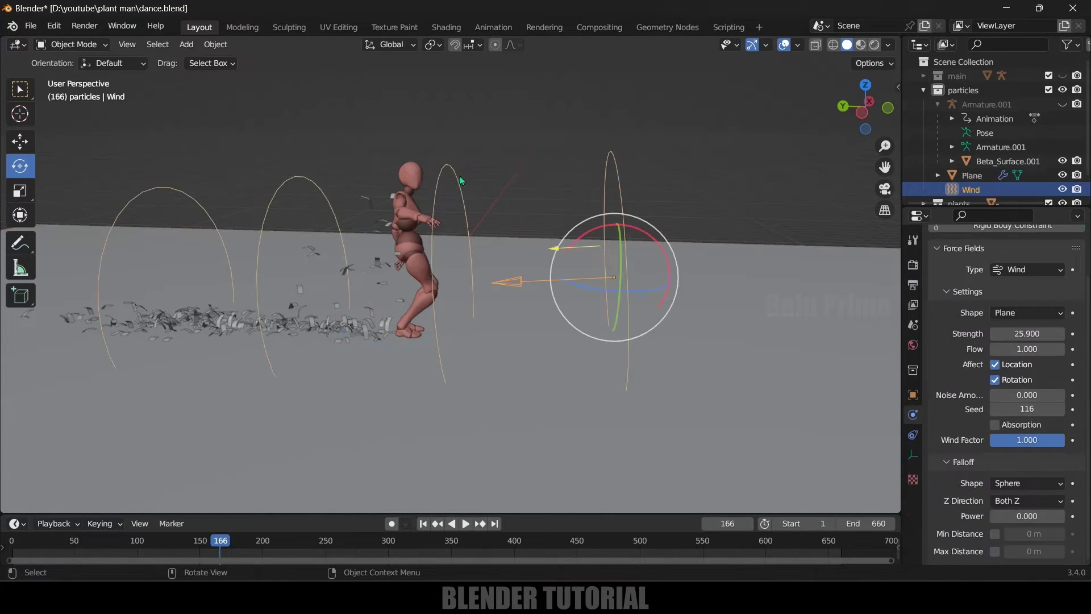
{"action": "left_click_drag", "start_coordinate": [570, 240], "coordinate": [516, 397]}
{"action": "left_click", "coordinate": [423, 523]}
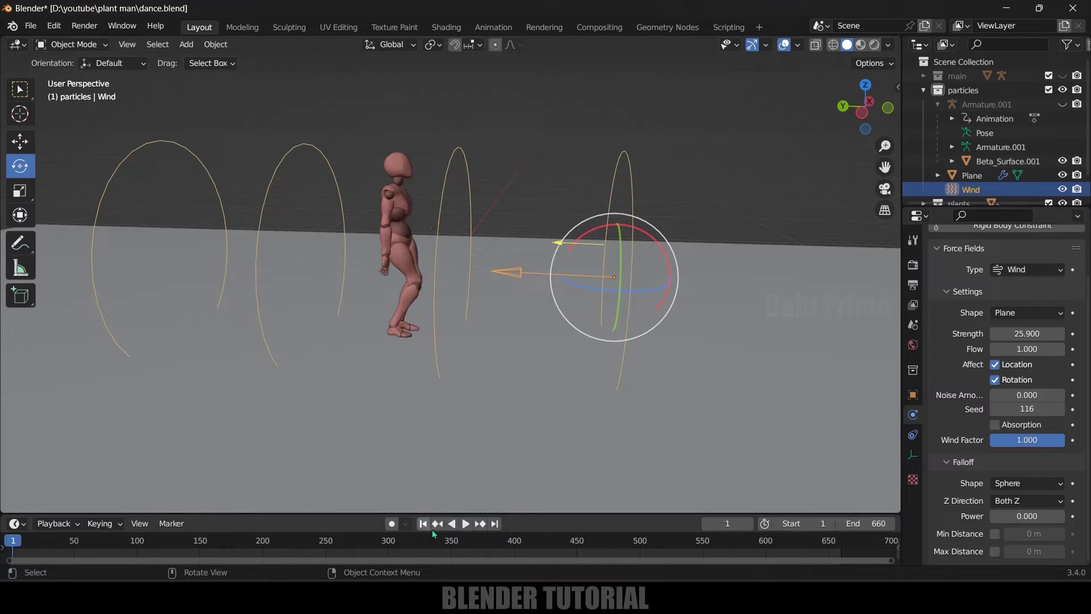
{"action": "left_click", "coordinate": [464, 523]}
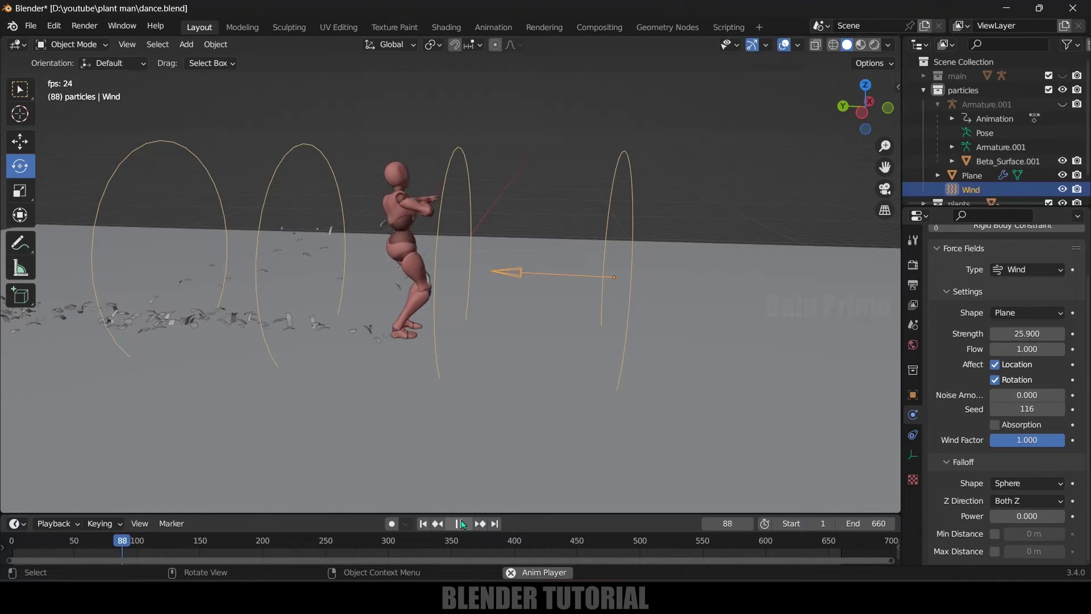
{"action": "left_click", "coordinate": [462, 524]}
{"action": "left_click", "coordinate": [423, 524]}
{"action": "middle_click_drag", "start_coordinate": [500, 478], "coordinate": [512, 441]}
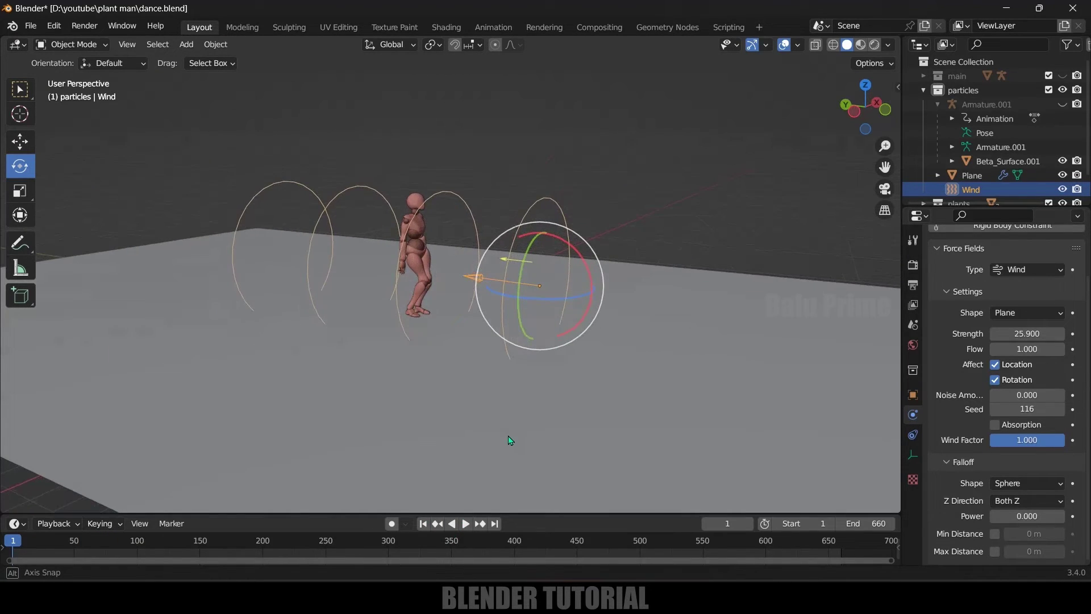
{"action": "left_click", "coordinate": [414, 195]}
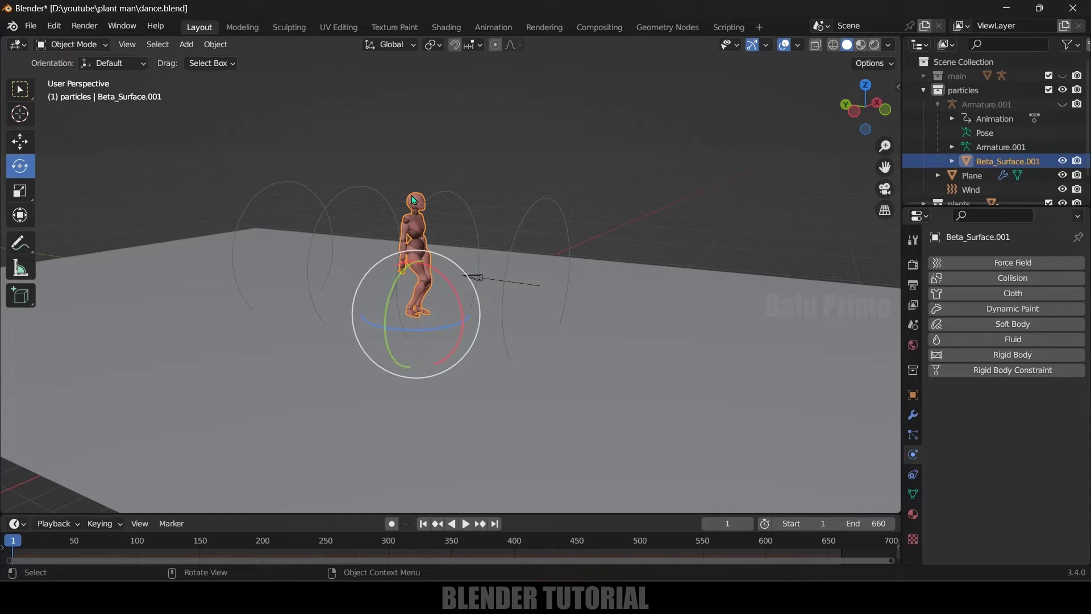
- Enable Disk Cache on Beta_Surface.001's particle system and bake the simulation
{"action": "left_click", "coordinate": [446, 192]}
{"action": "left_click", "coordinate": [415, 200]}
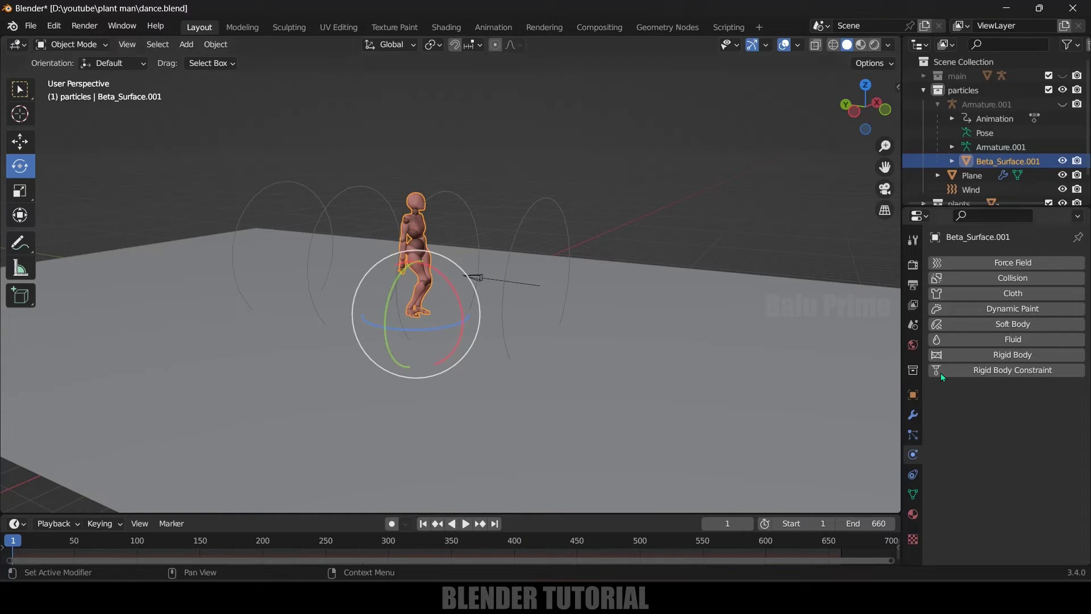
{"action": "left_click", "coordinate": [913, 436]}
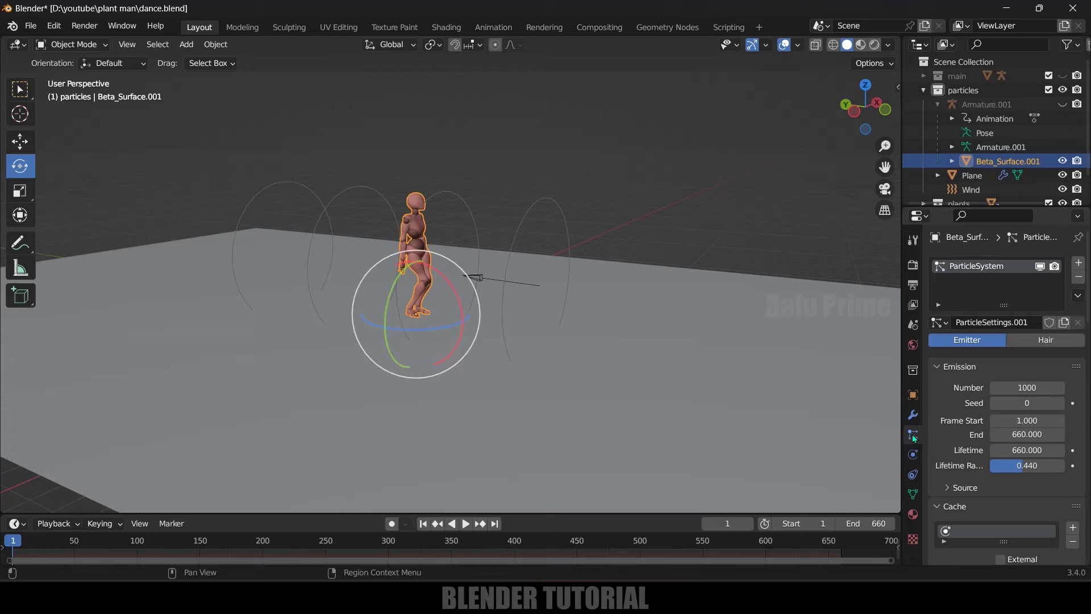
{"action": "scroll", "coordinate": [944, 422], "scroll_direction": "down", "scroll_amount": 8}
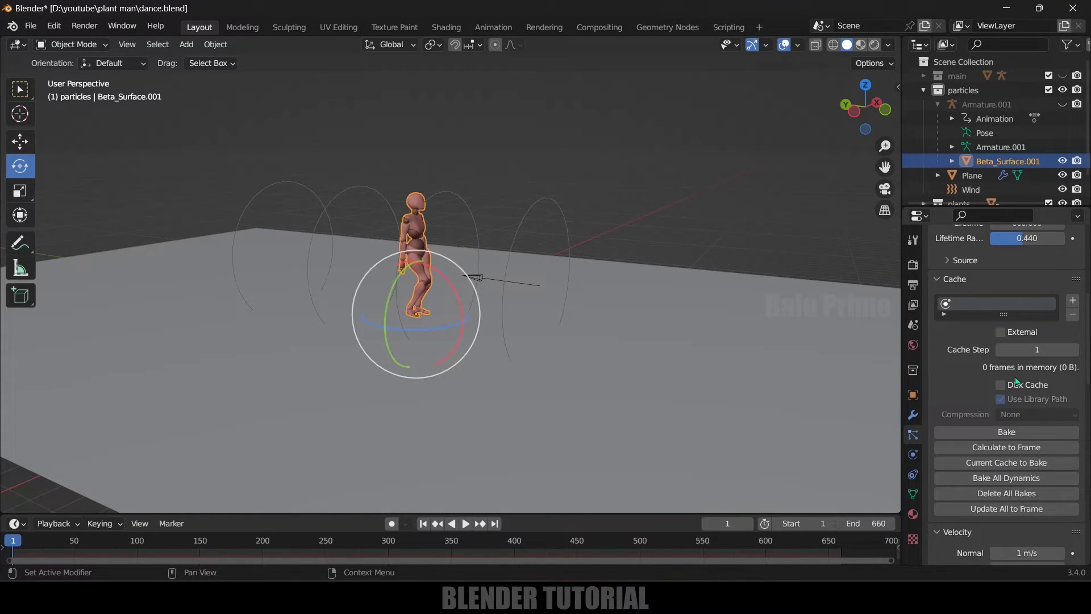
{"action": "left_click", "coordinate": [1001, 385]}
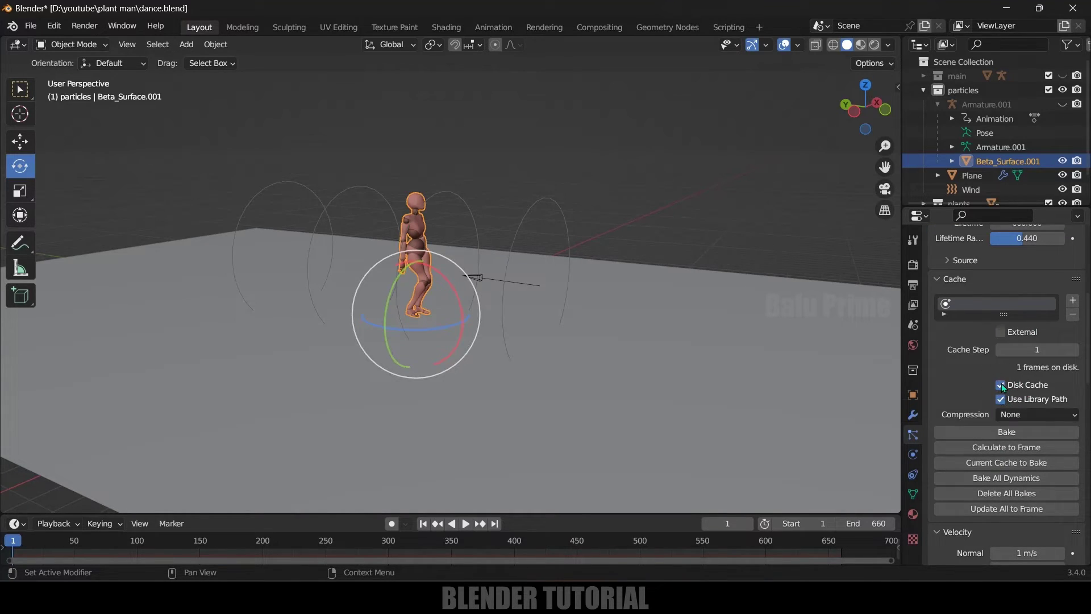
{"action": "scroll", "coordinate": [960, 382], "scroll_direction": "down", "scroll_amount": 2}
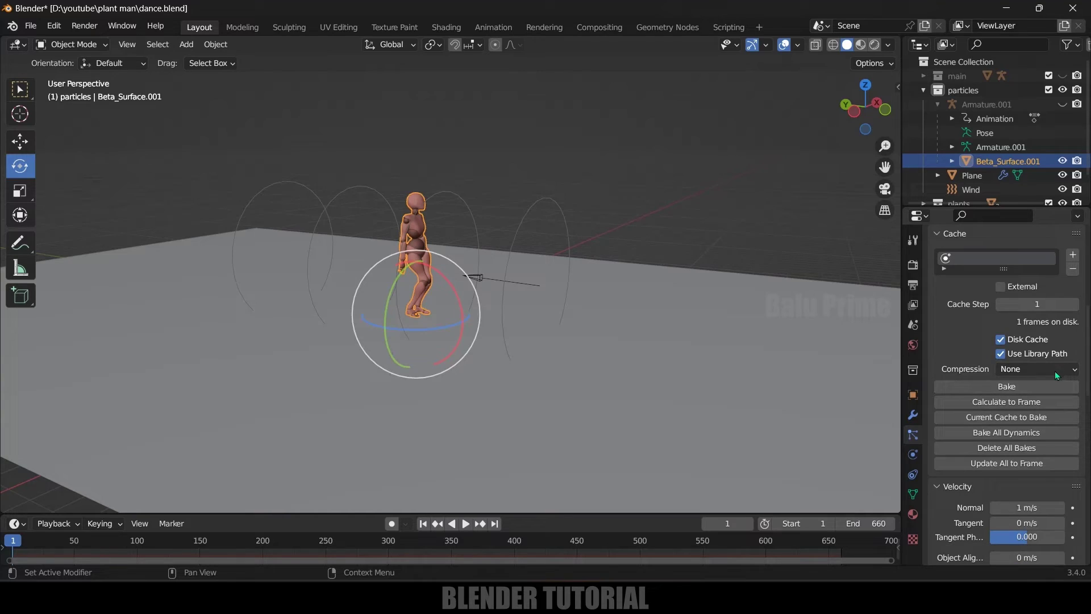
{"action": "left_click", "coordinate": [1011, 388]}
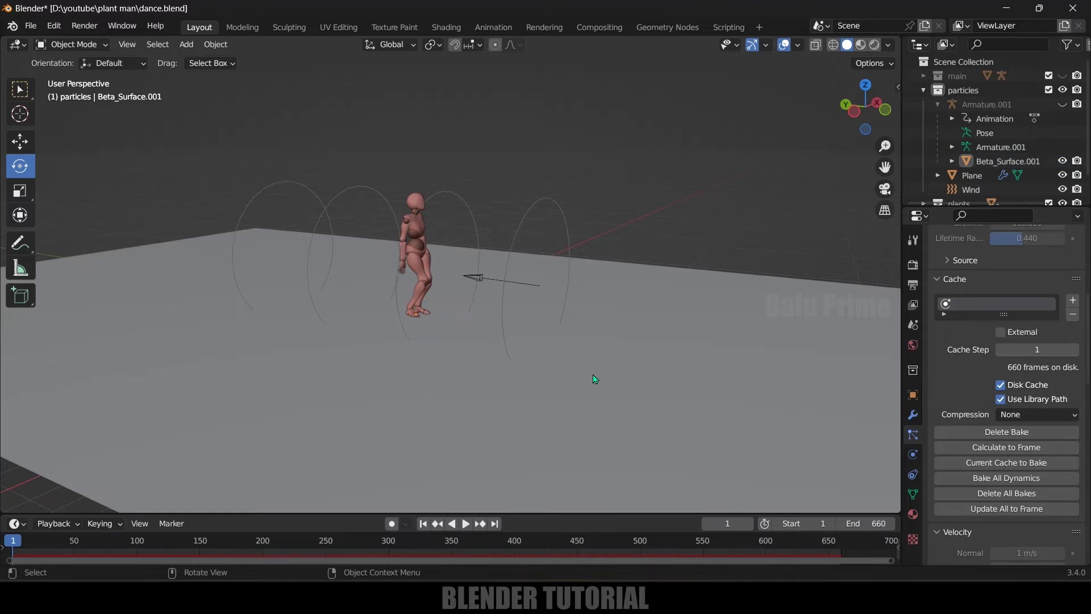
- Play the baked simulation to frame 82 to check the wind-swept flower particles
{"action": "scroll", "coordinate": [593, 376], "scroll_direction": "up", "scroll_amount": 1}
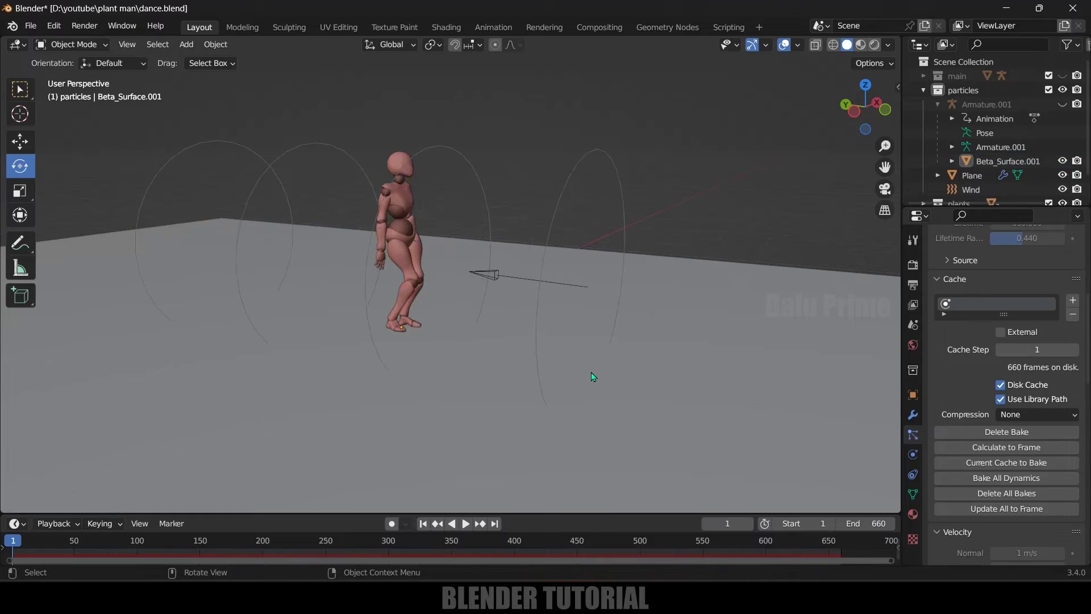
{"action": "left_click", "coordinate": [469, 523]}
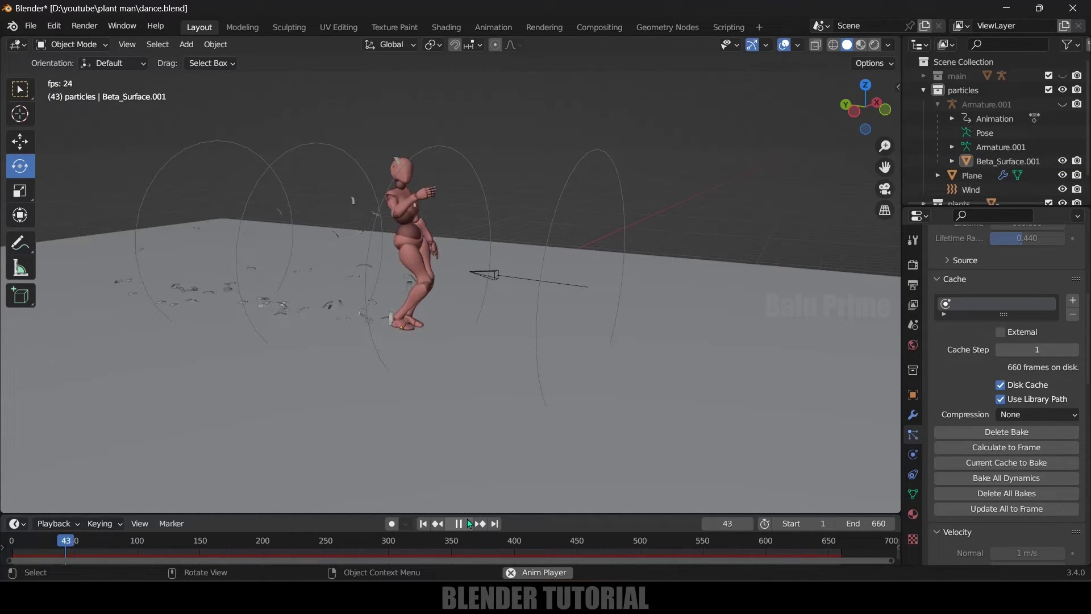
{"action": "key", "text": "space"}
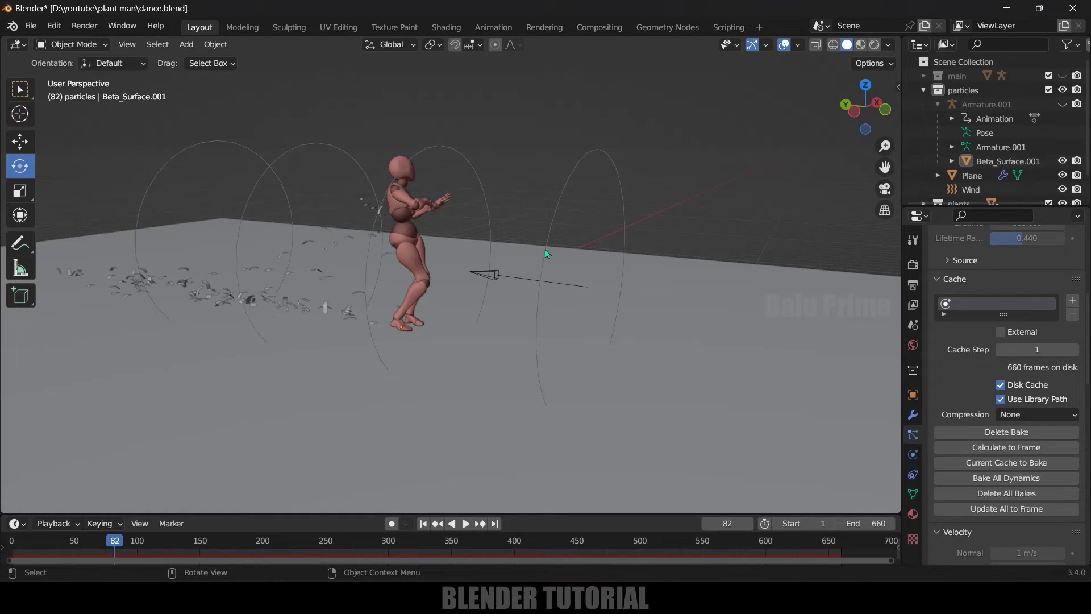
{"action": "scroll", "coordinate": [977, 401], "scroll_direction": "down", "scroll_amount": 10}
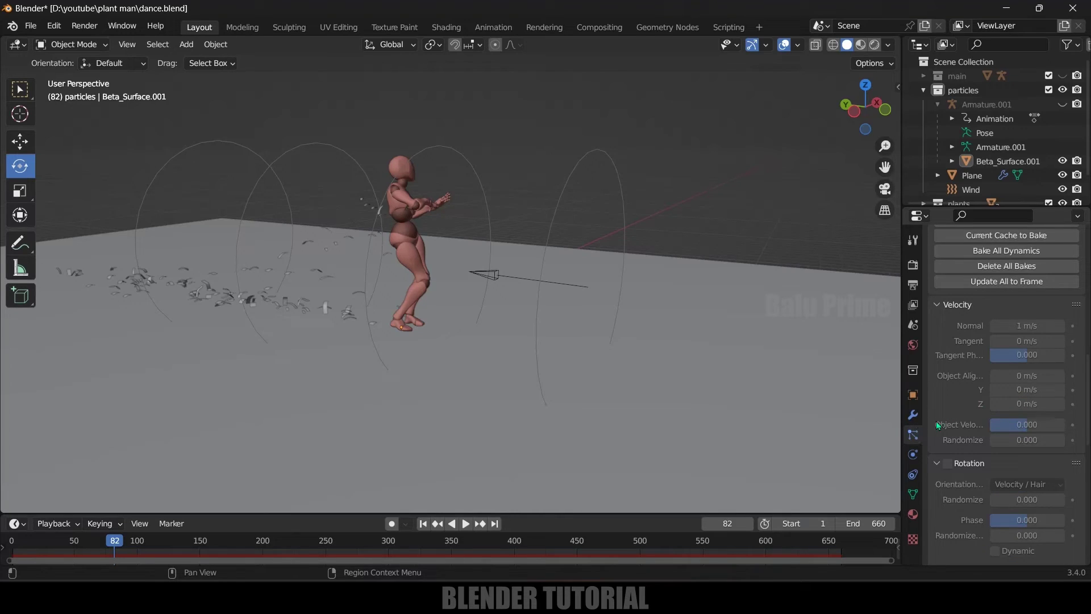
{"action": "scroll", "coordinate": [993, 400], "scroll_direction": "down", "scroll_amount": 14}
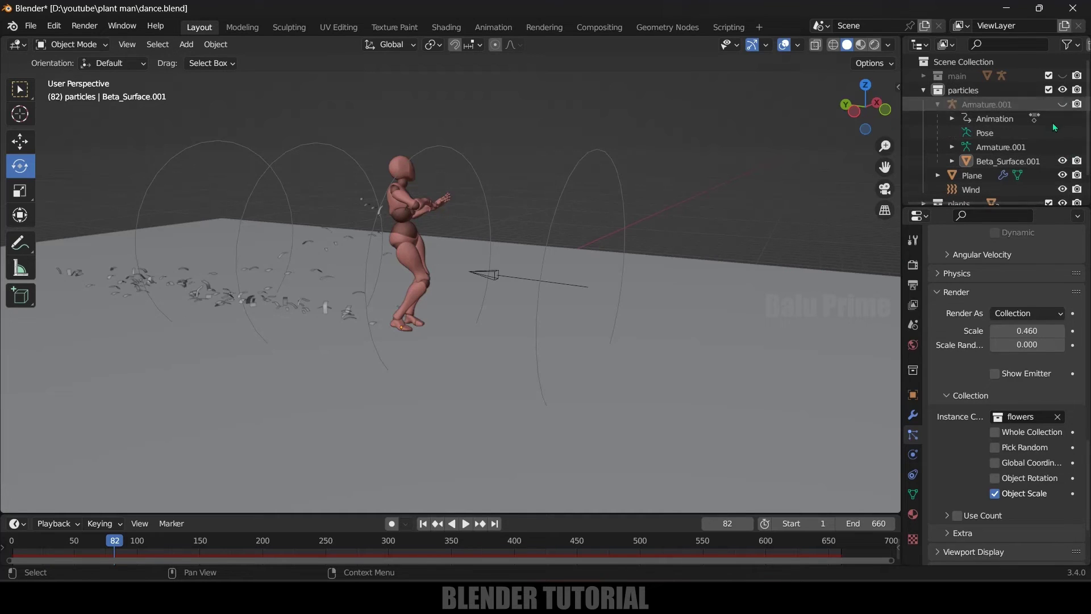
- Unhide the main collection and expand its contents in the Outliner
{"action": "left_click", "coordinate": [1062, 76]}
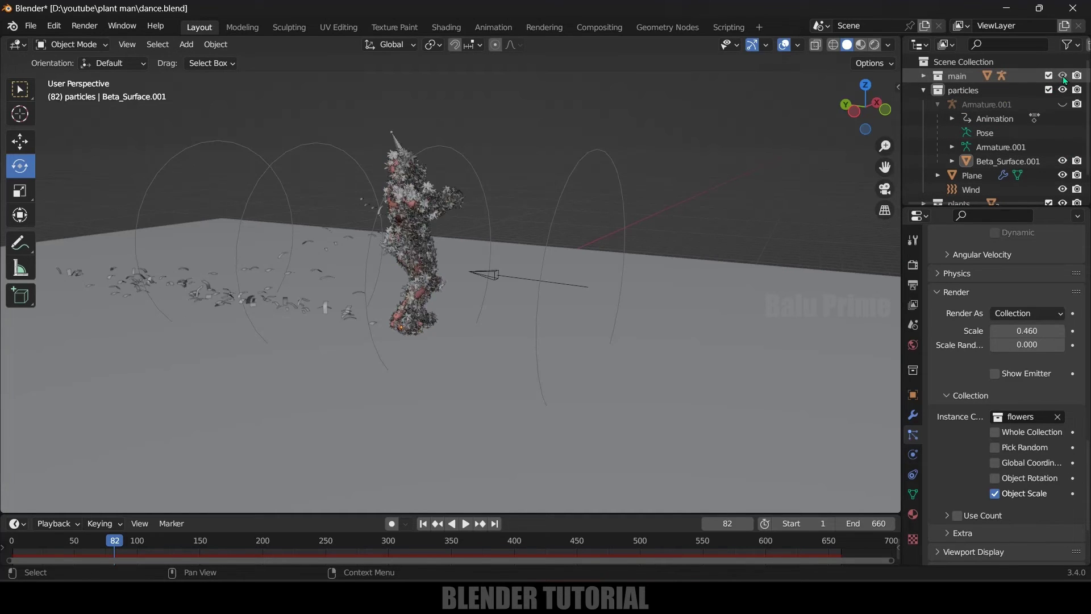
{"action": "scroll", "coordinate": [407, 199], "scroll_direction": "up", "scroll_amount": 3}
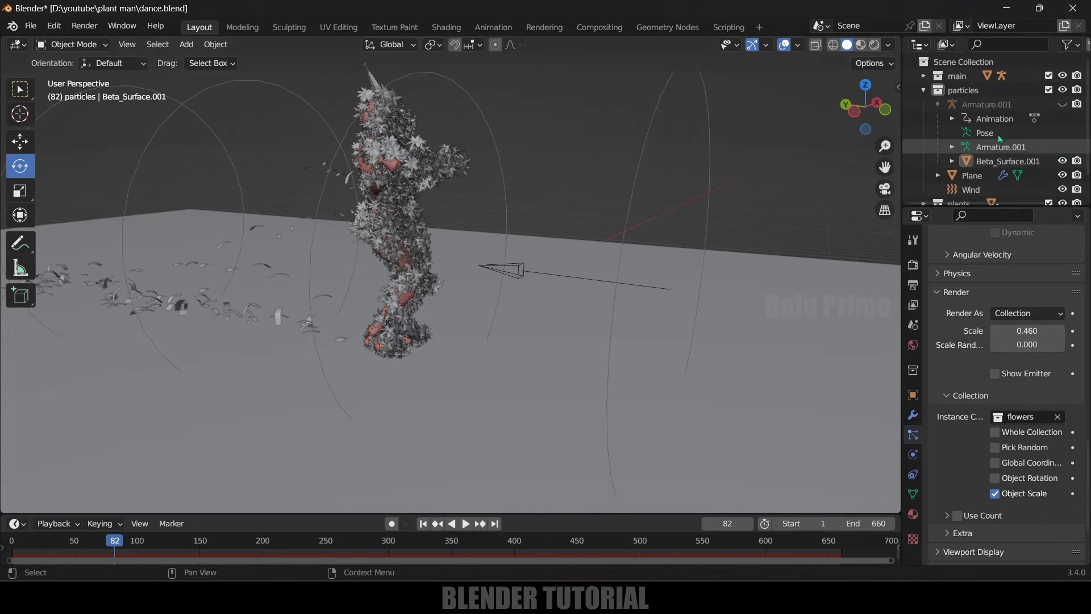
{"action": "left_click", "coordinate": [923, 76]}
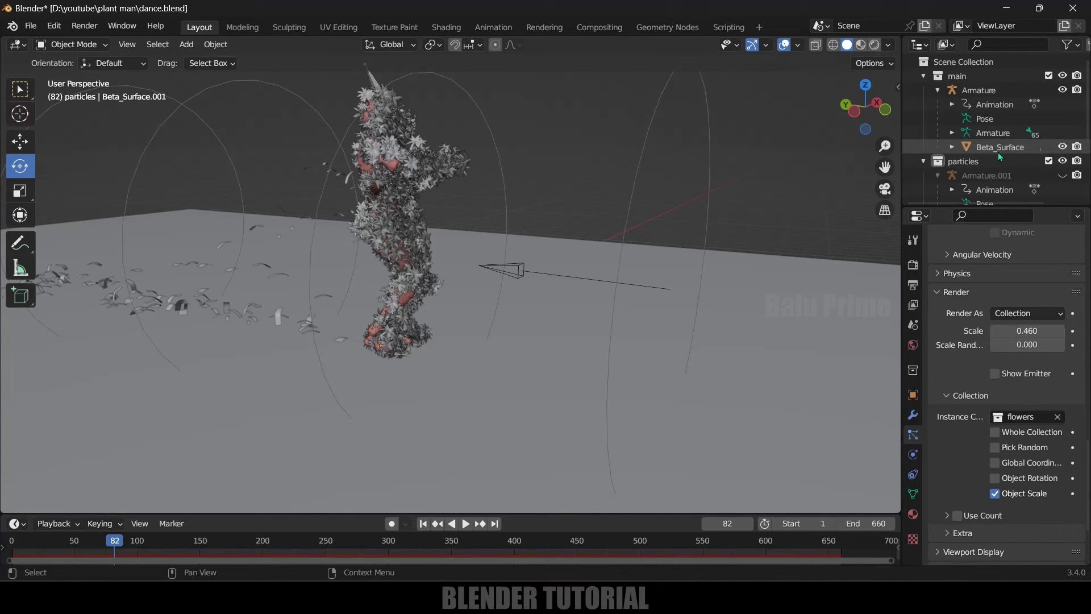
- Switch the viewport to Material Preview shading and select the ground Plane
{"action": "left_click", "coordinate": [999, 149]}
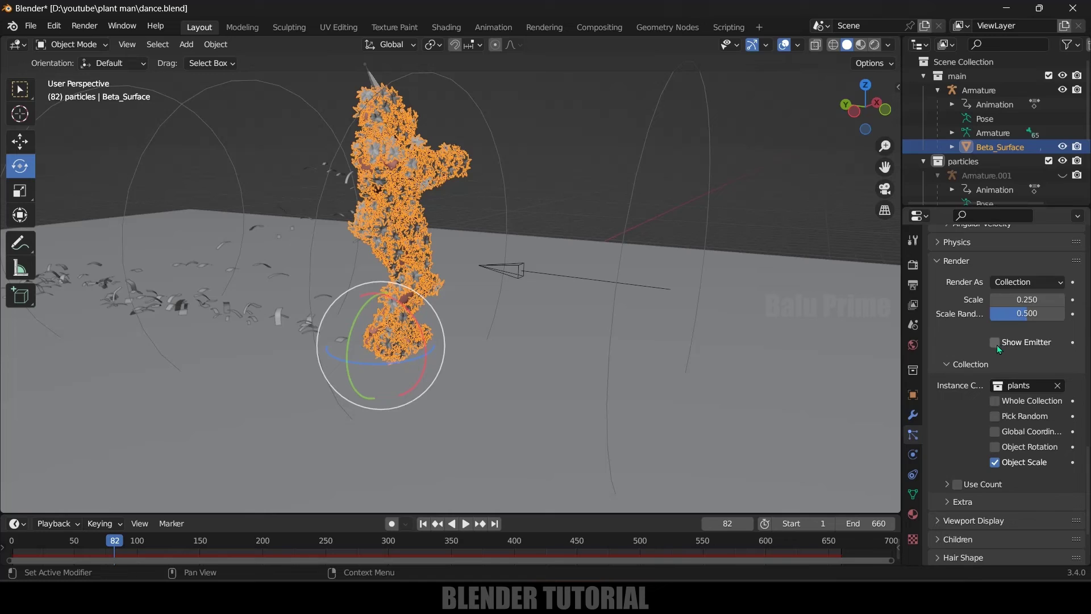
{"action": "left_click", "coordinate": [588, 130]}
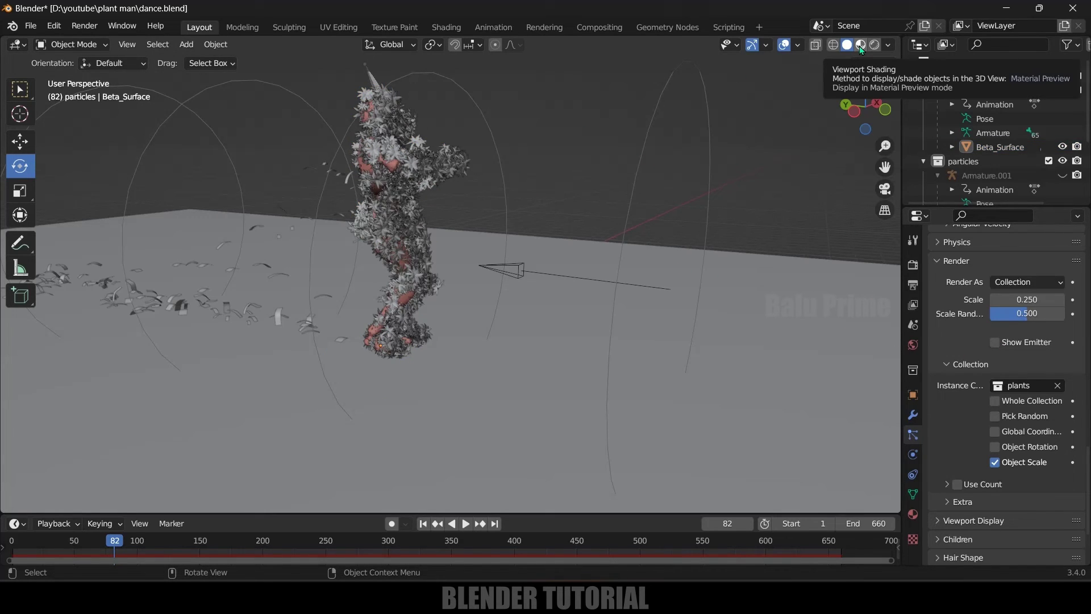
{"action": "left_click", "coordinate": [860, 45]}
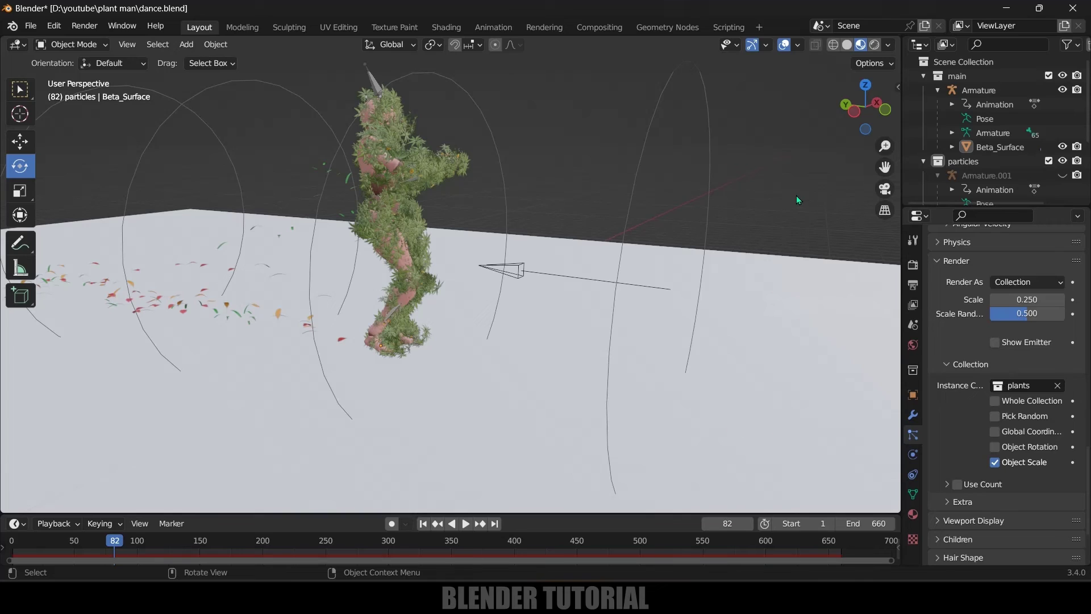
{"action": "left_click", "coordinate": [750, 413]}
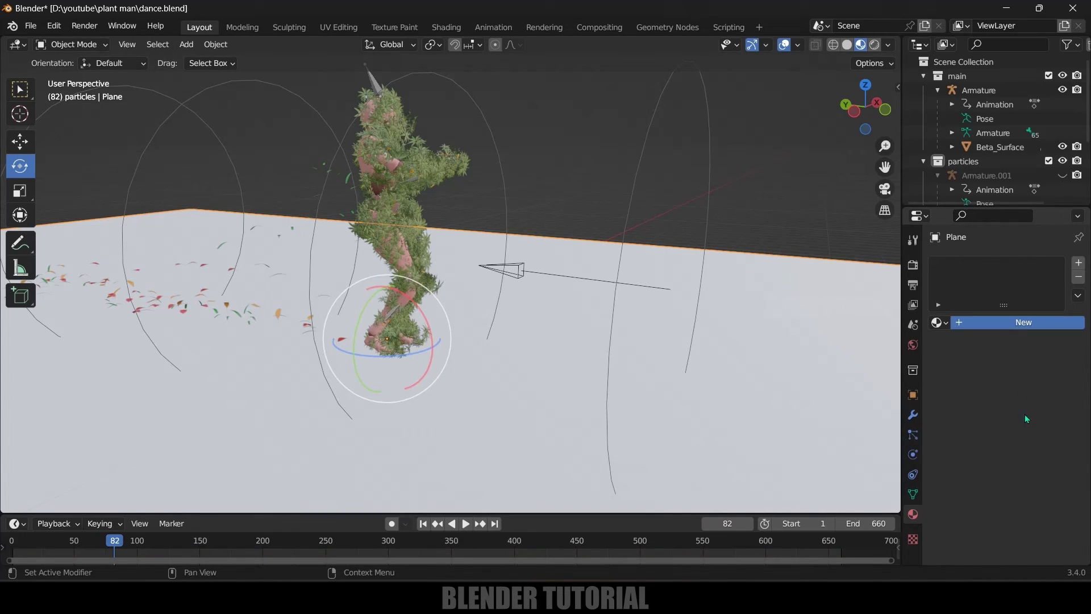
- Darken the ground Plane's base colour to nearly black, then orbit around the dancer
{"action": "left_click", "coordinate": [1026, 474]}
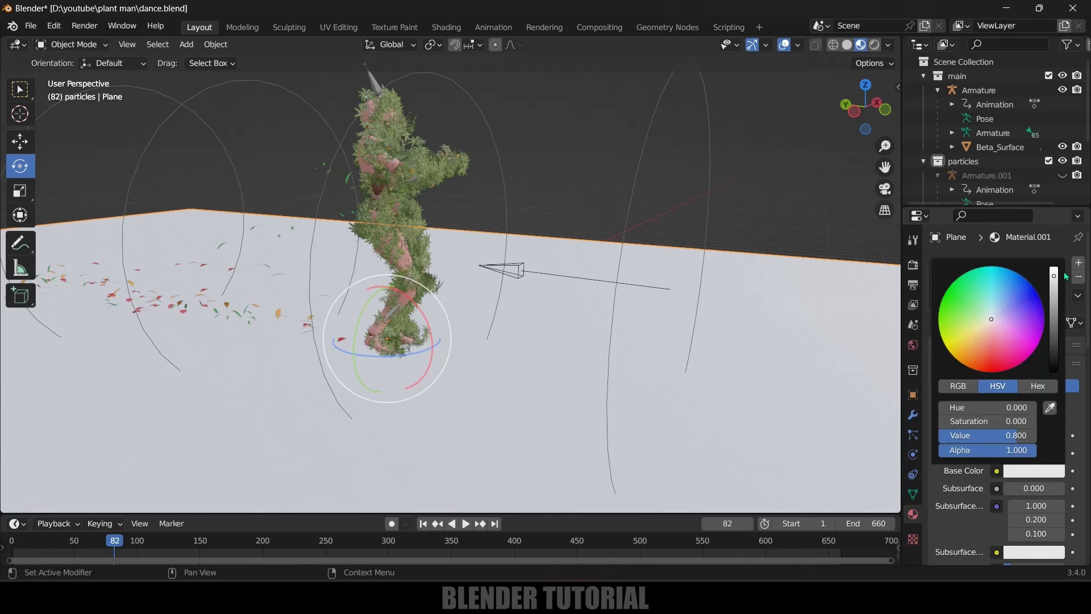
{"action": "left_click_drag", "start_coordinate": [988, 436], "coordinate": [943, 436]}
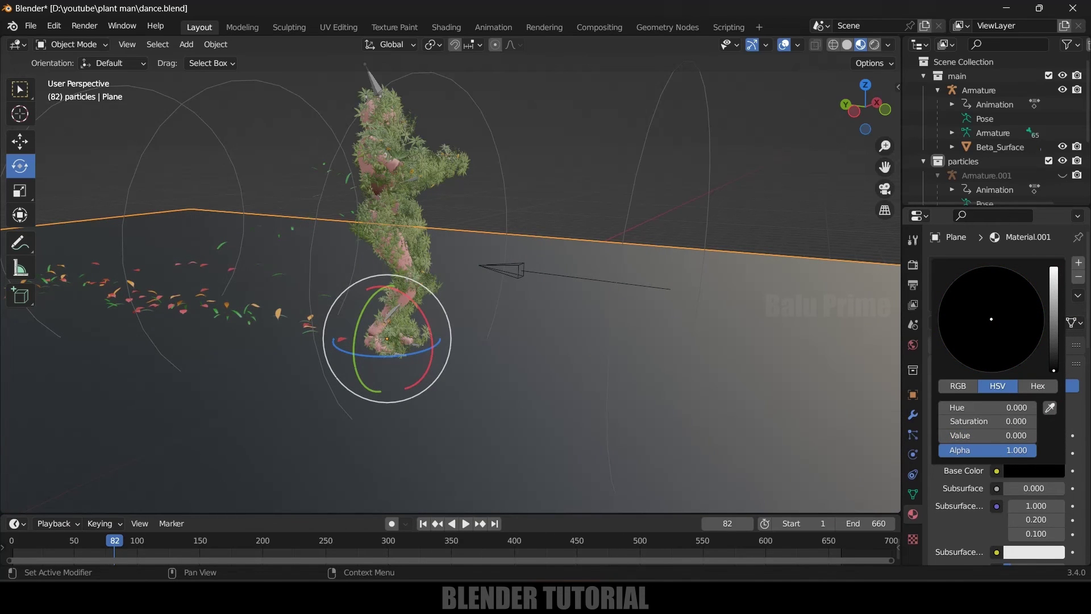
{"action": "left_click", "coordinate": [810, 183]}
{"action": "middle_click_drag", "start_coordinate": [713, 325], "coordinate": [552, 361]}
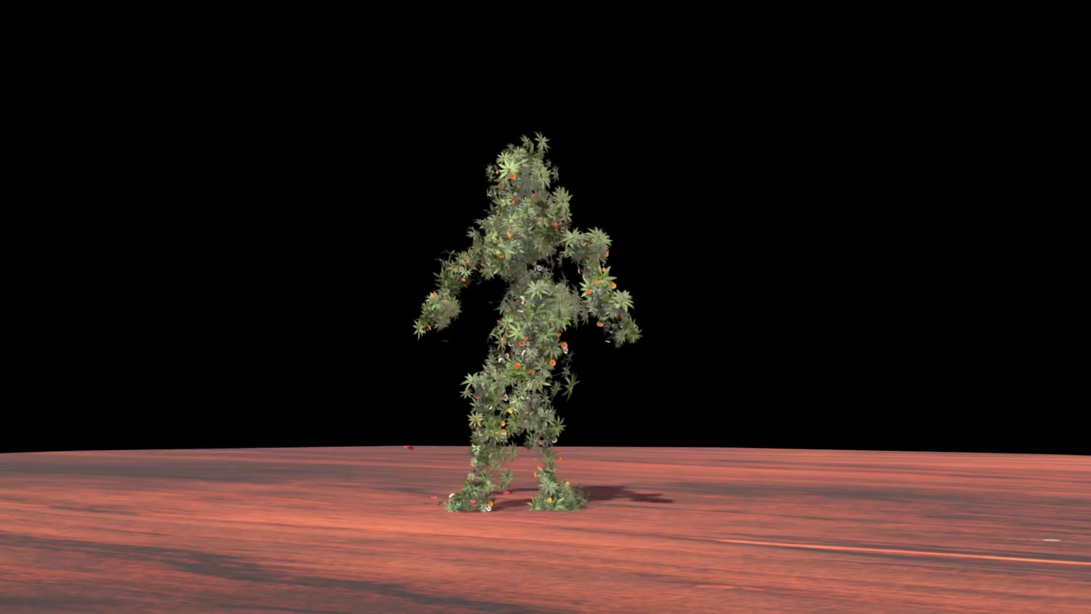